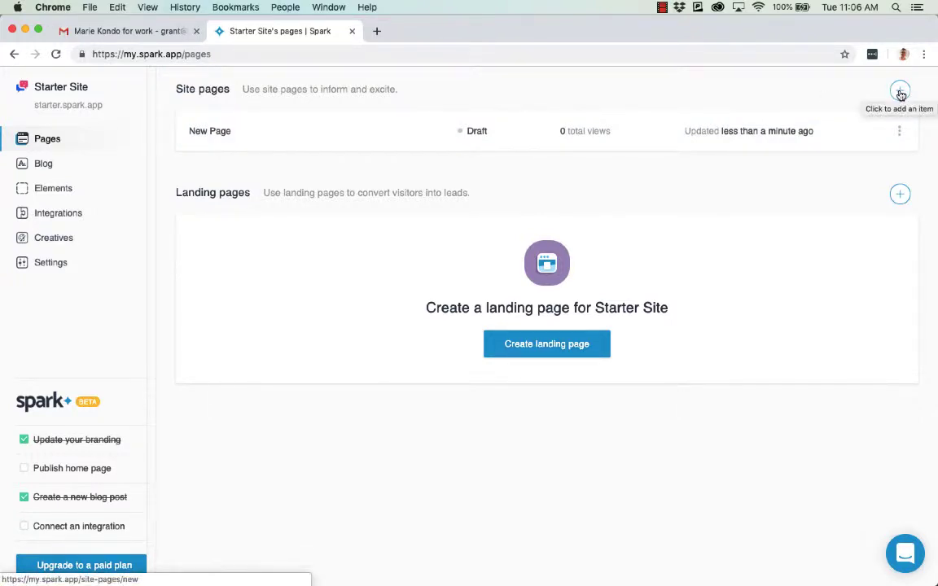
# - Create a new site page and add a Text section to it
pyautogui.click(901, 94)
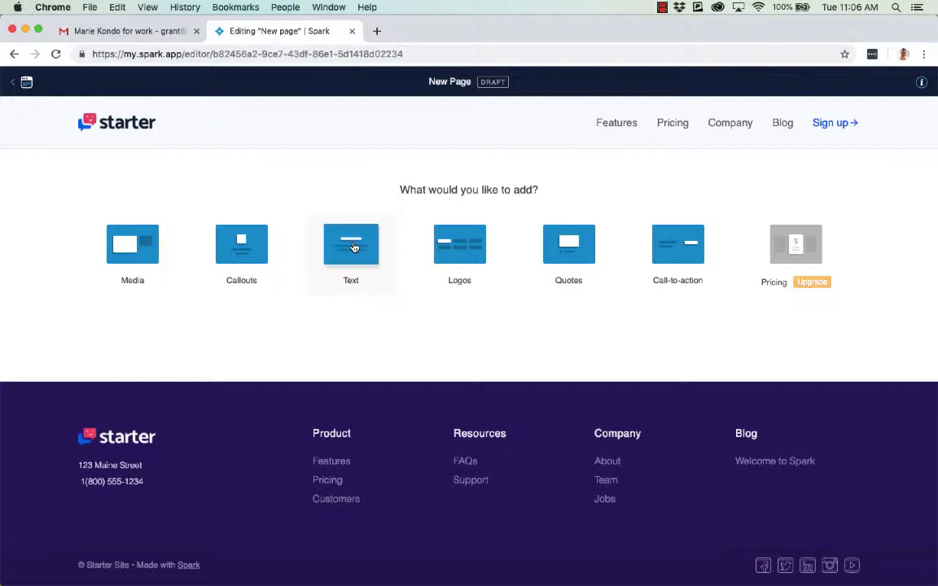
pyautogui.click(354, 246)
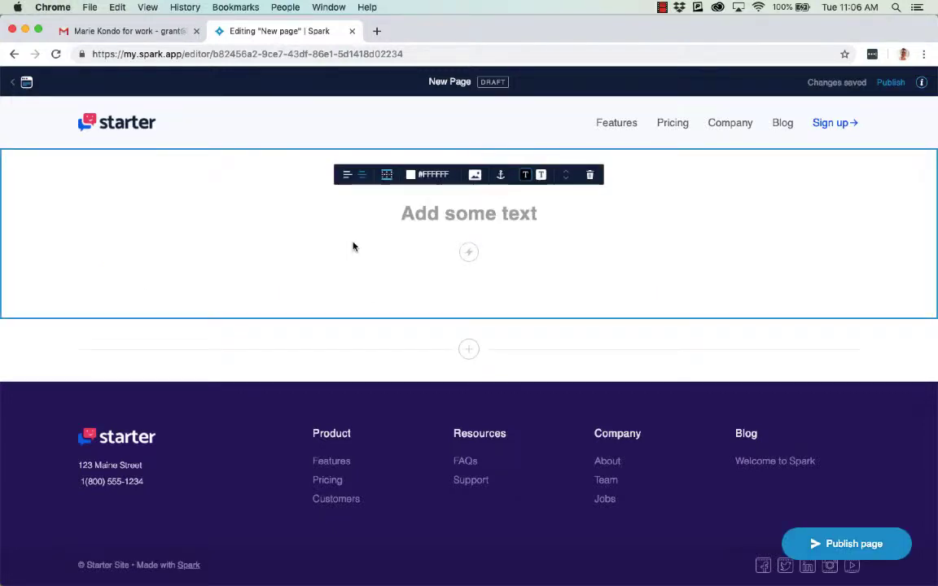
pyautogui.click(467, 222)
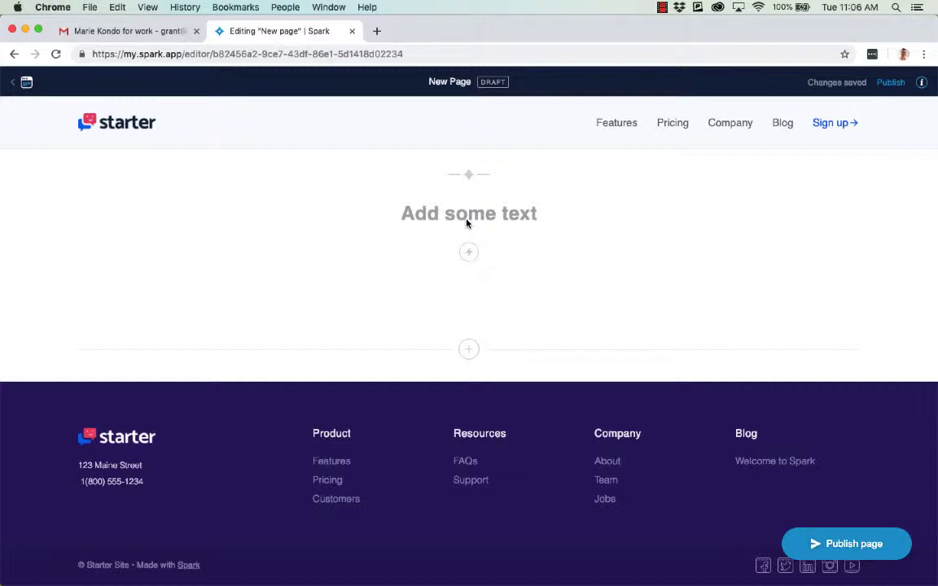
# - Copy the line "Tutorial #01" from the Sublime Text notes into the page's text section and make it italic
pyautogui.press('super+Tab')
pyautogui.press('super+Tab')
pyautogui.press('super+Tab')
pyautogui.press('super+Tab')
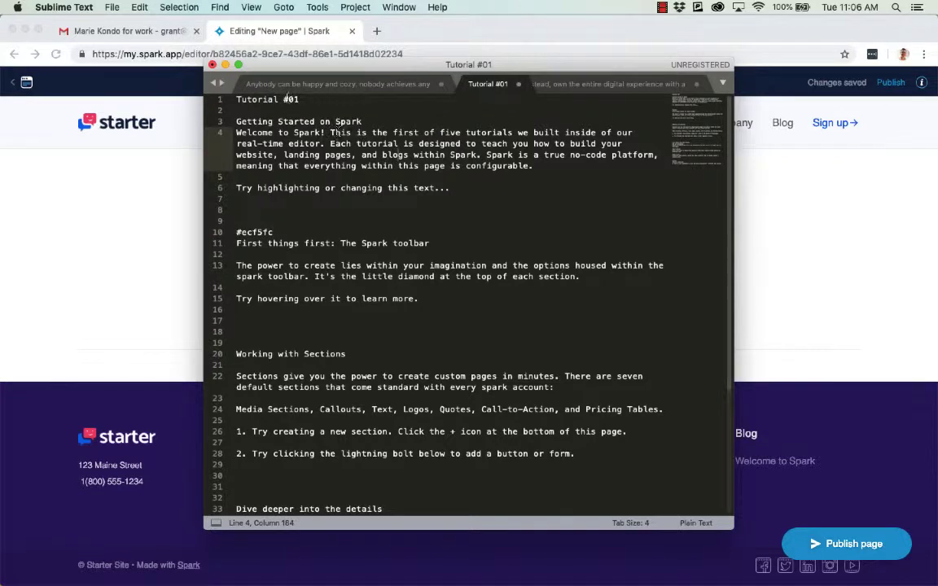
pyautogui.tripleClick(320, 101)
pyautogui.press('super+c')
pyautogui.press('super+Tab')
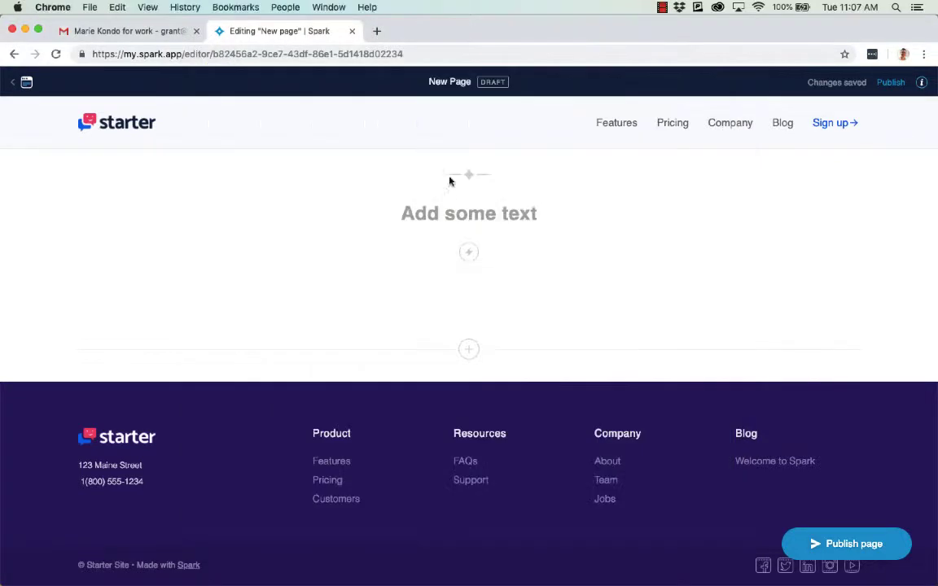
pyautogui.click(452, 212)
pyautogui.press('super+v')
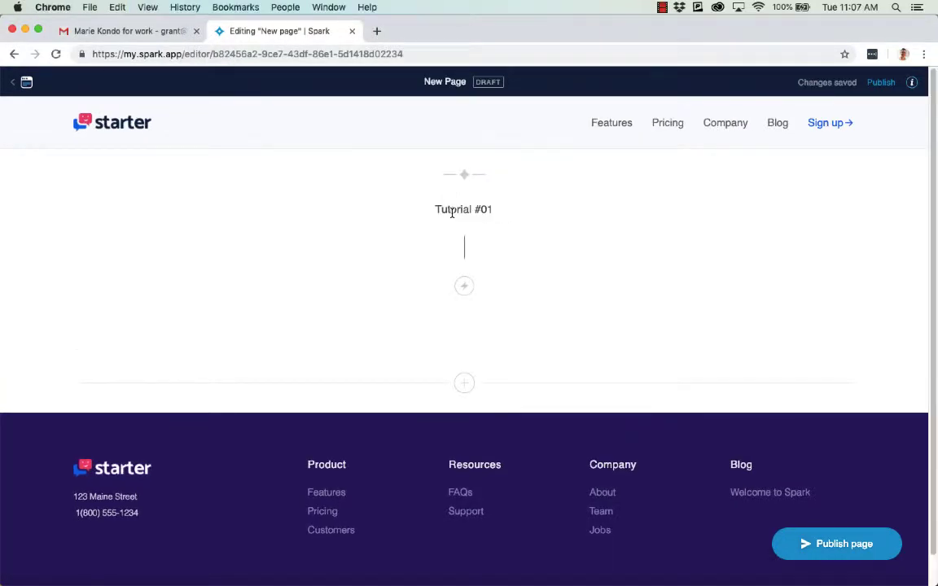
pyautogui.press('BackSpace')
pyautogui.tripleClick(452, 213)
pyautogui.press('super+i')
# - Copy "Getting Started on Spark" from the Sublime Text notes onto a new line below "Tutorial #01" on the page
pyautogui.press('super+Tab')
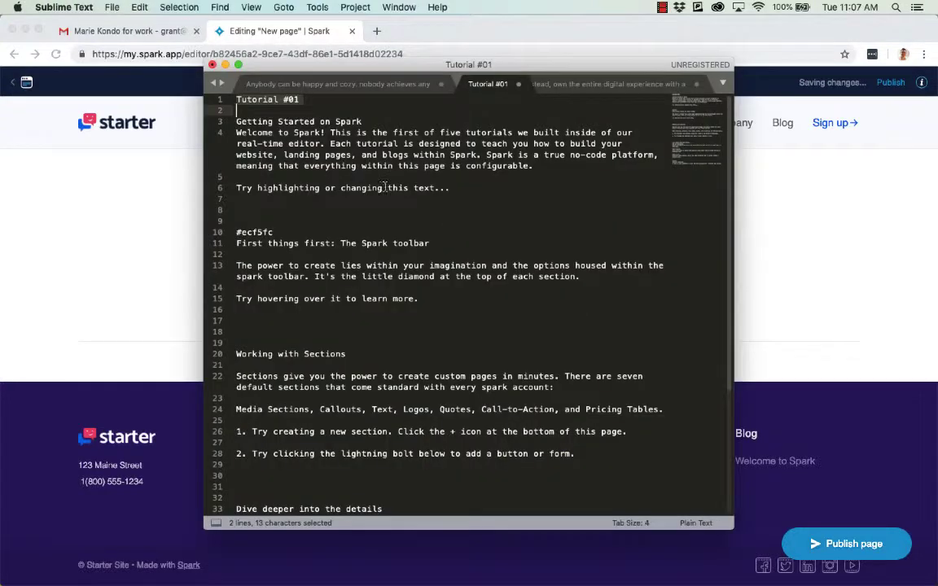
pyautogui.click(361, 121)
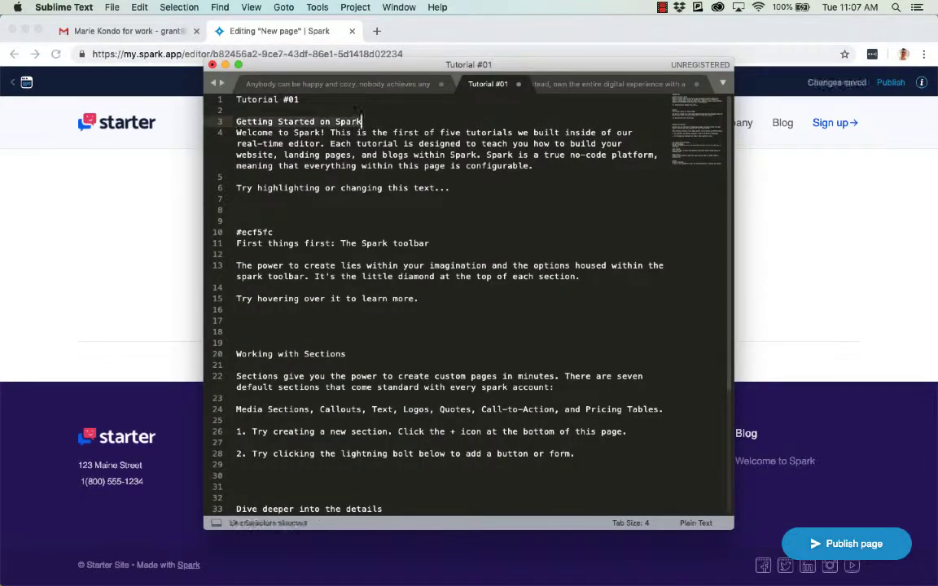
pyautogui.press('super+Tab')
pyautogui.click(513, 208)
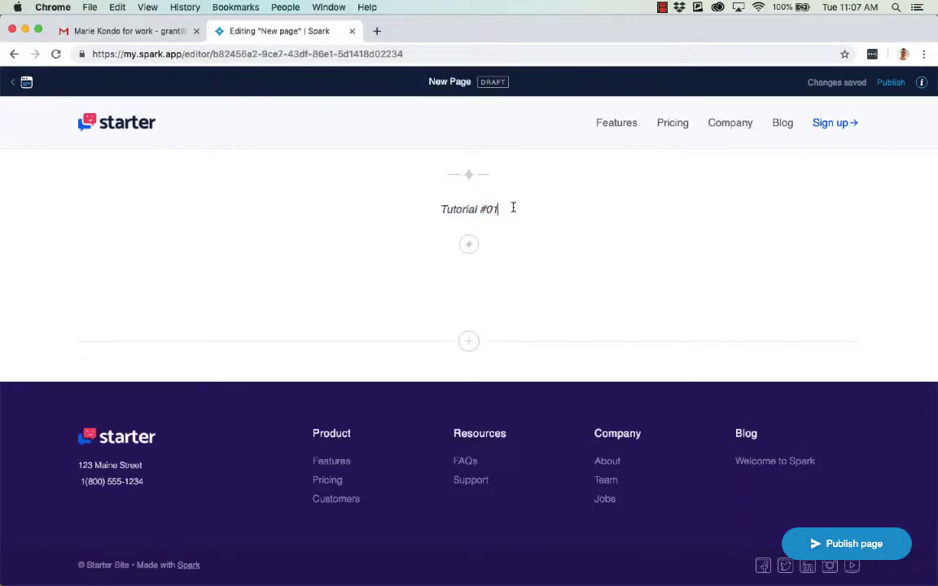
pyautogui.press('Return')
pyautogui.press('super+v')
# - Format the "Getting Started on Spark" line as an H1 heading
pyautogui.press('super+shift+Left')
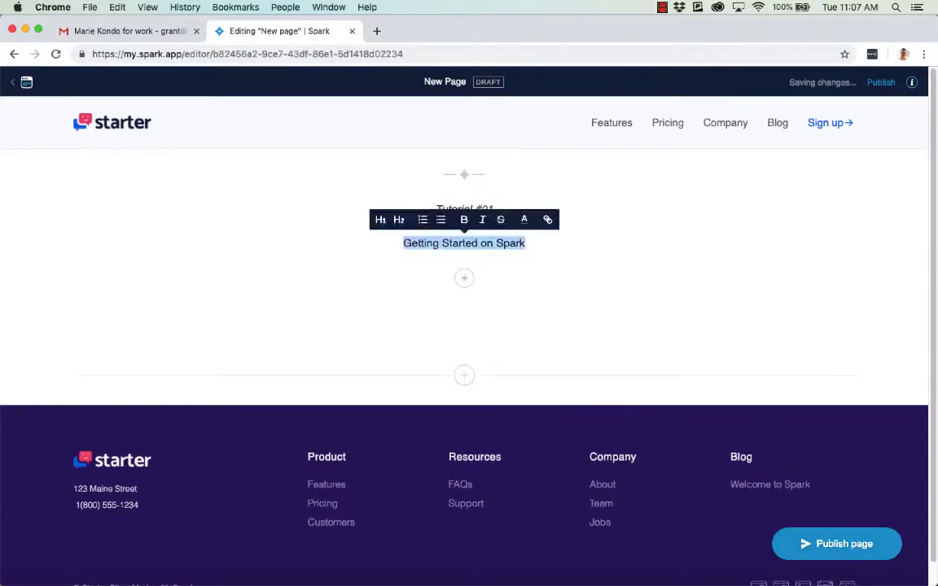
pyautogui.doubleClick(488, 242)
pyautogui.tripleClick(455, 242)
pyautogui.click(398, 219)
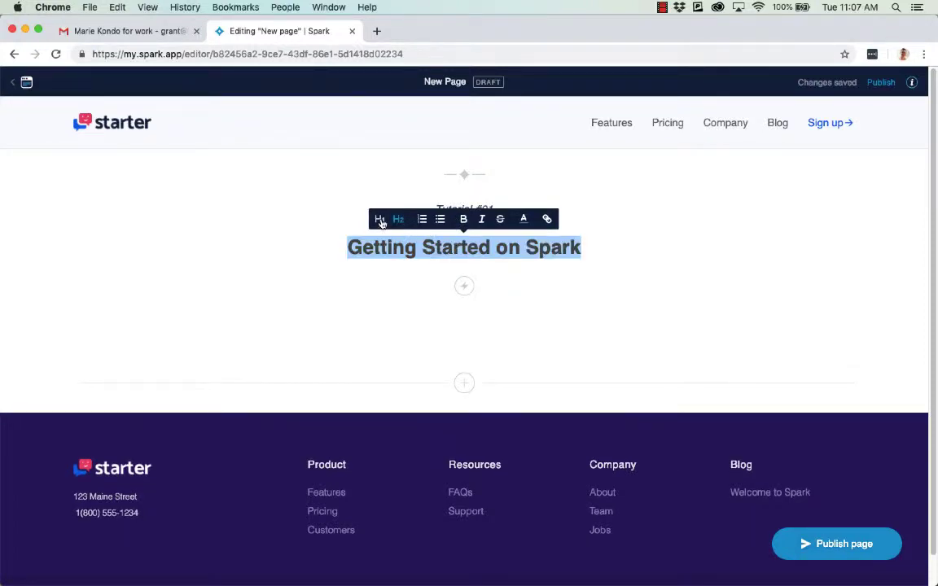
pyautogui.click(379, 220)
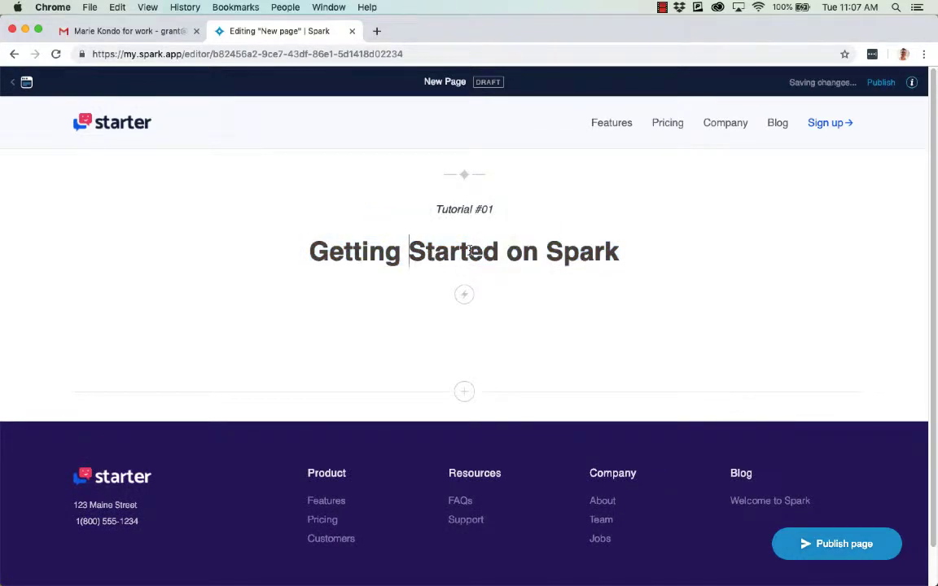
# - Copy the "Welcome to Spark!" paragraph from the Sublime Text notes onto a new line below the page heading
pyautogui.click(523, 253)
pyautogui.press('Down')
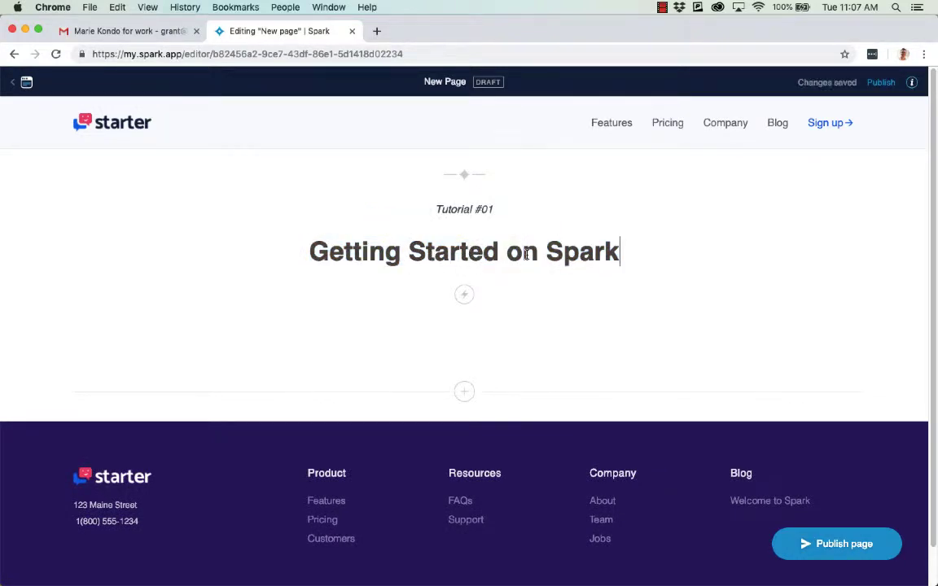
pyautogui.press('Return')
pyautogui.press('super+Tab')
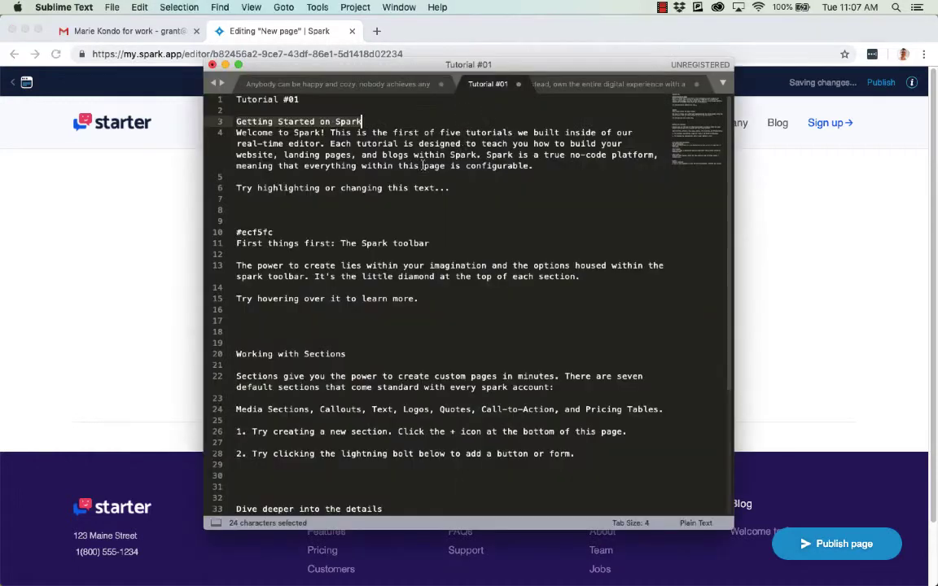
pyautogui.tripleClick(341, 161)
pyautogui.press('super+c')
pyautogui.press('super+Tab')
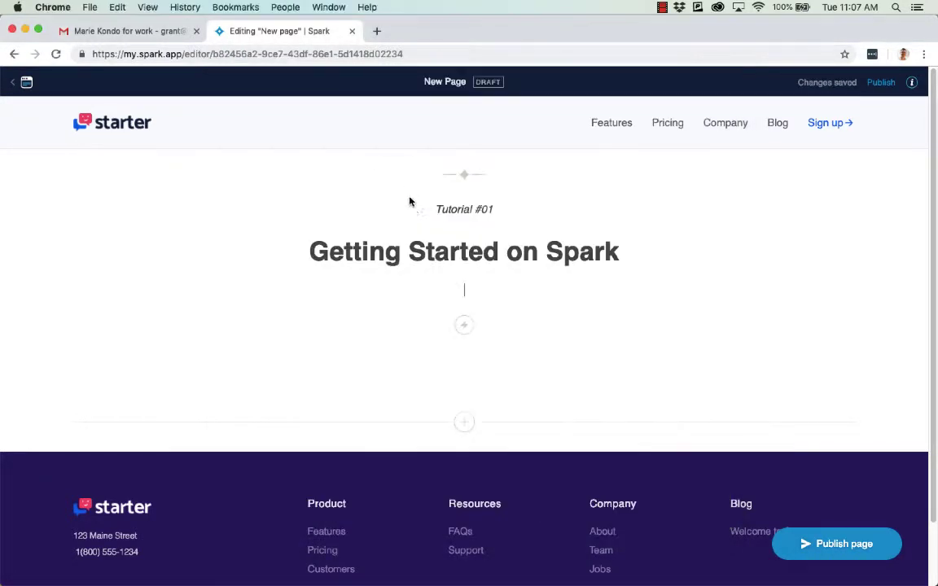
pyautogui.press('super+v')
pyautogui.press('BackSpace')
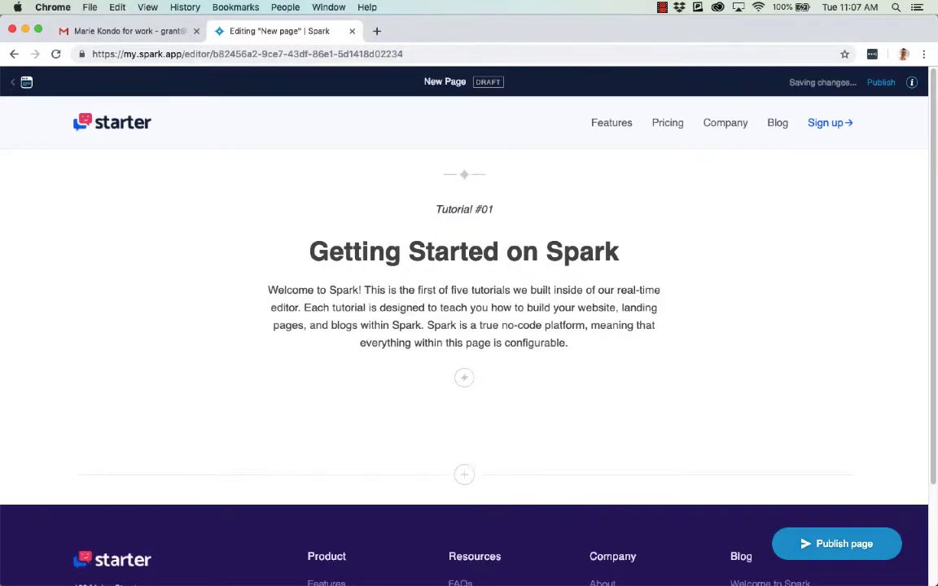
# - Copy "Try highlighting or changing this text..." from the Sublime Text notes onto a new line below the page's welcome paragraph
pyautogui.scroll(-1, 445, 225)
pyautogui.press('Return')
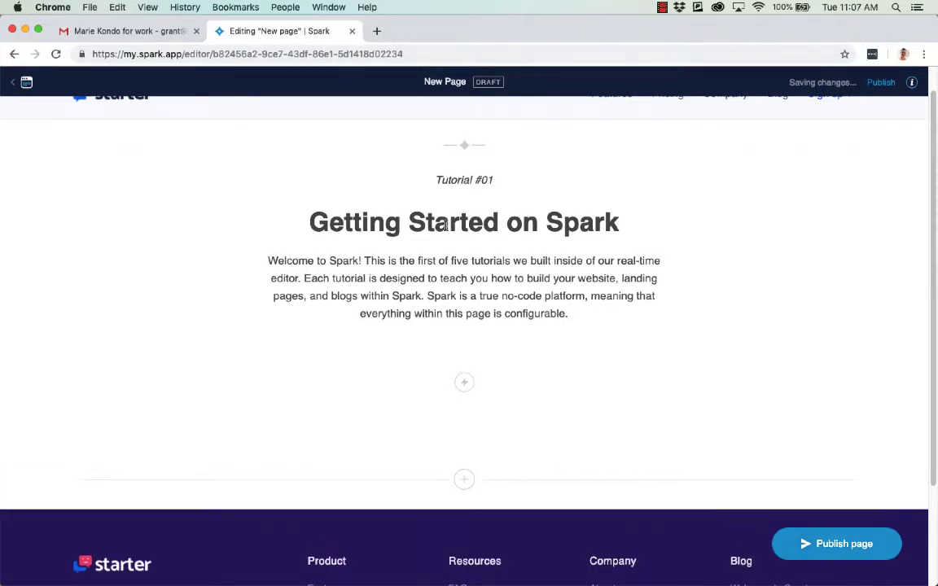
pyautogui.press('super+Tab')
pyautogui.tripleClick(417, 188)
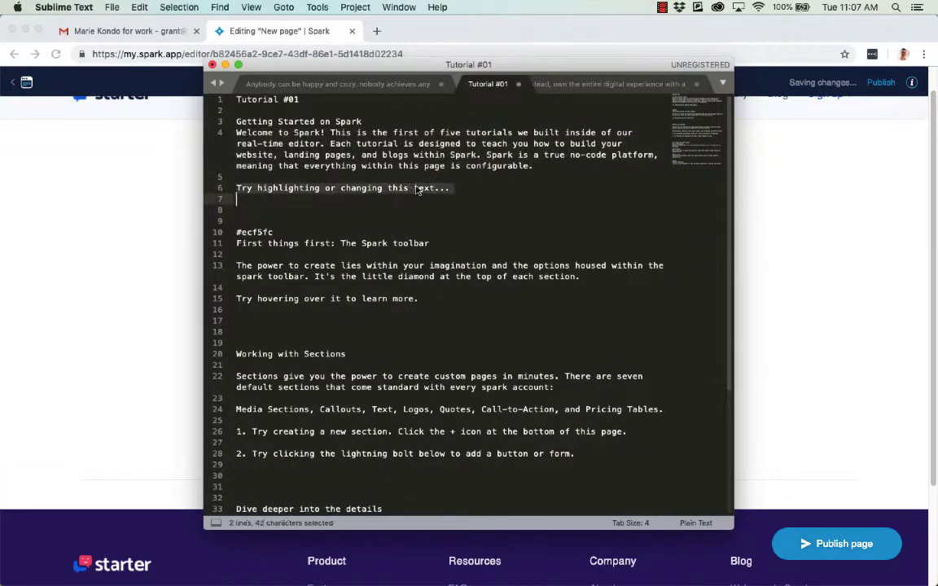
pyautogui.press('super+c')
pyautogui.press('super+Tab')
pyautogui.press('super+v')
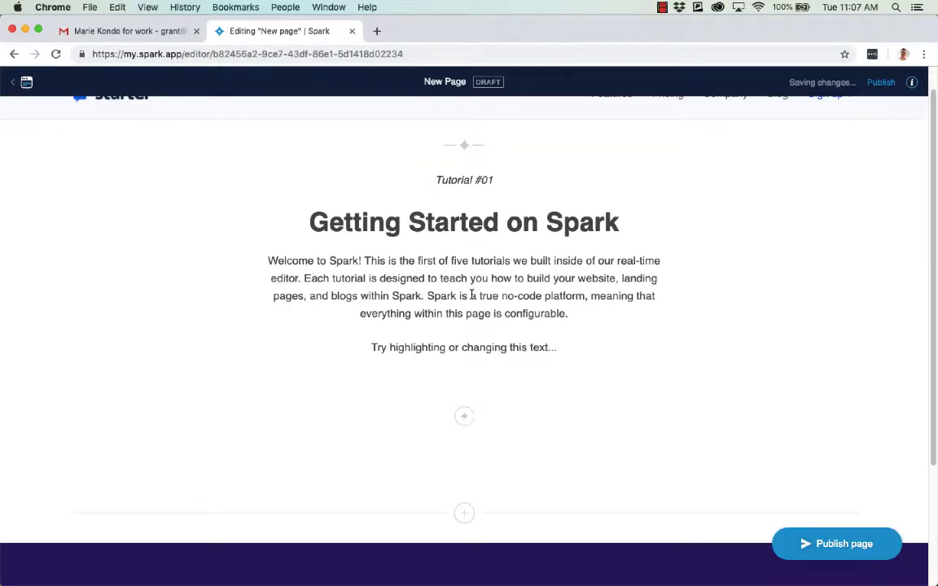
pyautogui.press('BackSpace')
# - Make the "Try highlighting or changing this text..." line bold and italic, leaving its text colour as it is
pyautogui.press('super+shift+Left')
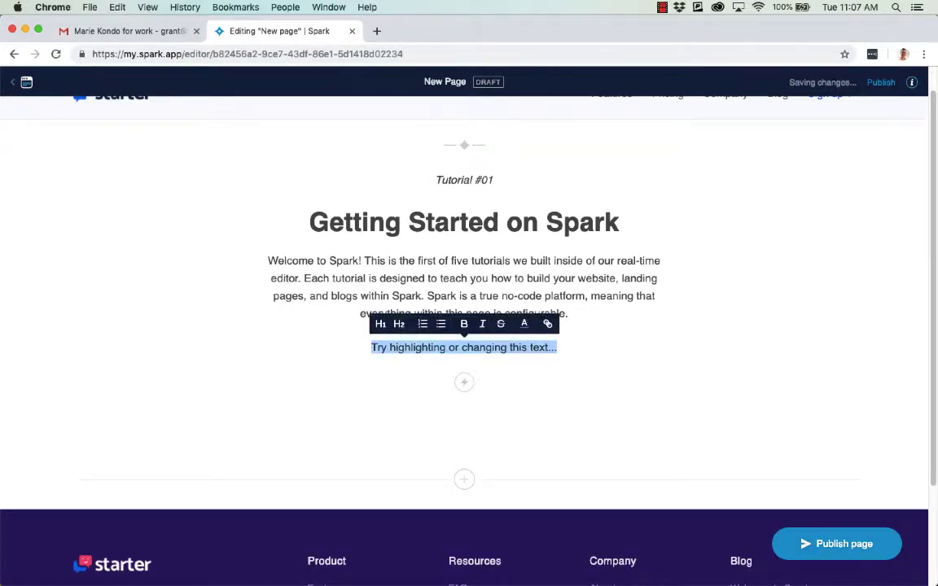
pyautogui.click(465, 324)
pyautogui.click(482, 324)
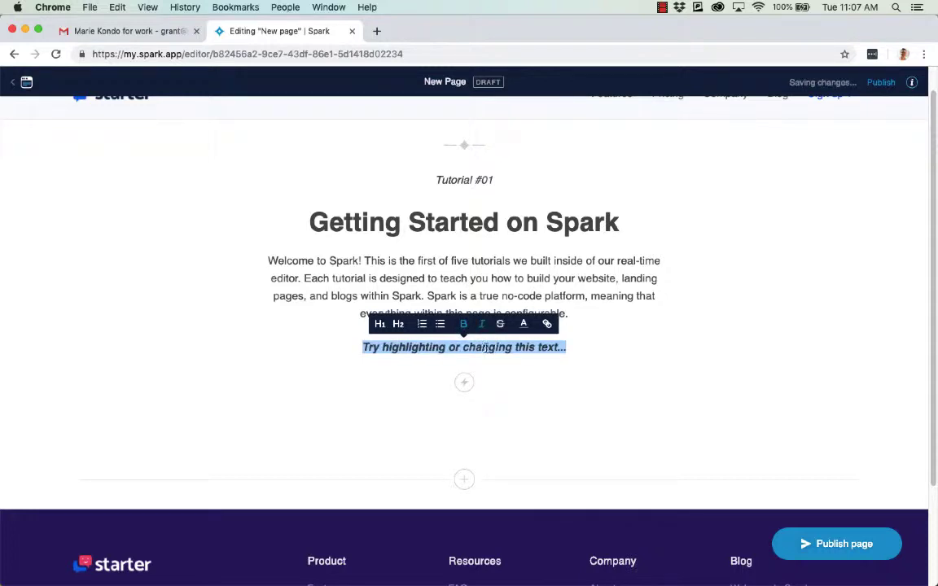
pyautogui.click(523, 324)
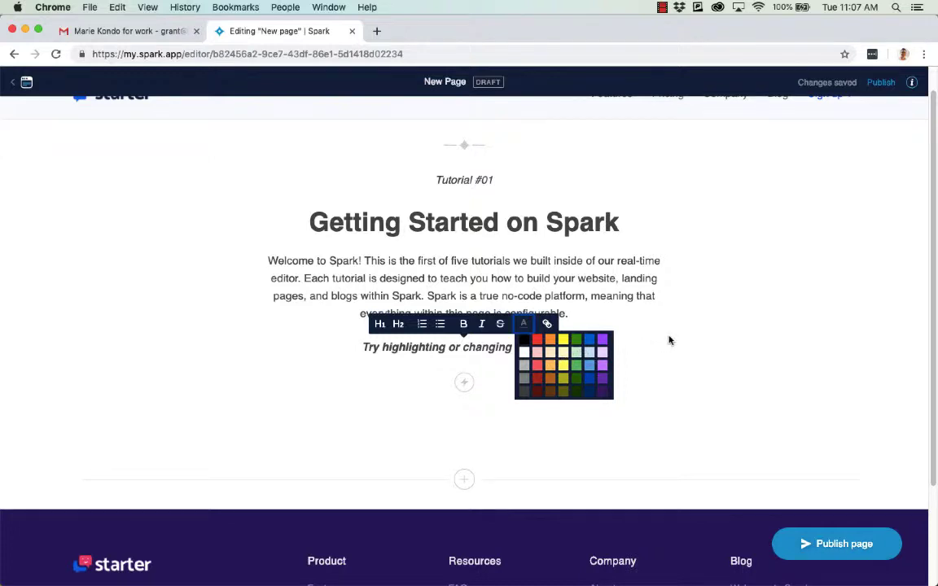
pyautogui.click(629, 342)
# - Add a Media section below the text section
pyautogui.scroll(2, 521, 334)
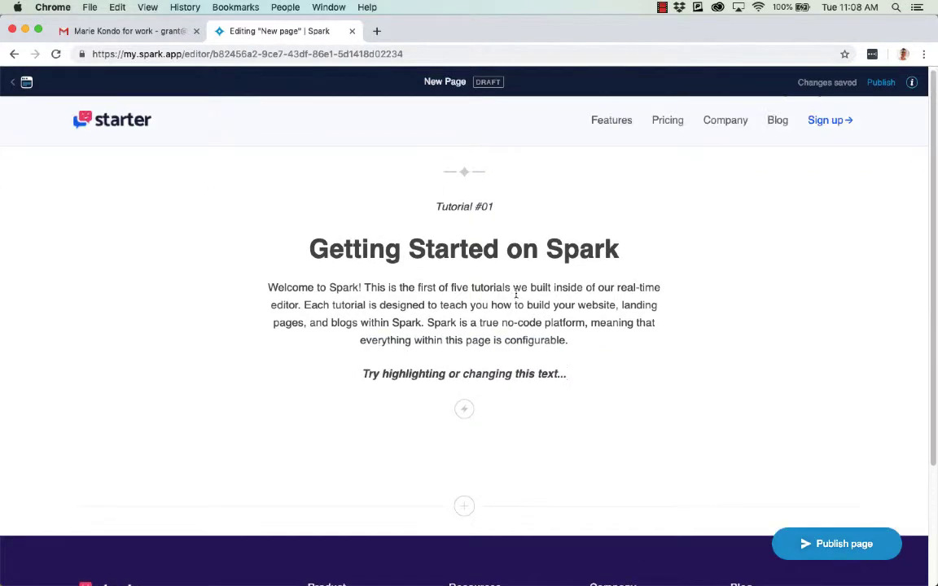
pyautogui.scroll(-2, 498, 257)
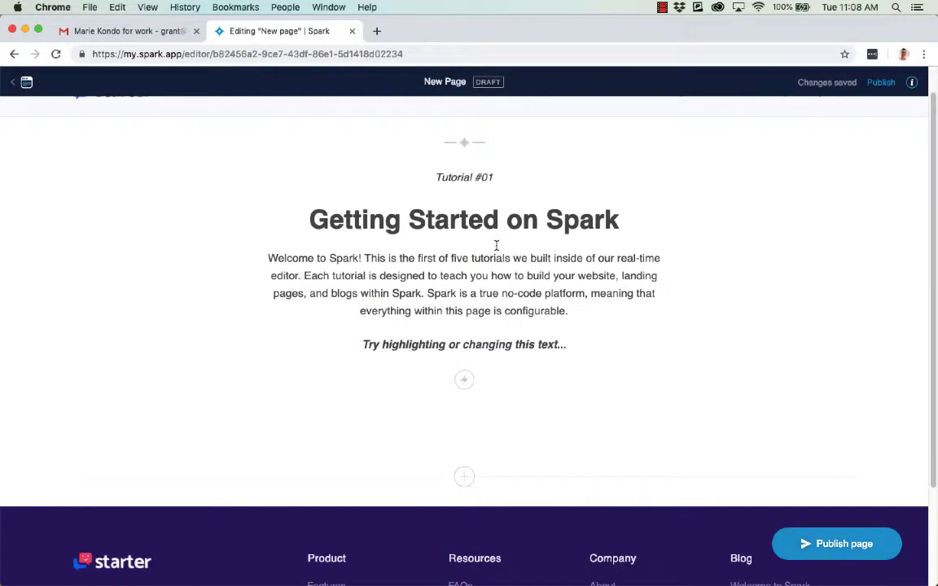
pyautogui.scroll(-1, 471, 359)
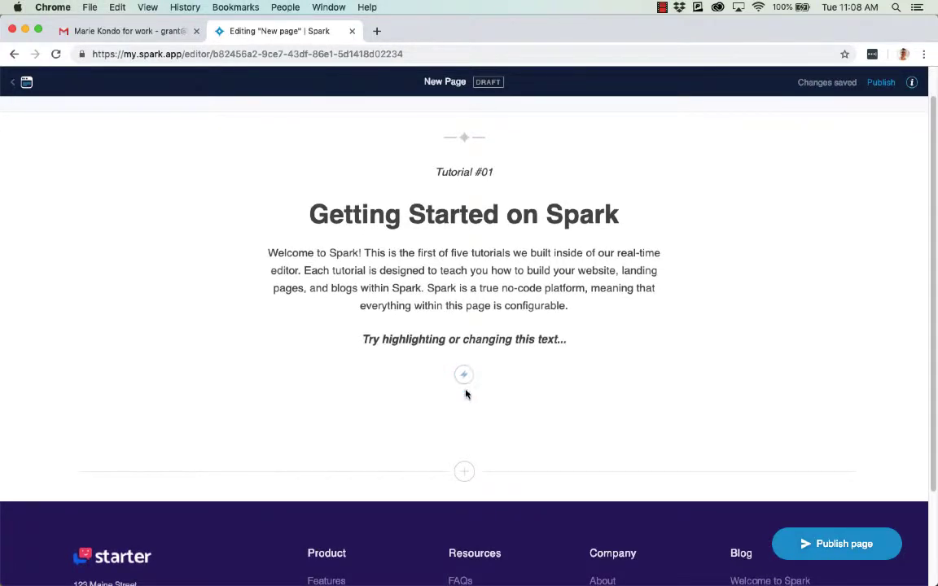
pyautogui.scroll(-3, 466, 394)
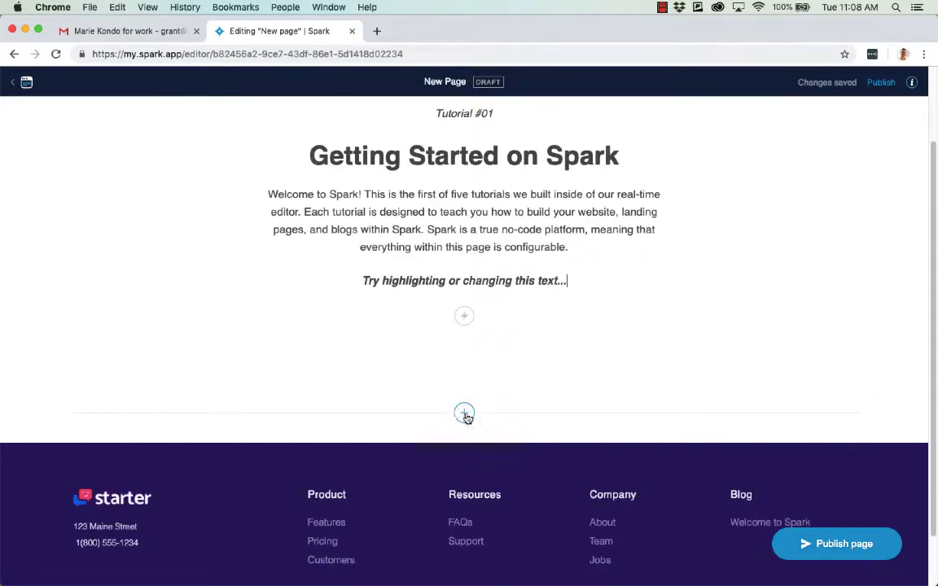
pyautogui.click(465, 415)
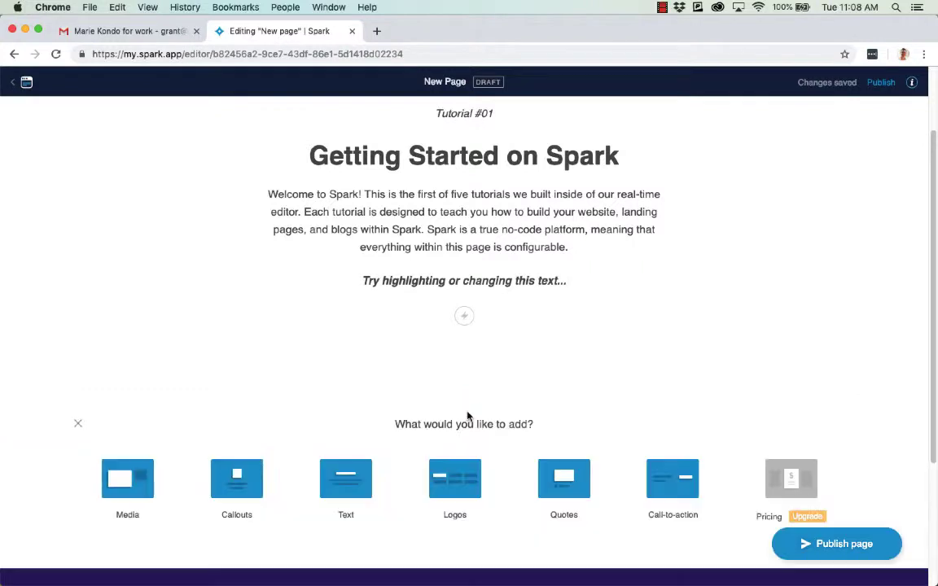
pyautogui.scroll(-4, 469, 403)
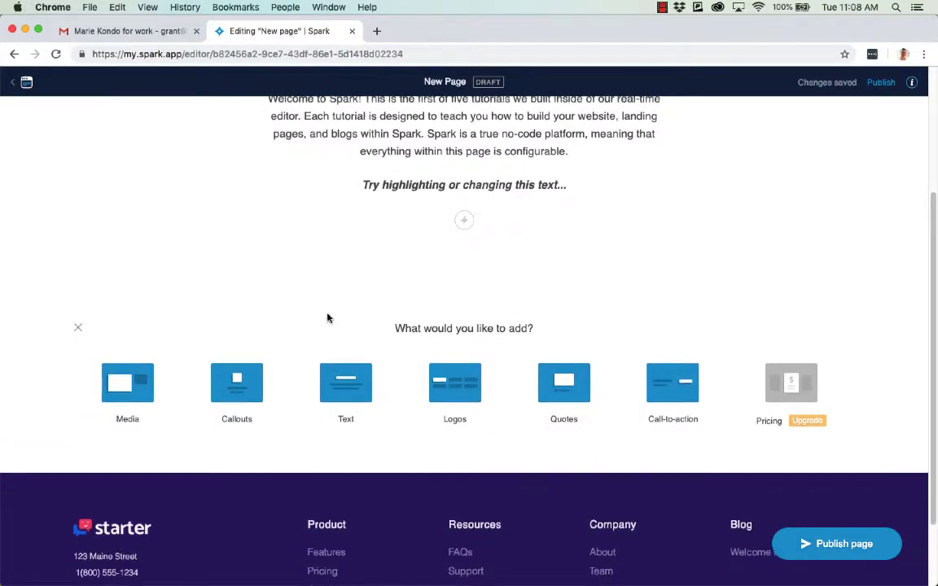
pyautogui.click(129, 381)
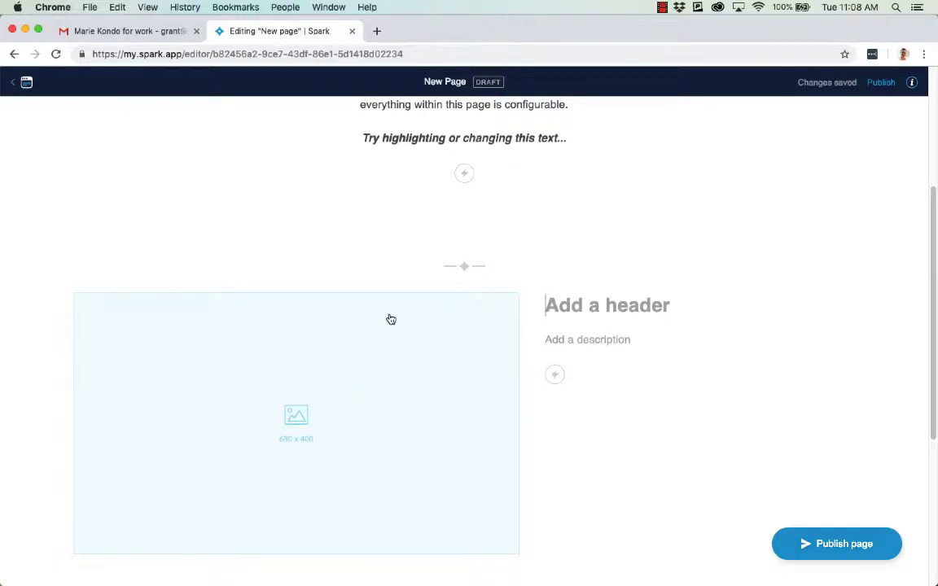
pyautogui.scroll(-1, 397, 303)
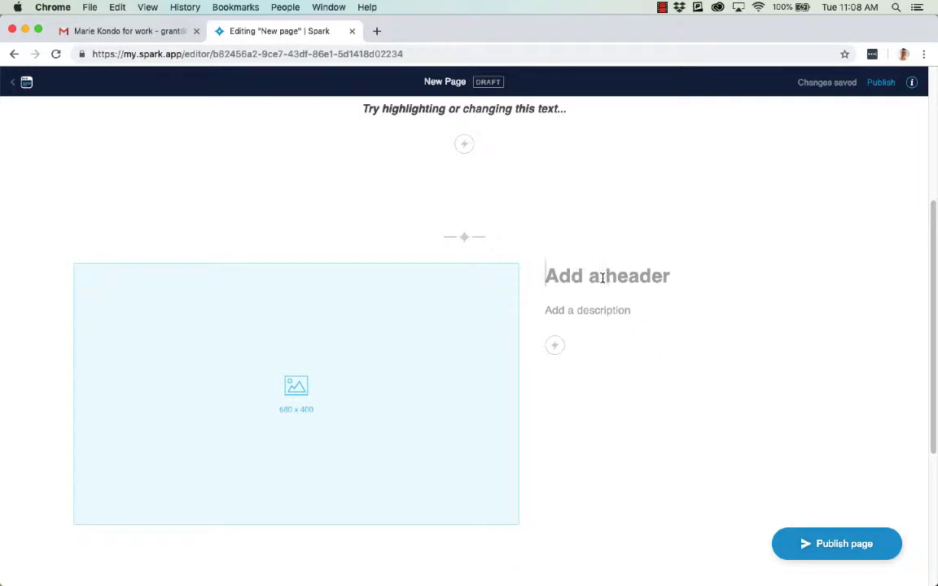
# - Try the media section's layout with the image to the right of the text, and set it to the centred image layout
pyautogui.click(472, 244)
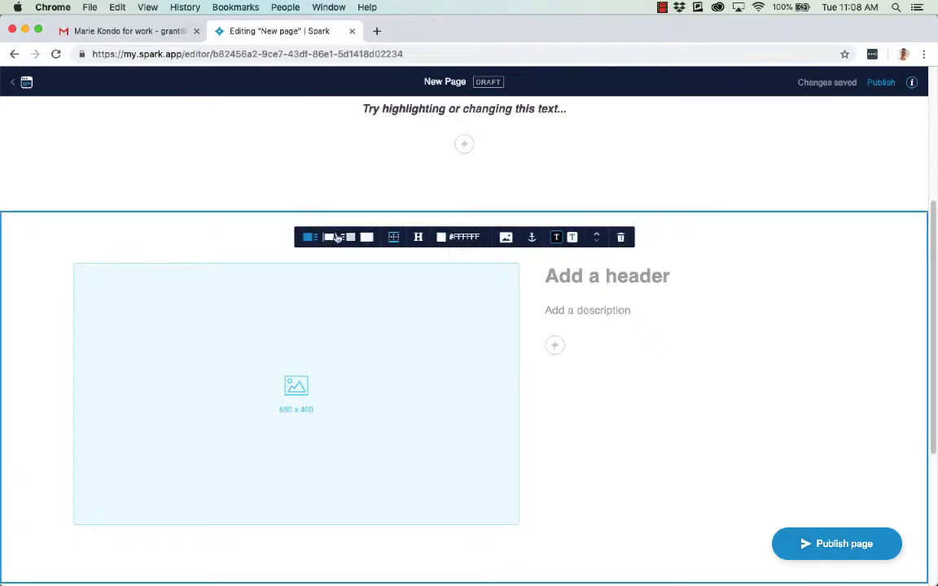
pyautogui.click(330, 237)
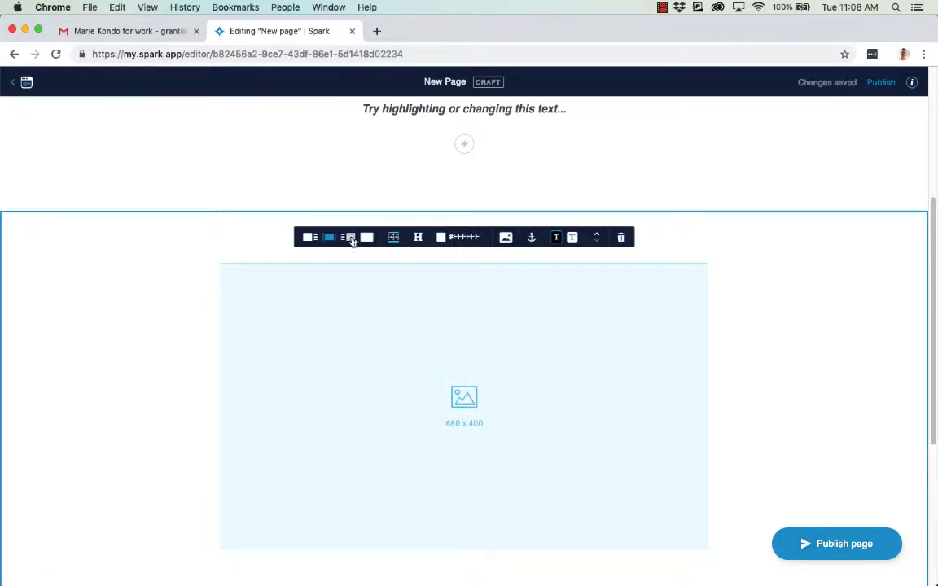
pyautogui.click(351, 239)
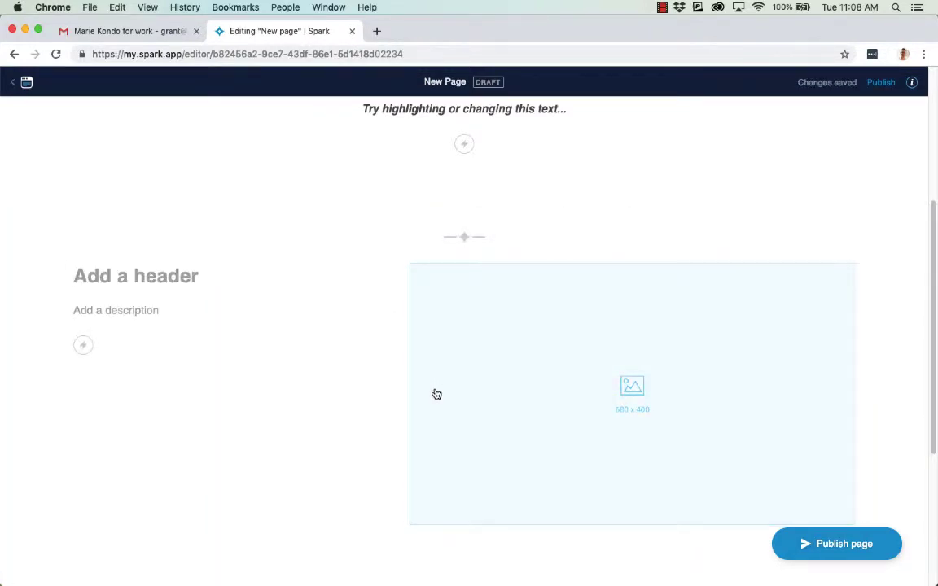
pyautogui.moveTo(459, 231)
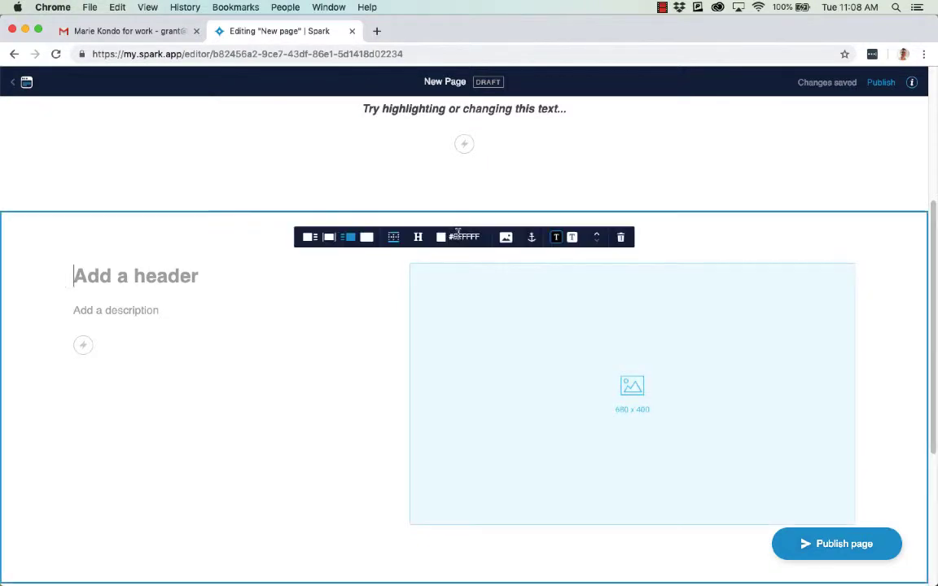
pyautogui.click(331, 241)
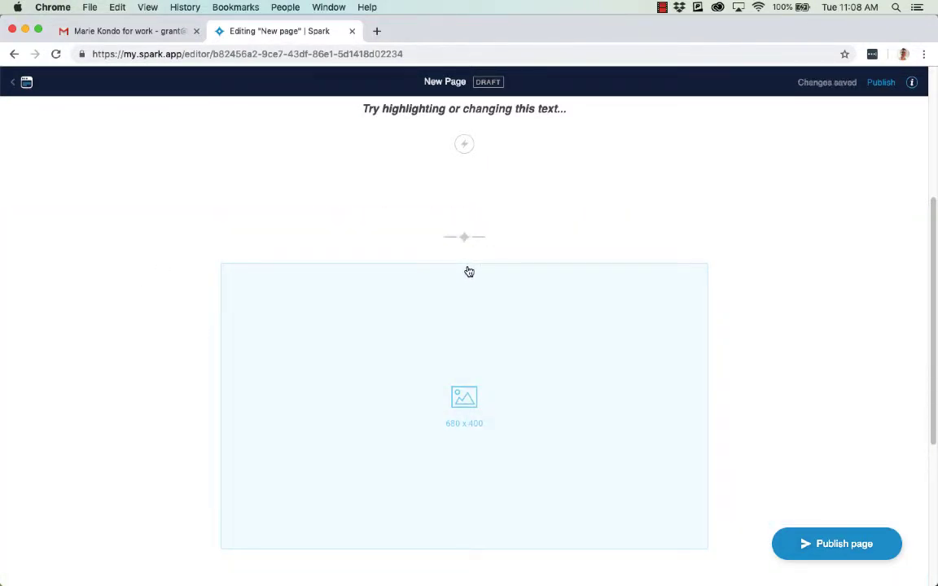
# - Try the media section's header and description with the centred layout, and set the layout with the image to the right of the text
pyautogui.moveTo(444, 248)
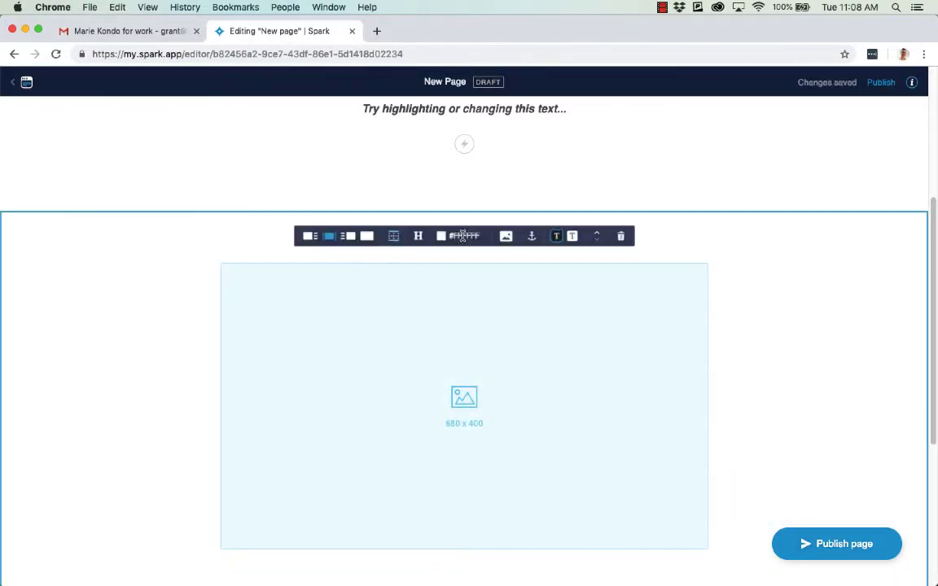
pyautogui.click(419, 238)
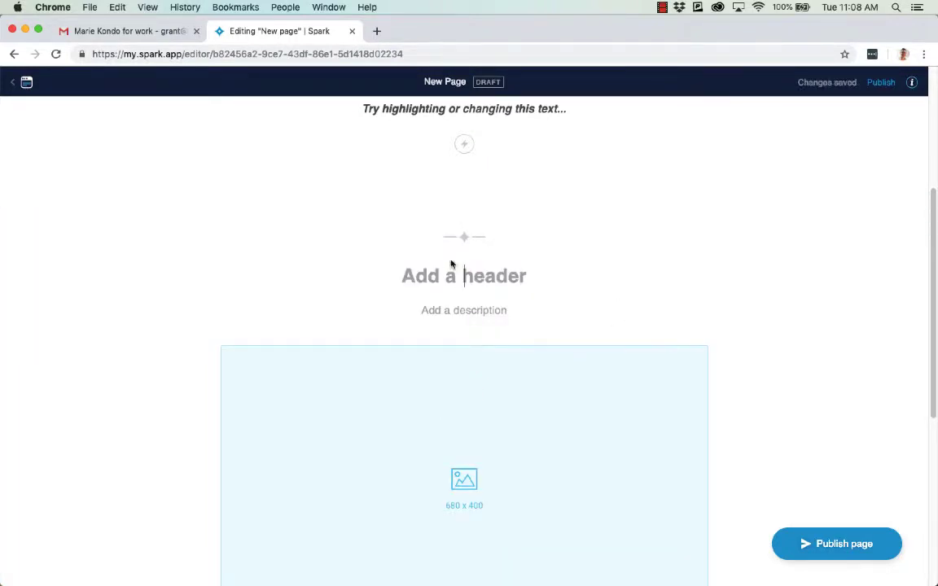
pyautogui.moveTo(451, 264)
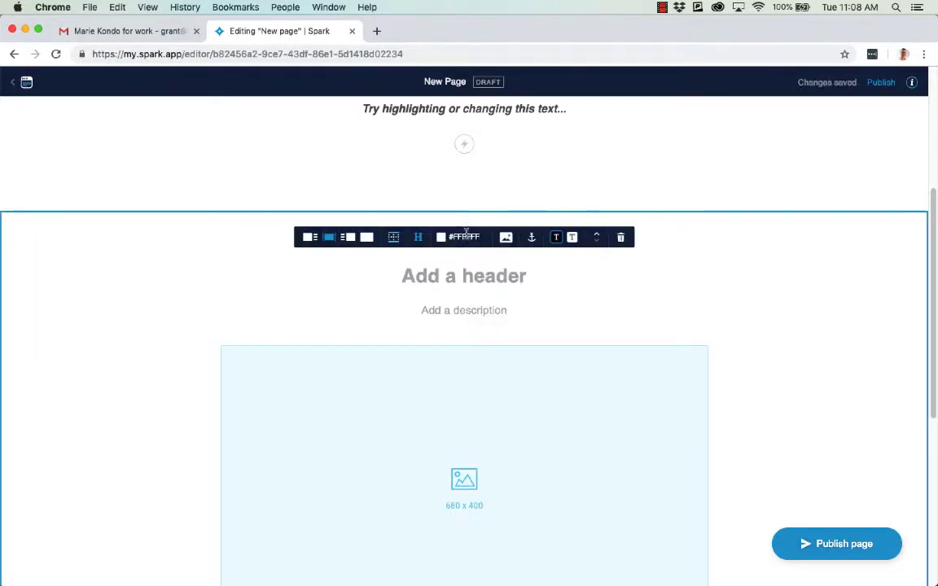
pyautogui.click(418, 238)
pyautogui.click(349, 238)
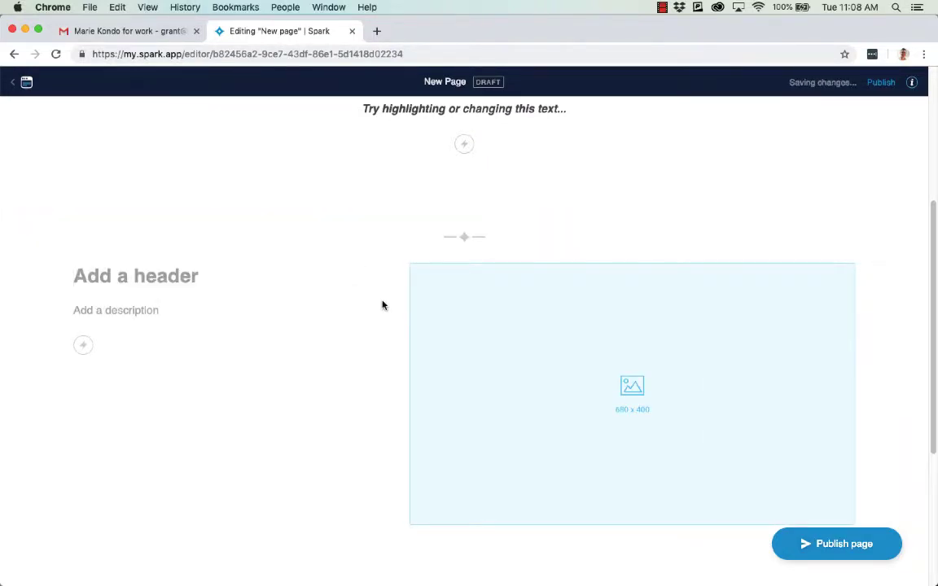
# - Set the media section's background colour to ecf5fc, copied from the Sublime Text notes
pyautogui.scroll(-2, 478, 334)
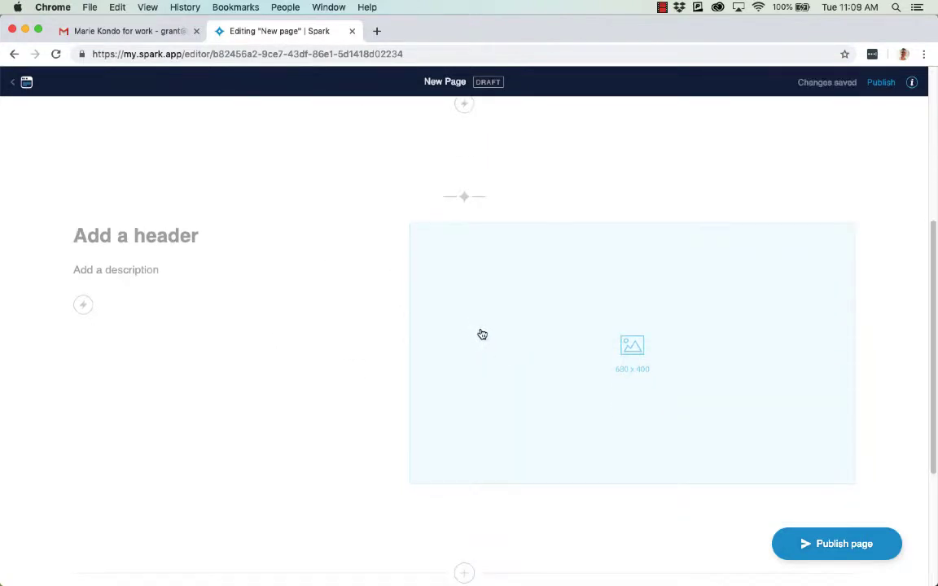
pyautogui.scroll(5, 479, 332)
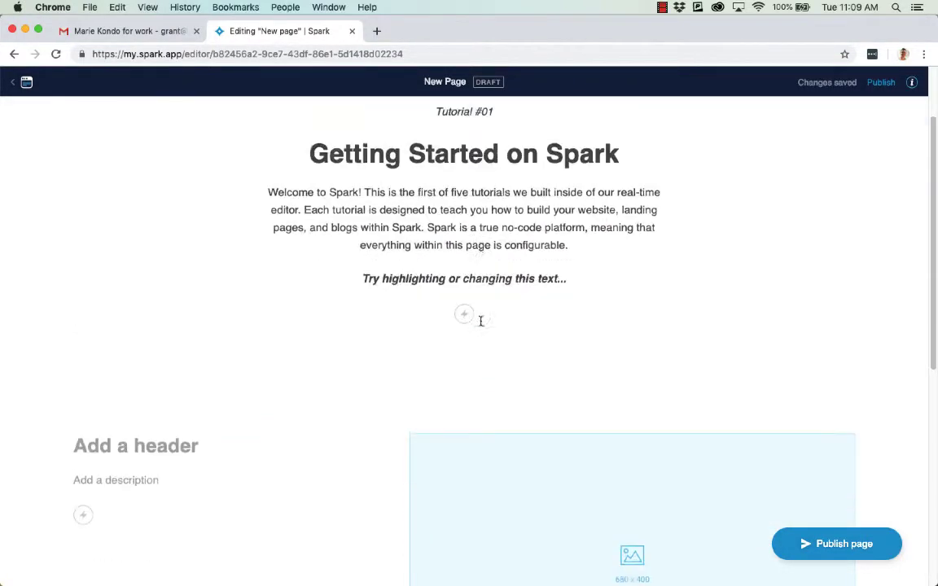
pyautogui.scroll(-4, 481, 322)
pyautogui.press('super+Tab')
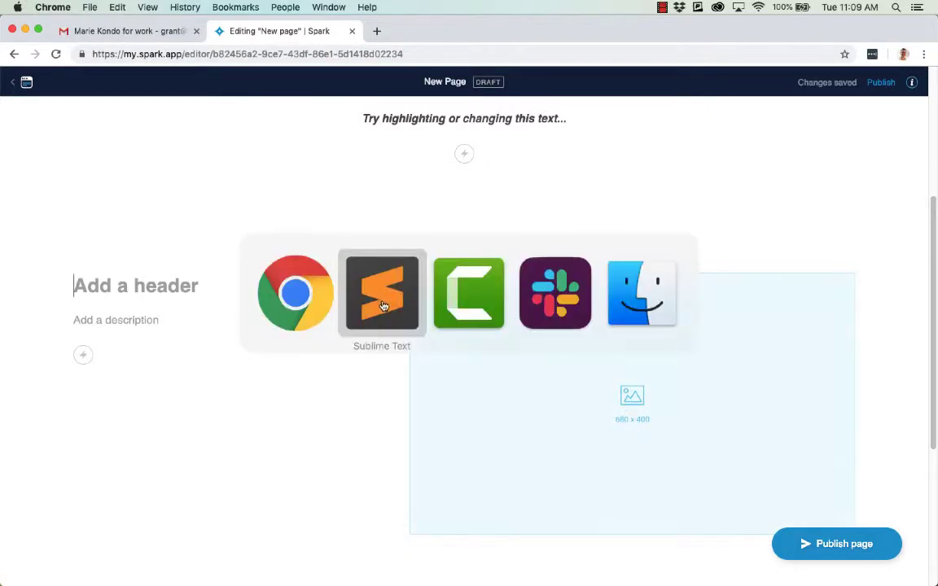
pyautogui.click(268, 223)
pyautogui.doubleClick(263, 231)
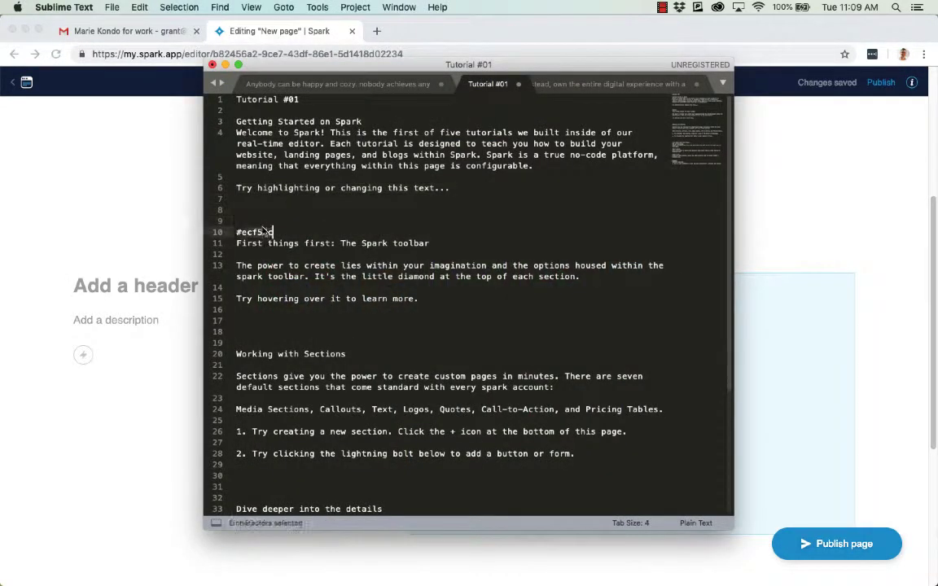
pyautogui.press('super+c')
pyautogui.press('super+Tab')
pyautogui.moveTo(477, 247)
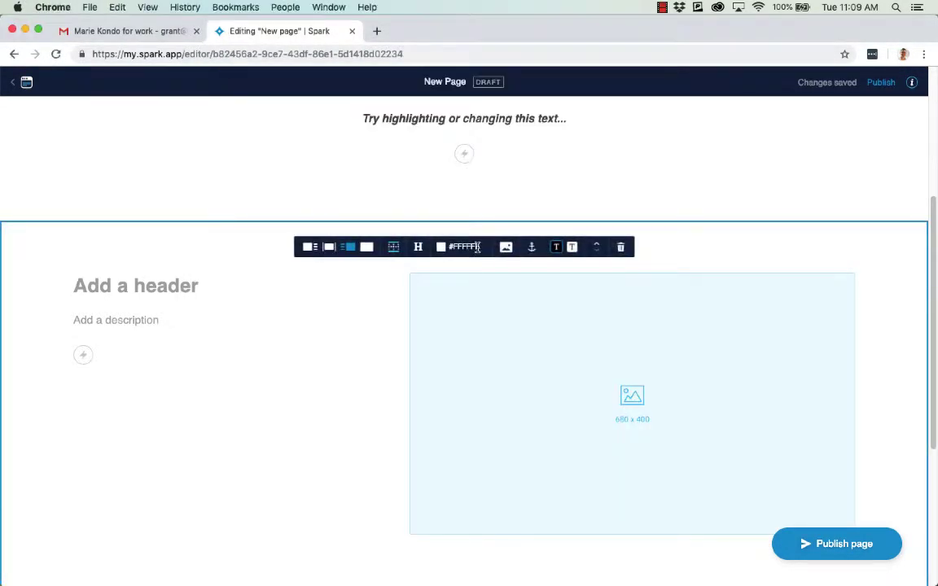
pyautogui.tripleClick(475, 247)
pyautogui.press('super+v')
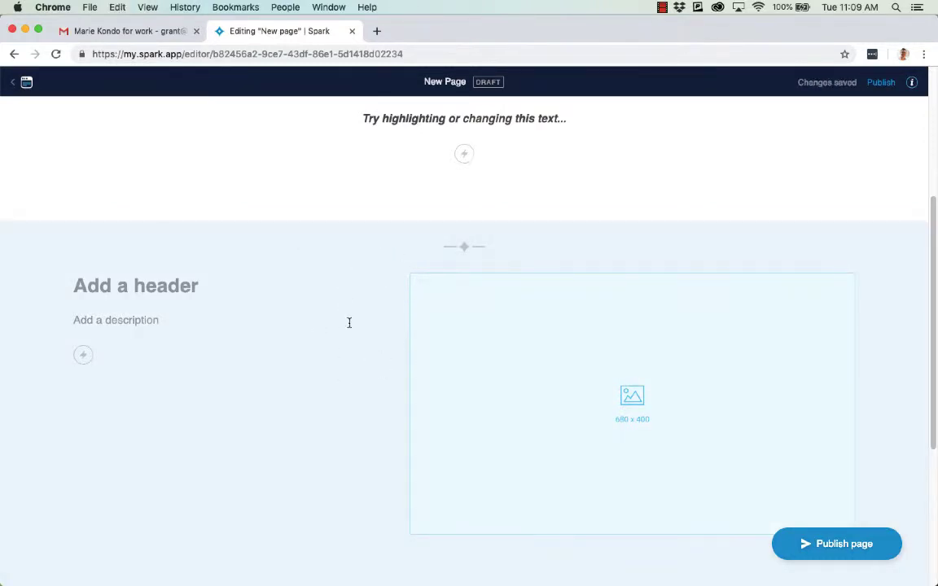
# - Copy "First things first: The Spark toolbar" from the Sublime Text notes into the media section's header
pyautogui.scroll(-2, 350, 322)
pyautogui.press('super+Tab')
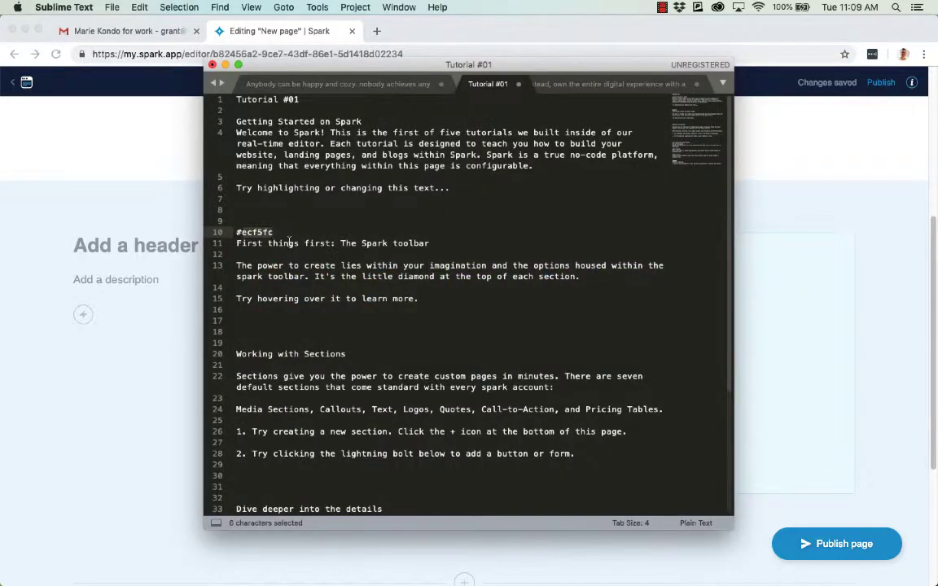
pyautogui.tripleClick(289, 243)
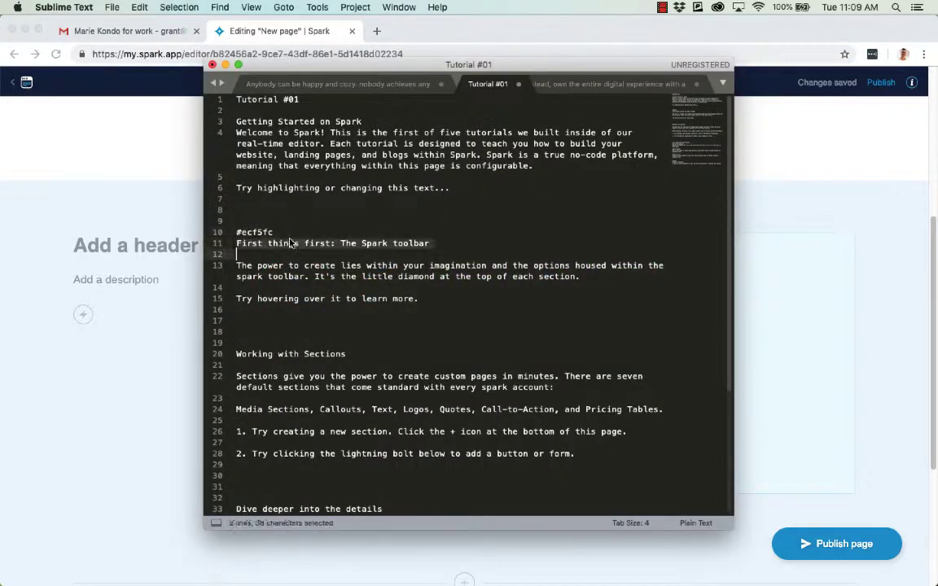
pyautogui.click(428, 244)
pyautogui.click(237, 244)
pyautogui.moveTo(237, 243); pyautogui.dragTo(429, 243)
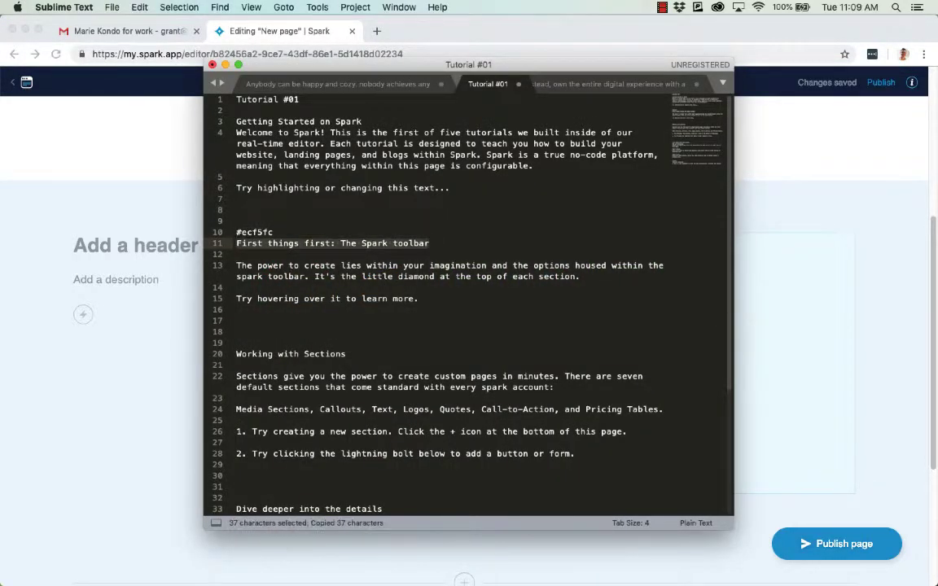
pyautogui.press('super+Tab')
pyautogui.click(179, 244)
pyautogui.press('super+v')
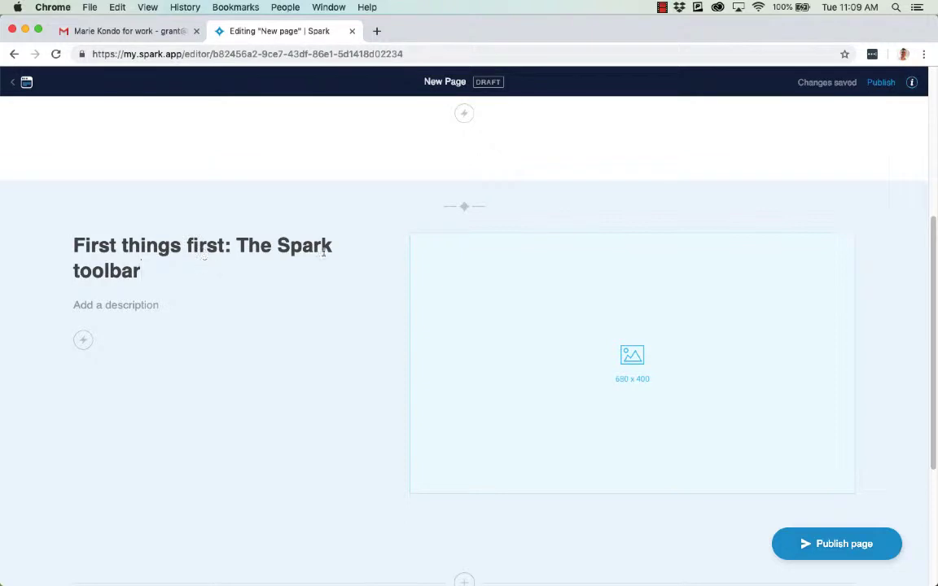
# - Copy the paragraph starting "The power to create lies within your imagination" from the Sublime Text notes into the media section's description
pyautogui.press('super+Tab')
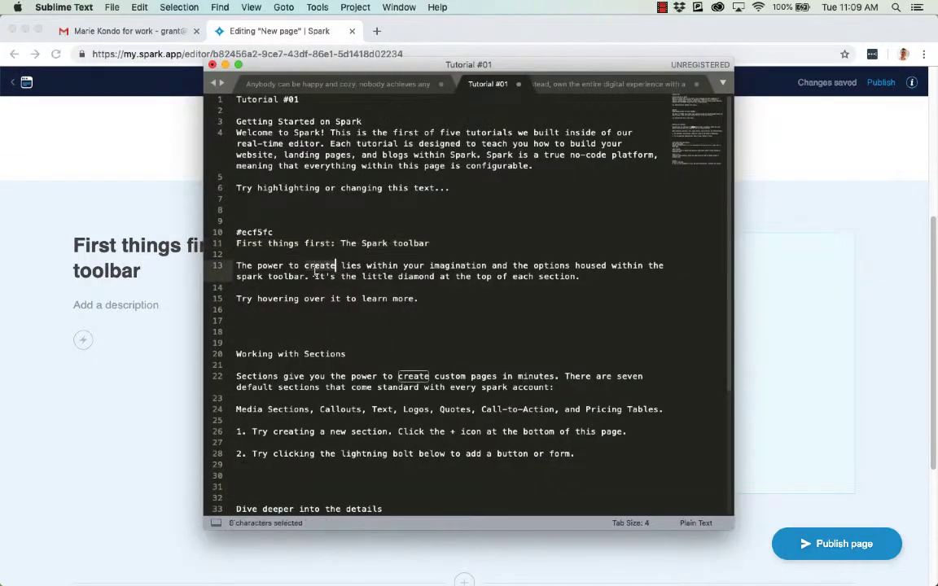
pyautogui.tripleClick(310, 267)
pyautogui.press('super+c')
pyautogui.press('super+Tab')
pyautogui.click(151, 304)
pyautogui.press('super+v')
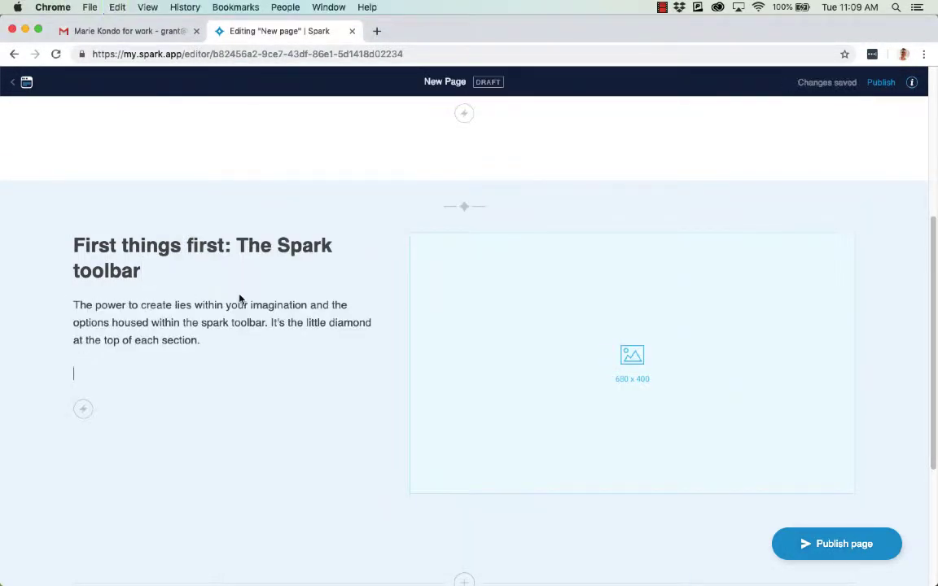
# - Copy "Try hovering over it to learn more." from the Sublime Text notes onto the line below the media section's description paragraph
pyautogui.press('super+Tab')
pyautogui.click(334, 300)
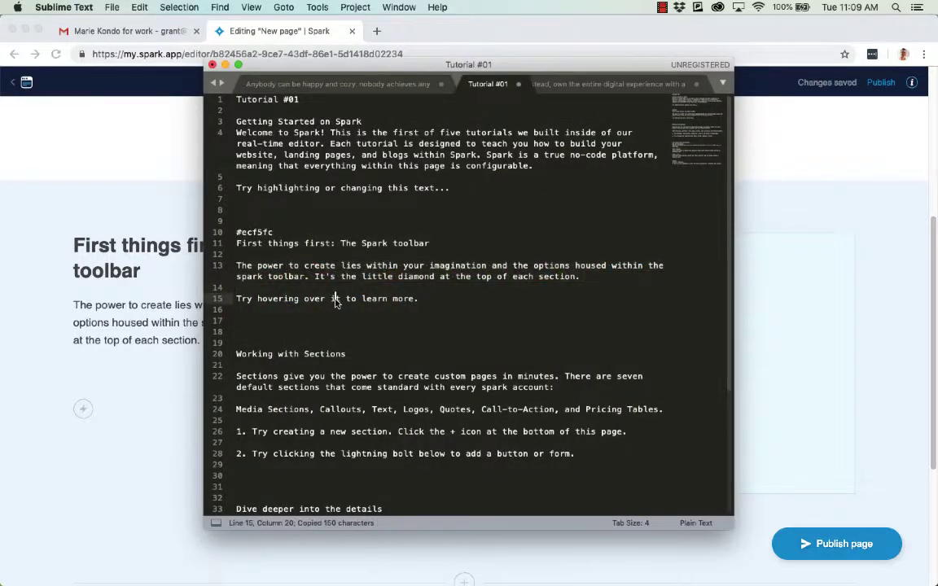
pyautogui.press('super+Left')
pyautogui.hotkey('shift', 'End')
pyautogui.press('super+c')
pyautogui.press('super+Tab')
pyautogui.press('super+v')
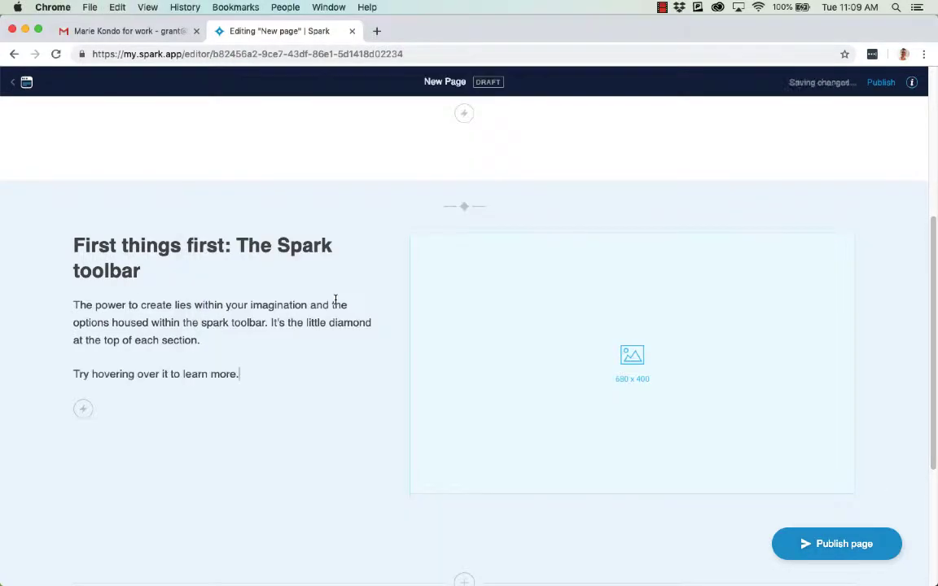
# - Make the "Try hovering over it to learn more." line bold and italic
pyautogui.press('shift+super+Left')
pyautogui.press('super+b')
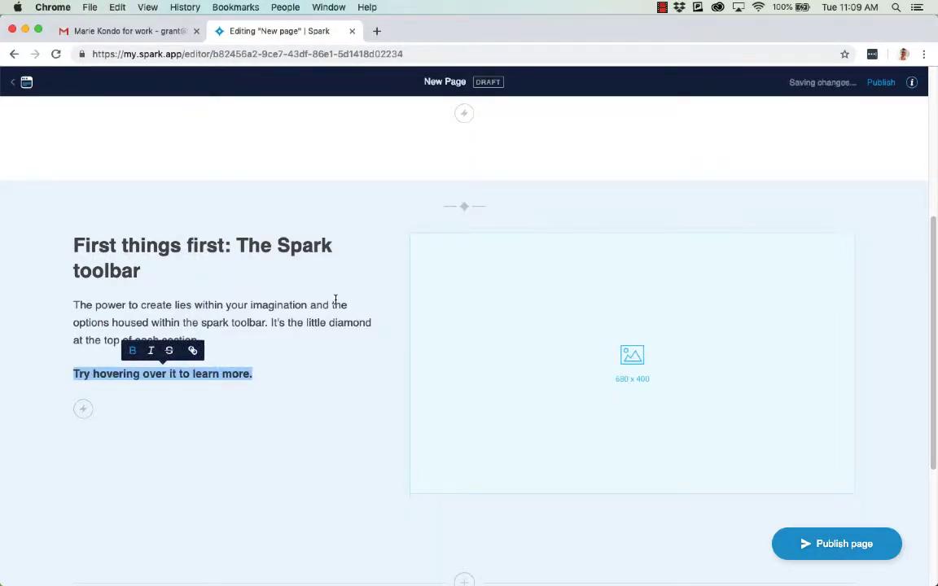
pyautogui.press('super+i')
pyautogui.click(392, 333)
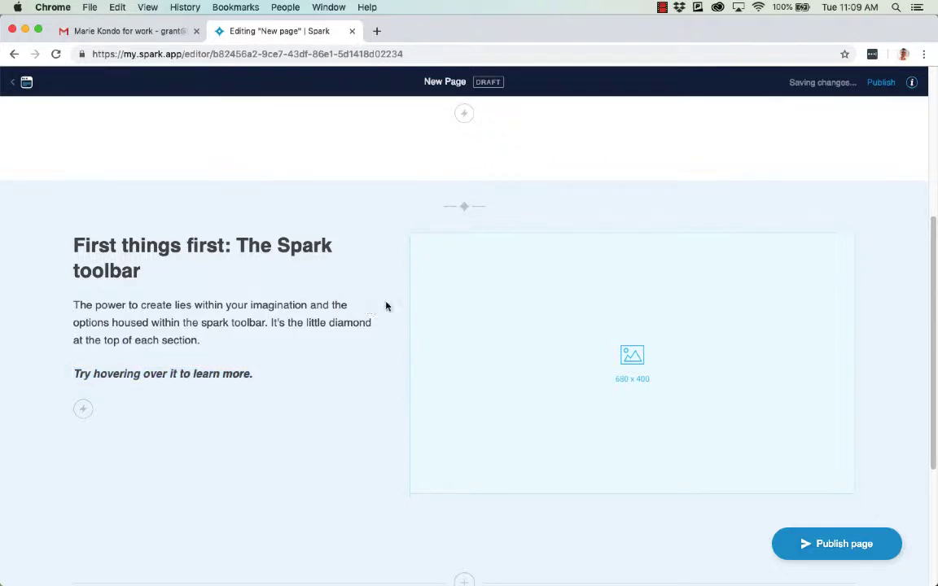
# - Fill the media section's image placeholder with download_3RrKIYL.png from the media library, using the alt text "Spark header demo"
pyautogui.click(641, 342)
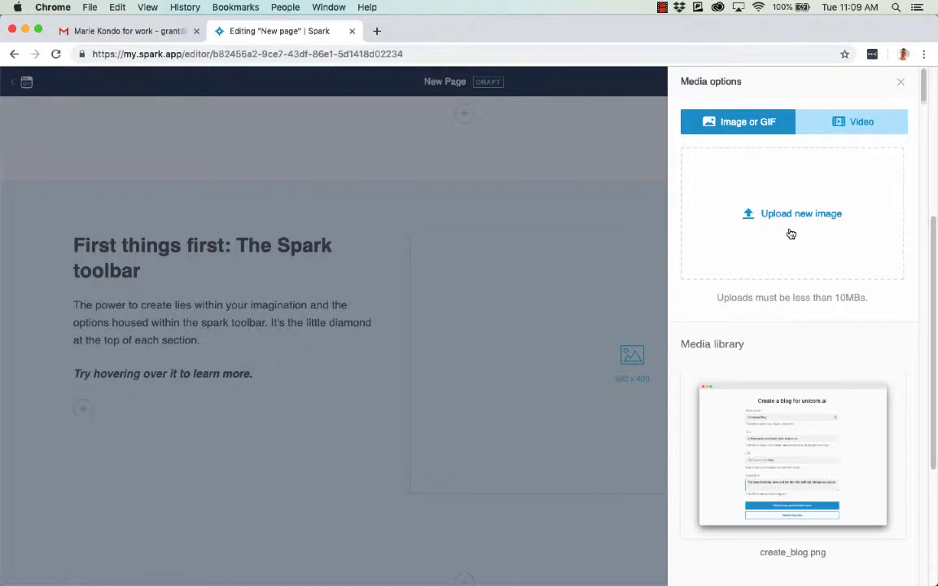
pyautogui.scroll(-15, 790, 234)
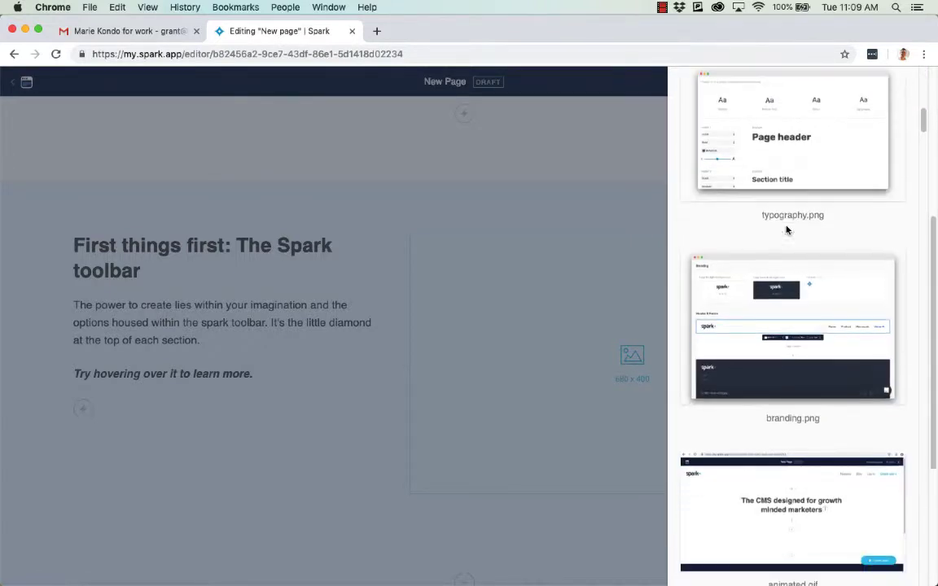
pyautogui.scroll(-3, 786, 230)
pyautogui.scroll(10, 786, 229)
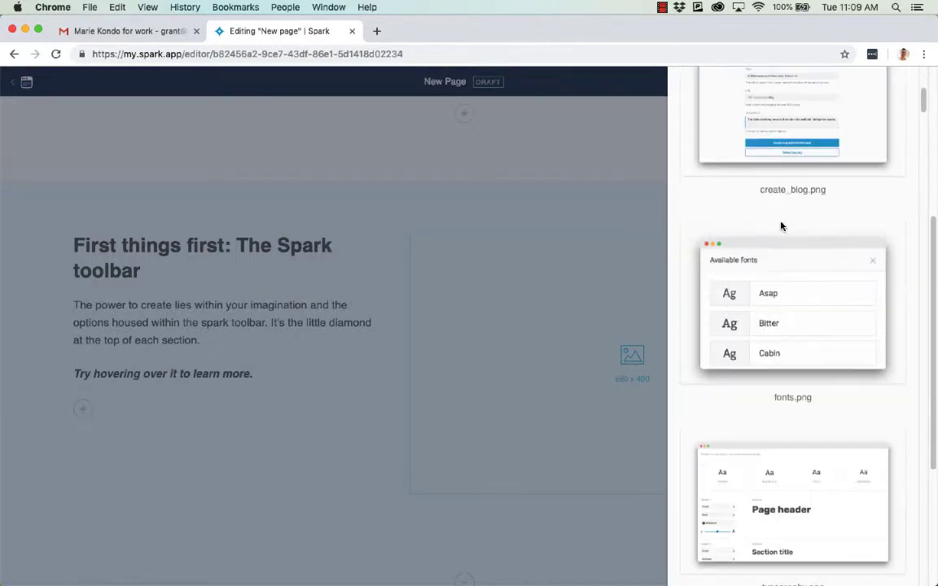
pyautogui.scroll(-6, 782, 227)
pyautogui.scroll(-15, 783, 236)
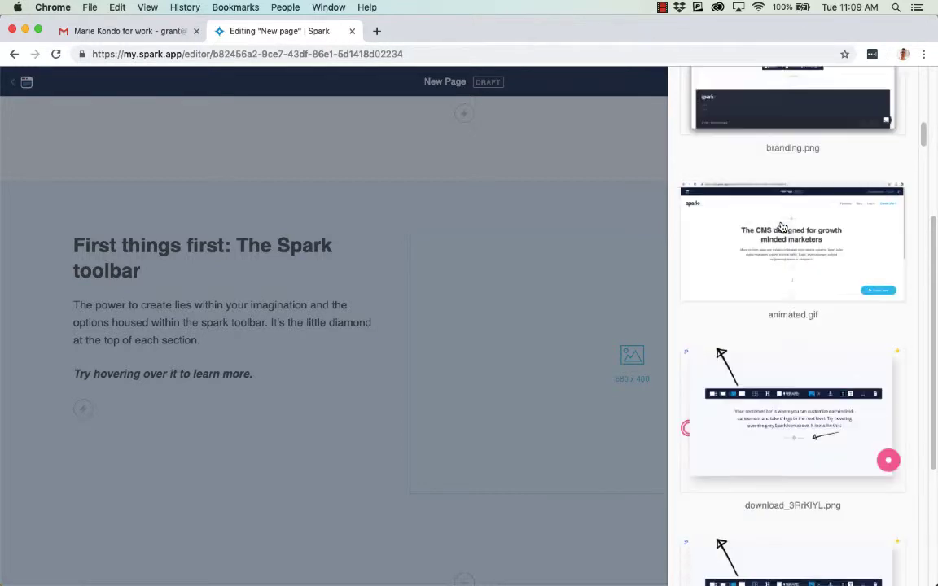
pyautogui.click(788, 275)
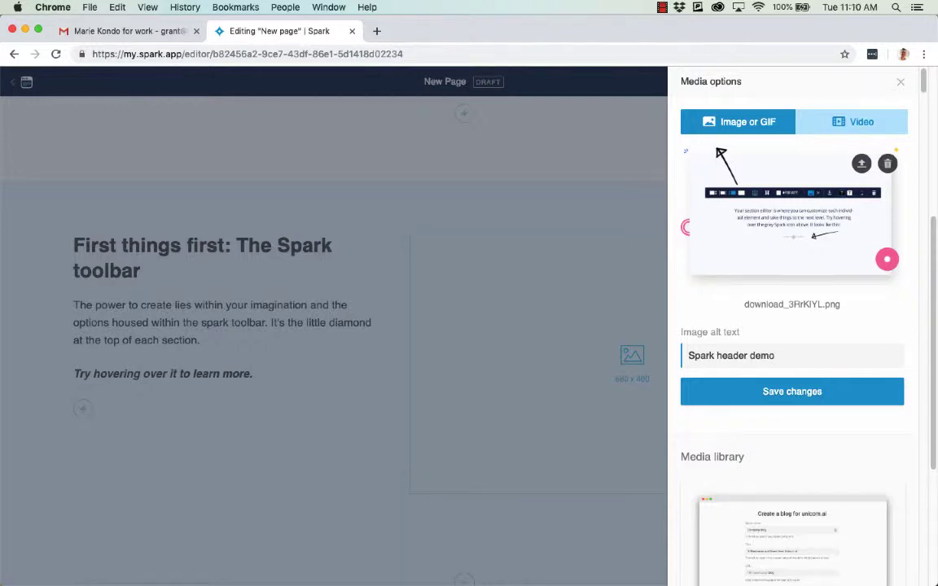
pyautogui.press('Return')
# - Add another Media section below the "First things first: The Spark toolbar" section
pyautogui.scroll(-1, 630, 272)
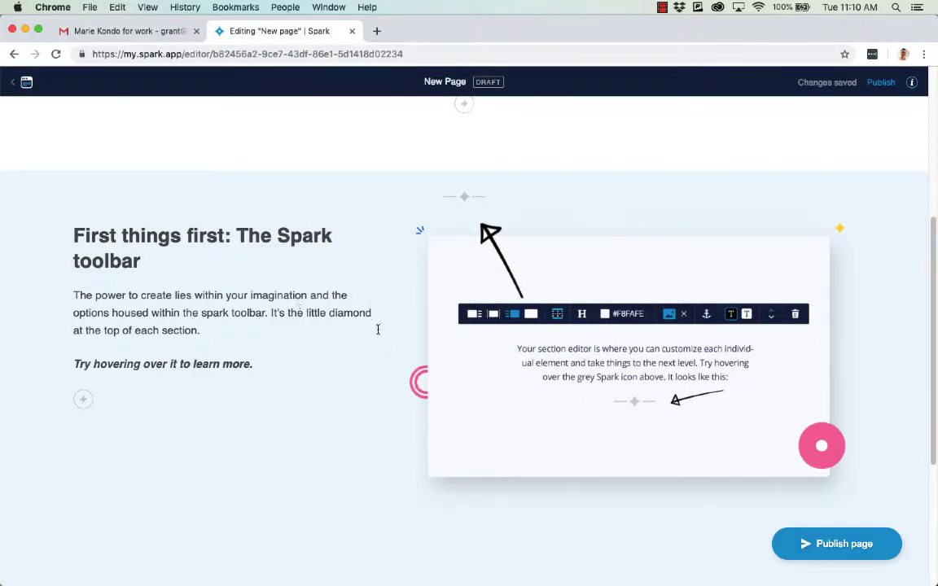
pyautogui.scroll(8, 442, 329)
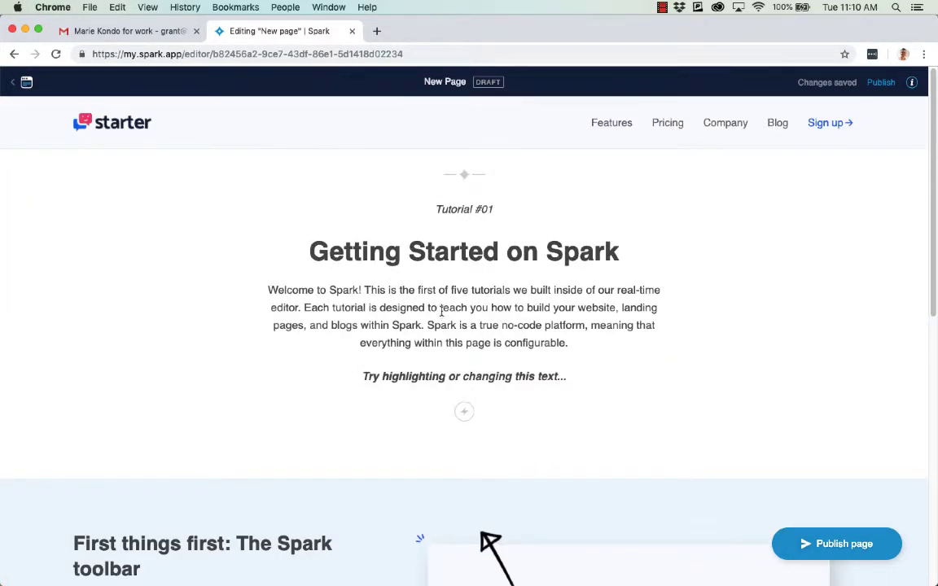
pyautogui.scroll(-10, 434, 297)
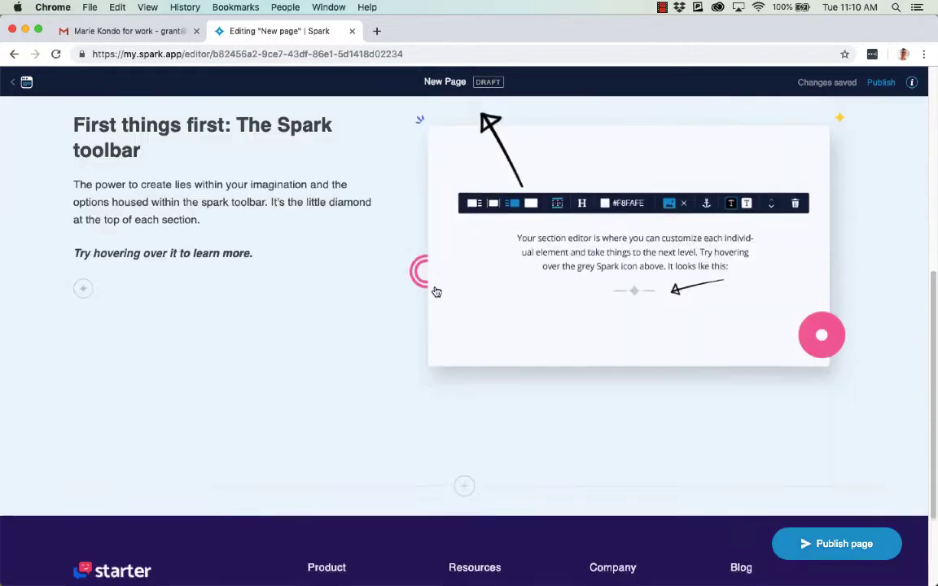
pyautogui.click(465, 453)
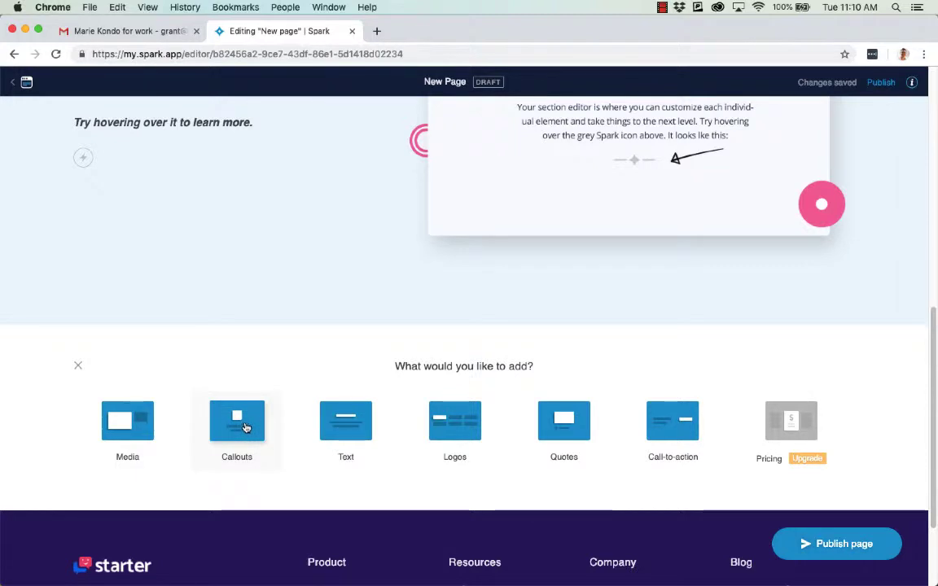
pyautogui.click(126, 422)
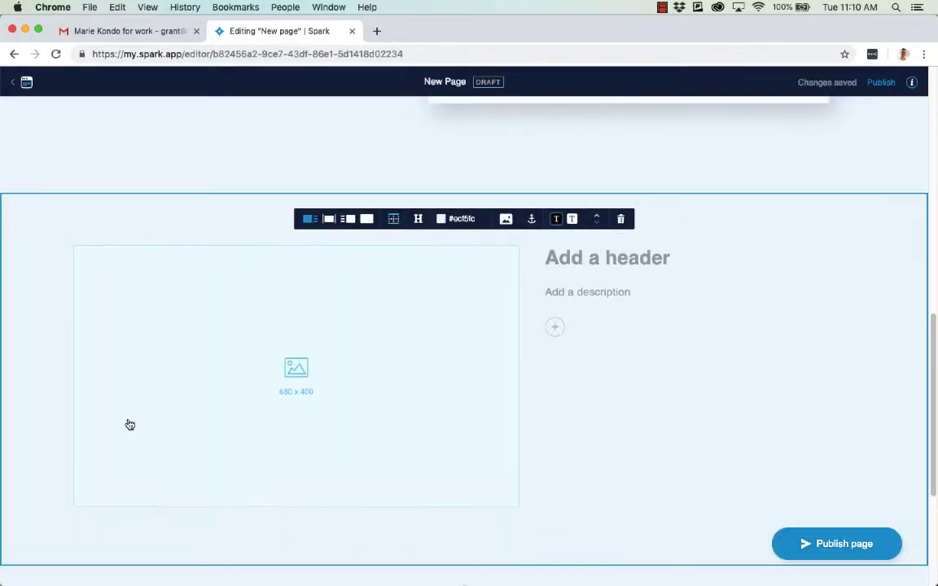
# - Set the new media section's background colour to #ffffff
pyautogui.press('super+Tab')
pyautogui.click(789, 260)
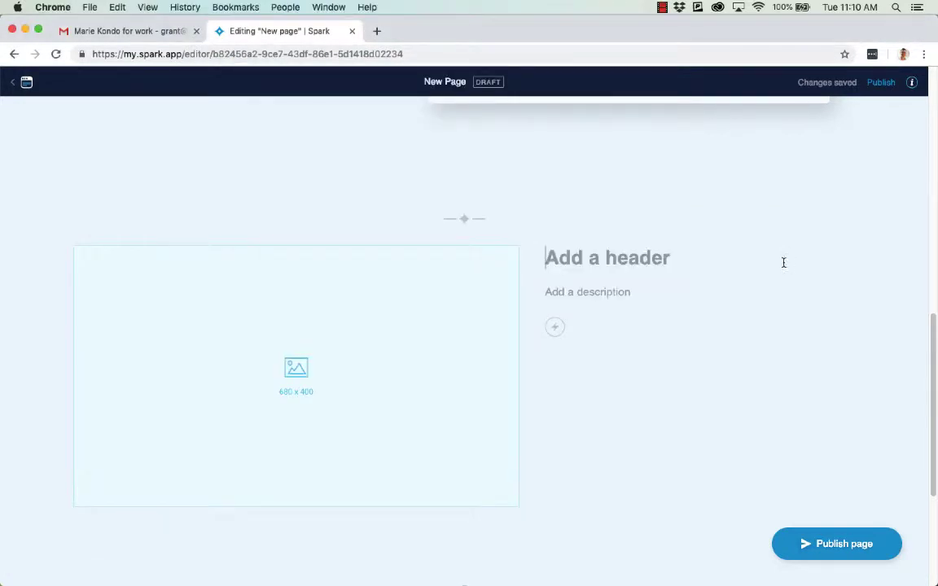
pyautogui.scroll(5, 592, 344)
pyautogui.scroll(-5, 596, 346)
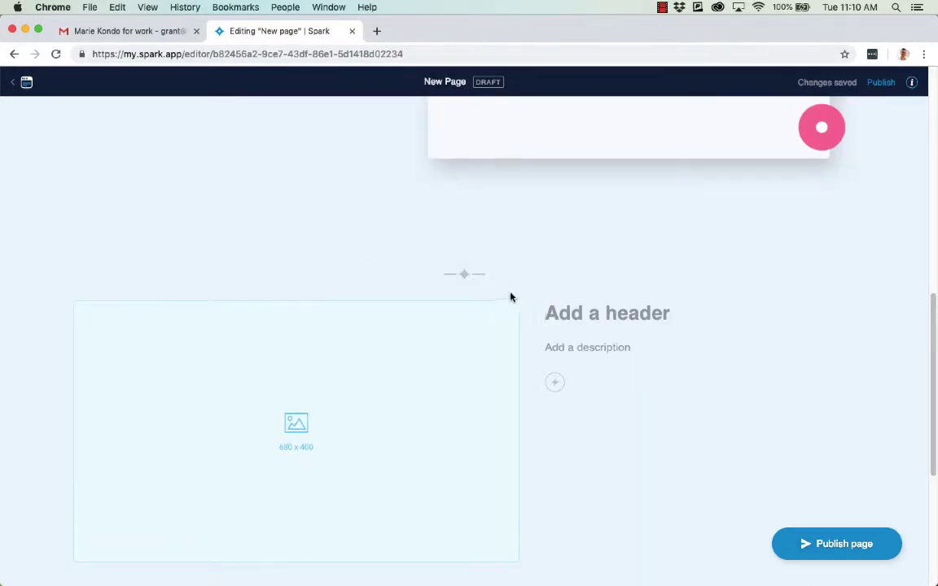
pyautogui.scroll(-1, 505, 285)
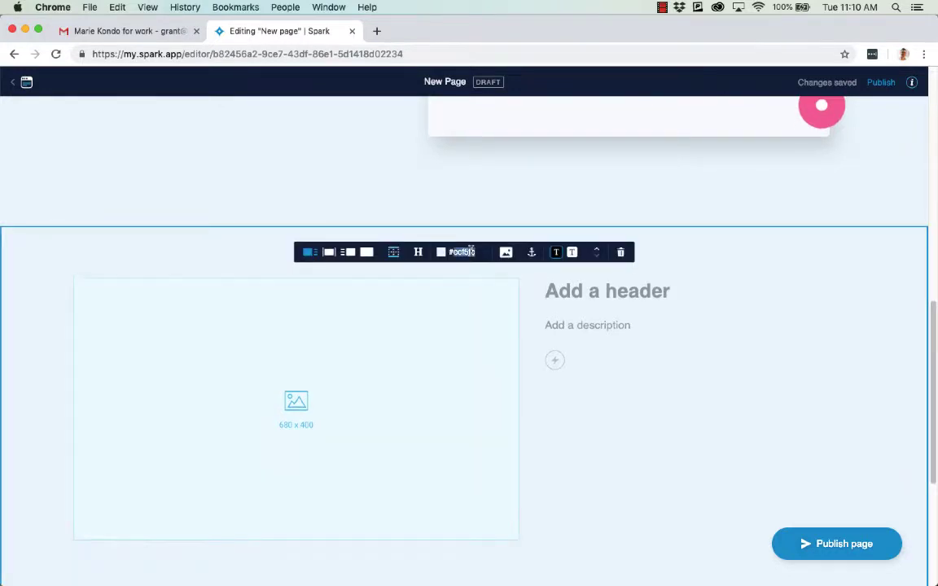
pyautogui.write('#ffffff')
pyautogui.press('Return')
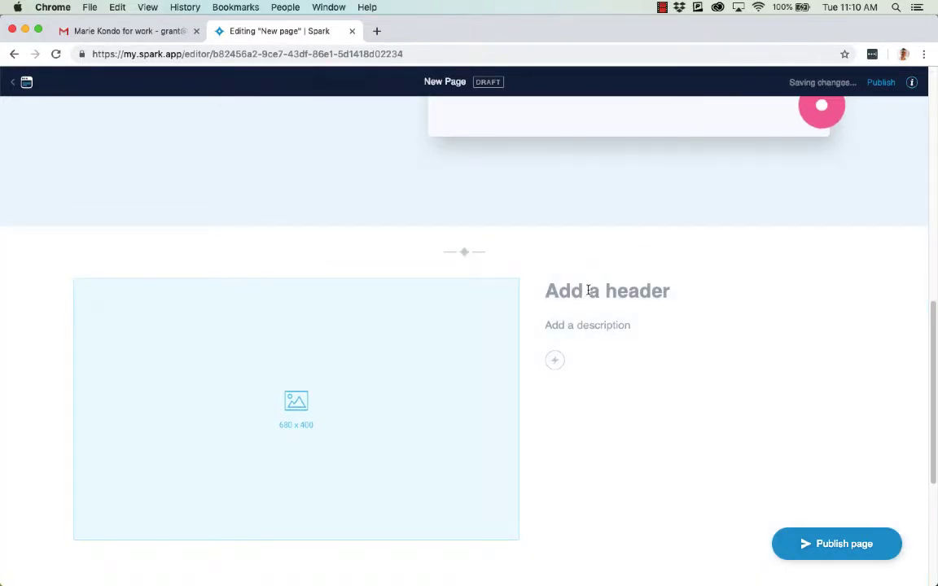
# - Fill the new media section's header with "Working with Sections" from the Tutorial #01 notes in Sublime Text and format it as H1
pyautogui.press('super+Tab')
pyautogui.click(333, 293)
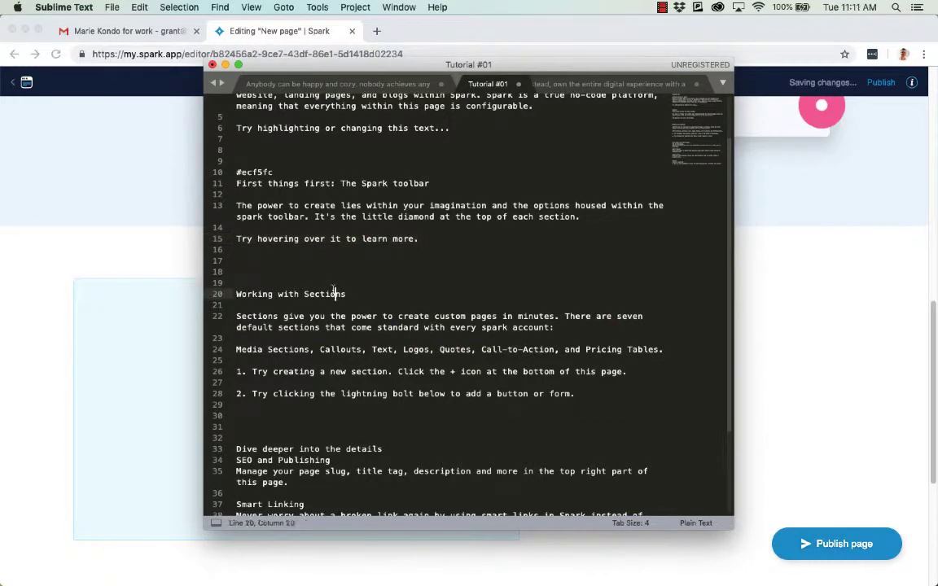
pyautogui.doubleClick(315, 295)
pyautogui.tripleClick(315, 295)
pyautogui.press('super+c')
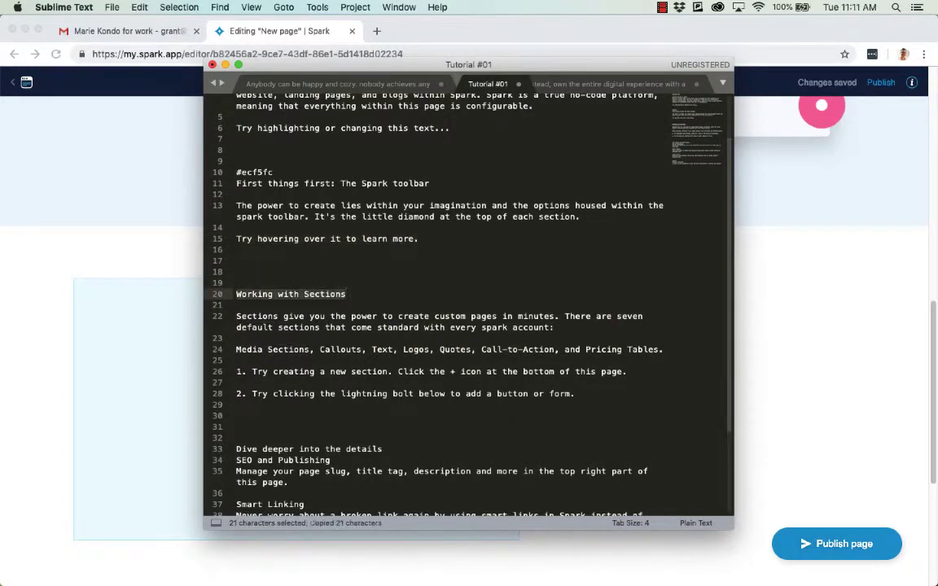
pyautogui.press('super+Tab')
pyautogui.click(620, 290)
pyautogui.press('super+v')
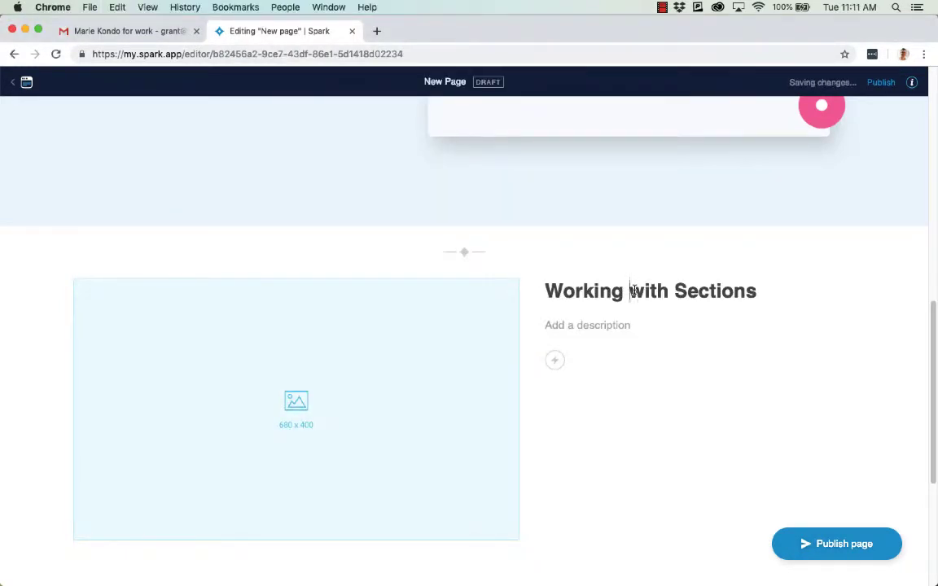
pyautogui.tripleClick(632, 291)
pyautogui.click(640, 264)
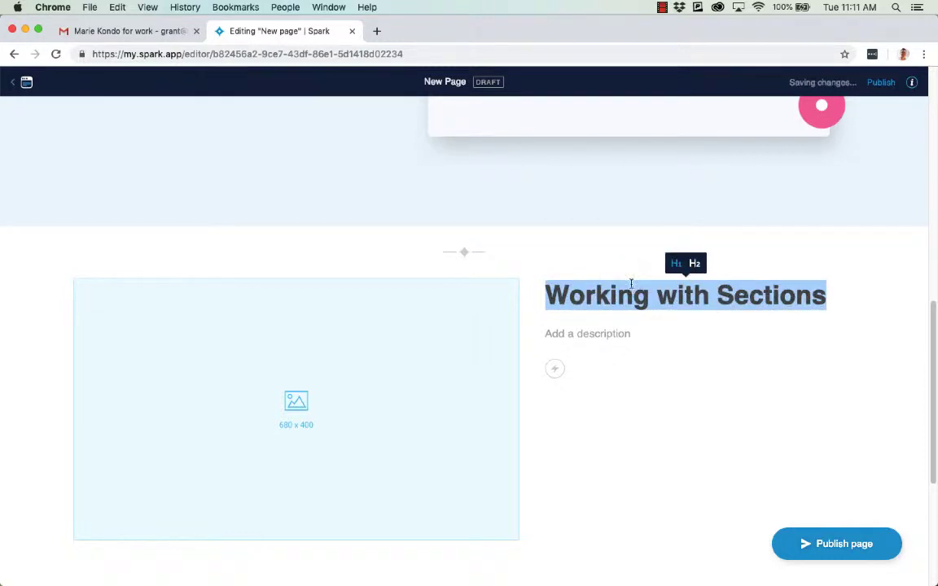
# - Copy the notes' text from "Sections give you the power" through point 2 into the Working with Sections description
pyautogui.press('super+Tab')
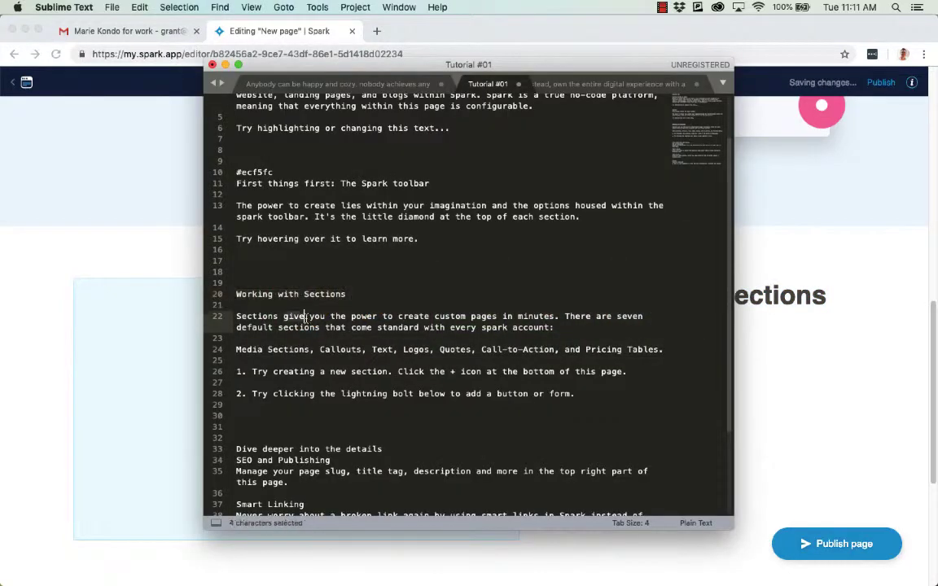
pyautogui.tripleClick(273, 331)
pyautogui.click(273, 330)
pyautogui.moveTo(236, 316); pyautogui.dragTo(587, 392)
pyautogui.press('super+c')
pyautogui.press('super+Tab')
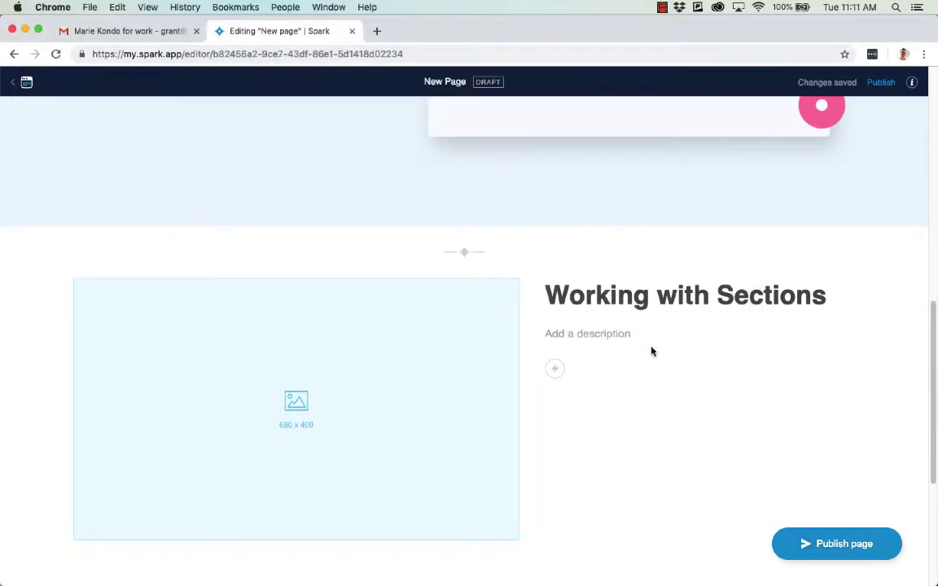
pyautogui.click(603, 334)
pyautogui.press('super+v')
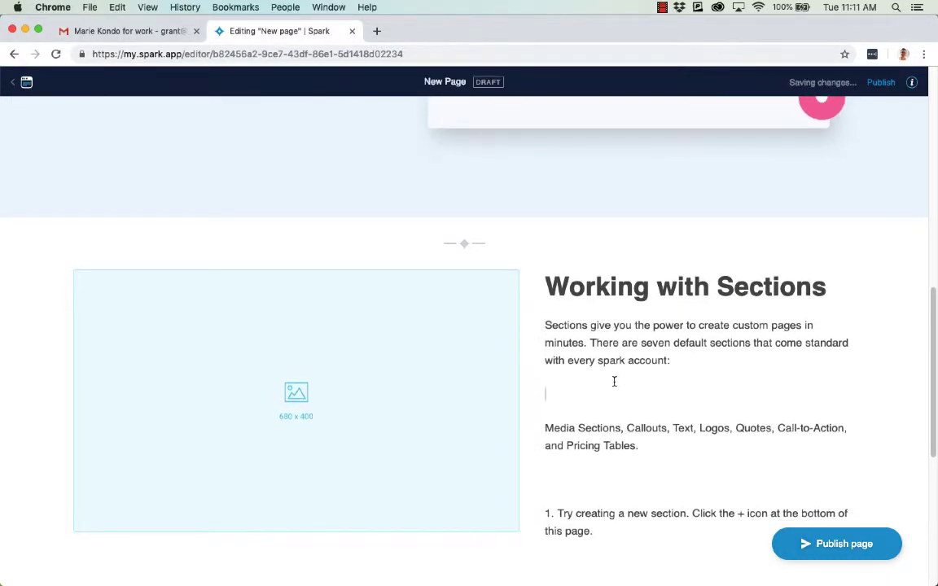
# - Remove the extra blank lines between the paragraphs of the Working with Sections description
pyautogui.click(613, 381)
pyautogui.press('BackSpace')
pyautogui.click(545, 445)
pyautogui.press('BackSpace')
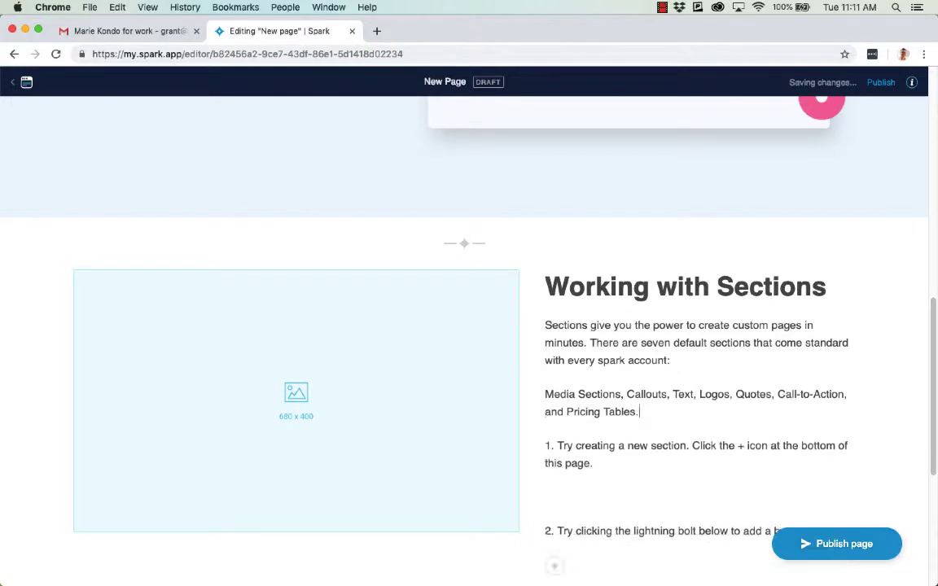
pyautogui.click(544, 497)
pyautogui.press('BackSpace')
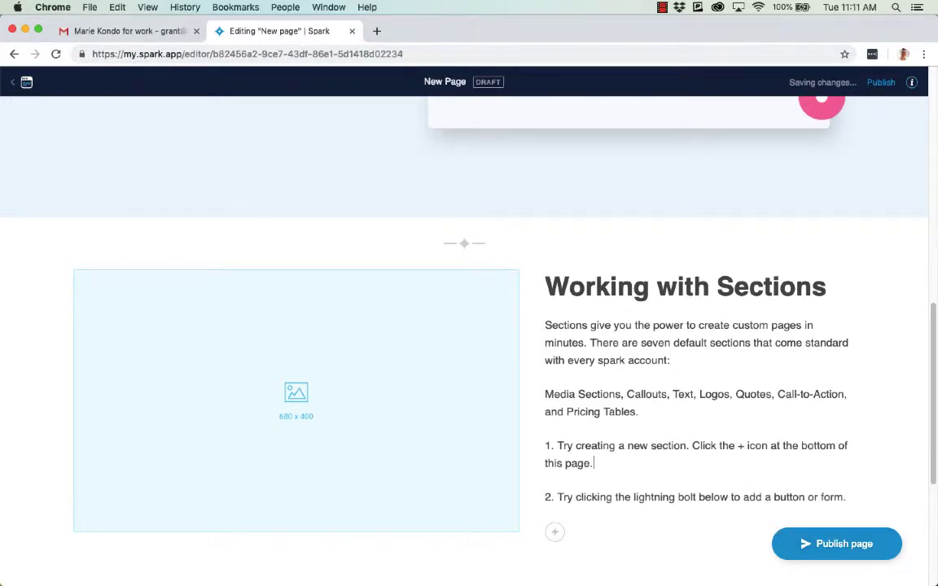
# - Switch the Working with Sections section to the layout with text on the left and media on the right
pyautogui.scroll(5, 605, 334)
pyautogui.scroll(-4, 602, 331)
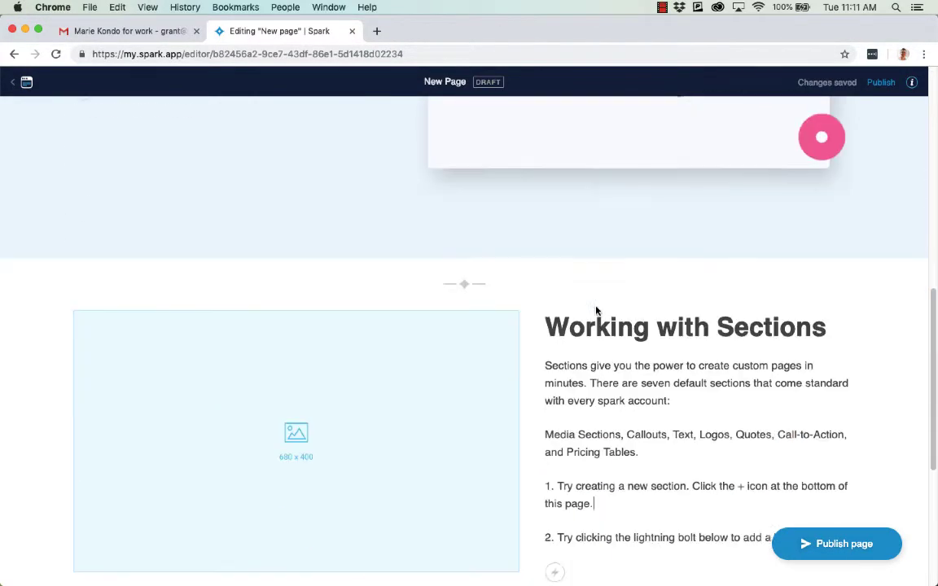
pyautogui.scroll(-1, 596, 310)
pyautogui.moveTo(488, 263)
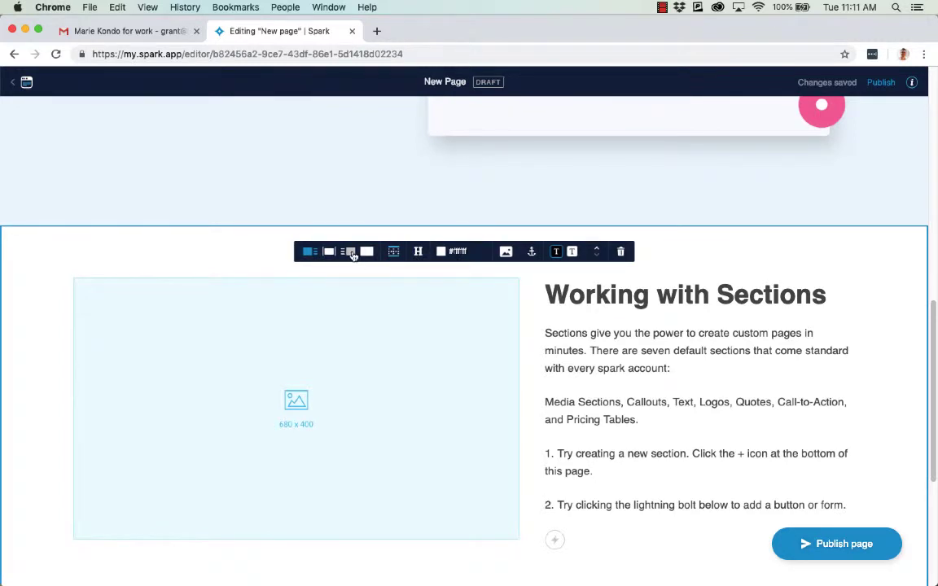
pyautogui.click(350, 252)
# - Make the two numbered "Try" instructions in the Working with Sections description bold
pyautogui.scroll(-4, 191, 329)
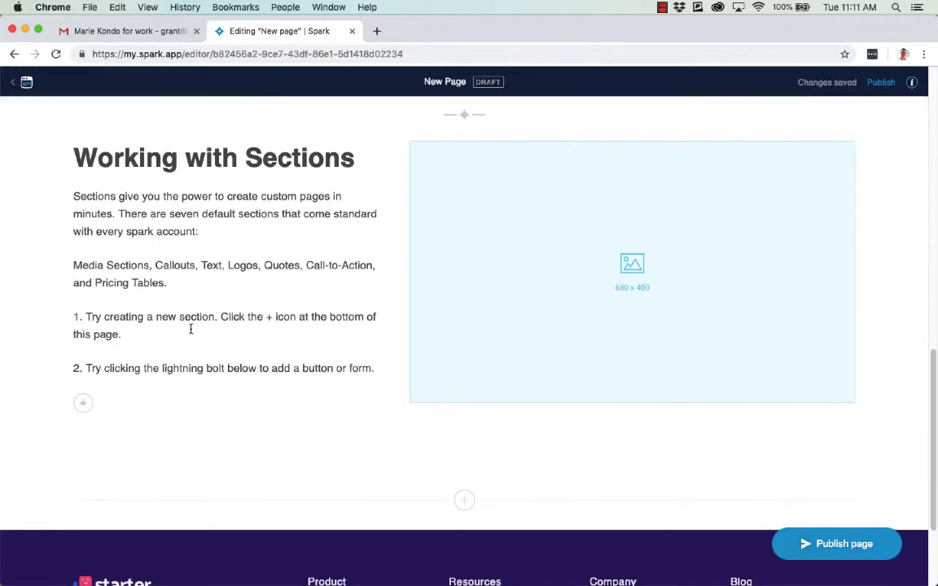
pyautogui.moveTo(373, 368); pyautogui.dragTo(72, 318)
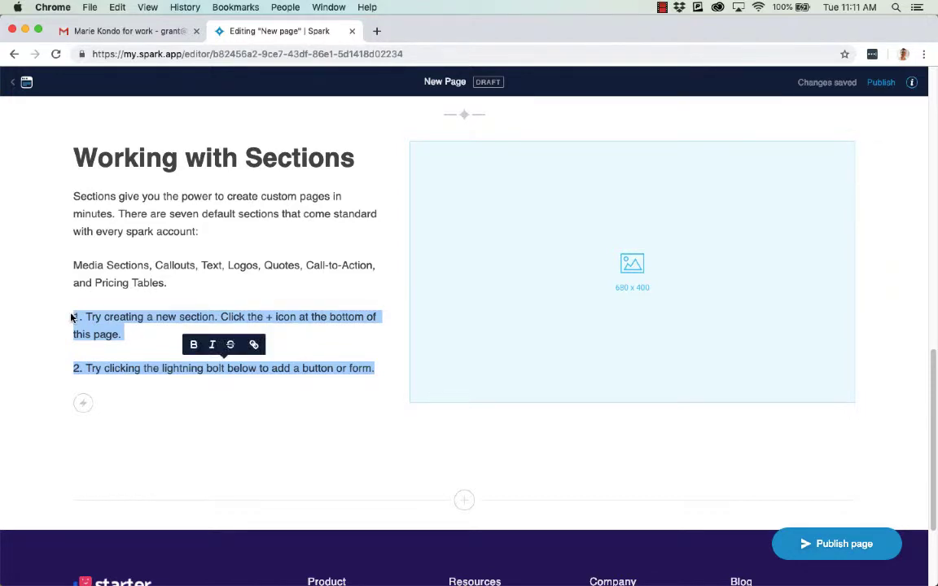
pyautogui.press('super+b')
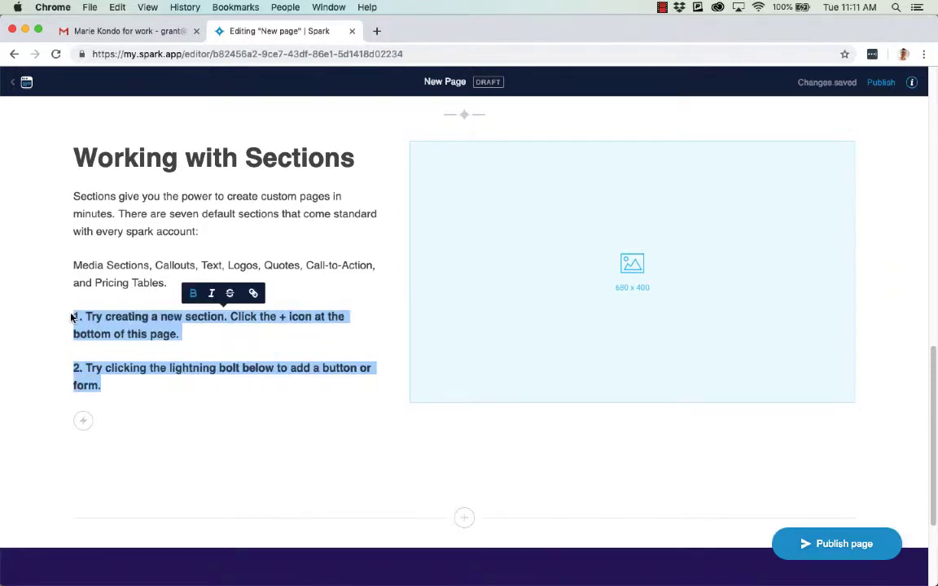
pyautogui.click(188, 335)
# - Fill the section's image placeholder with animated.gif from the media library, using the alt text "Editing on Spark"
pyautogui.click(512, 272)
pyautogui.scroll(-1, 746, 260)
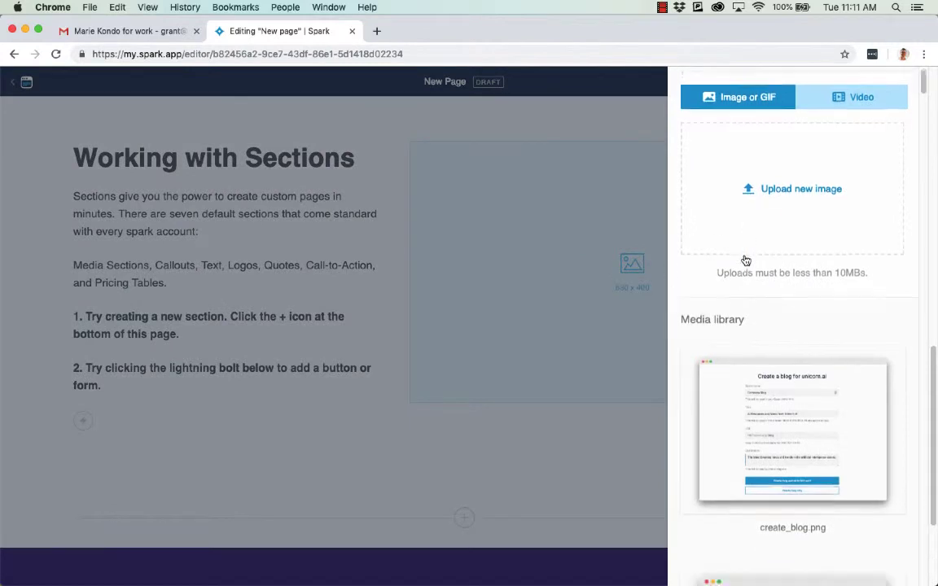
pyautogui.scroll(-10, 746, 260)
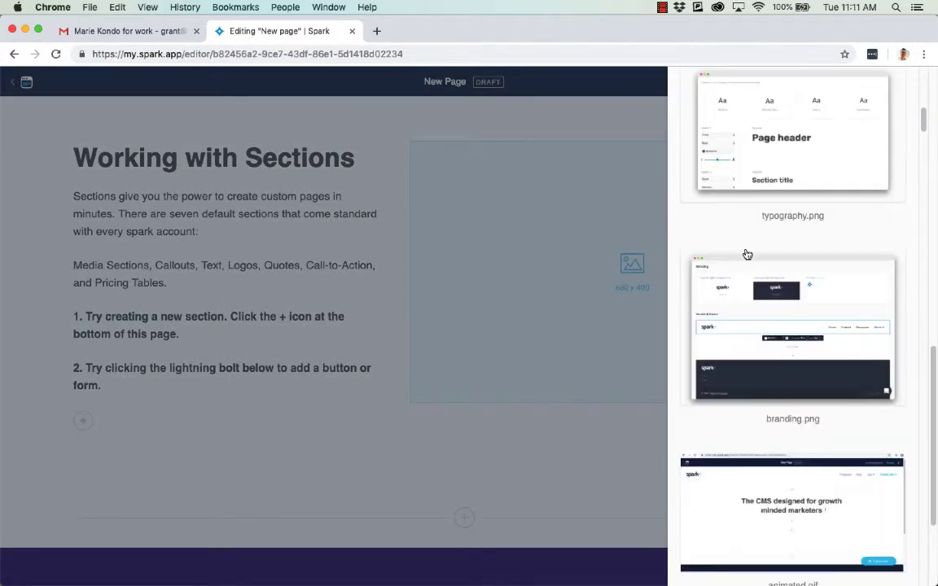
pyautogui.scroll(-3, 748, 255)
pyautogui.scroll(-8, 795, 230)
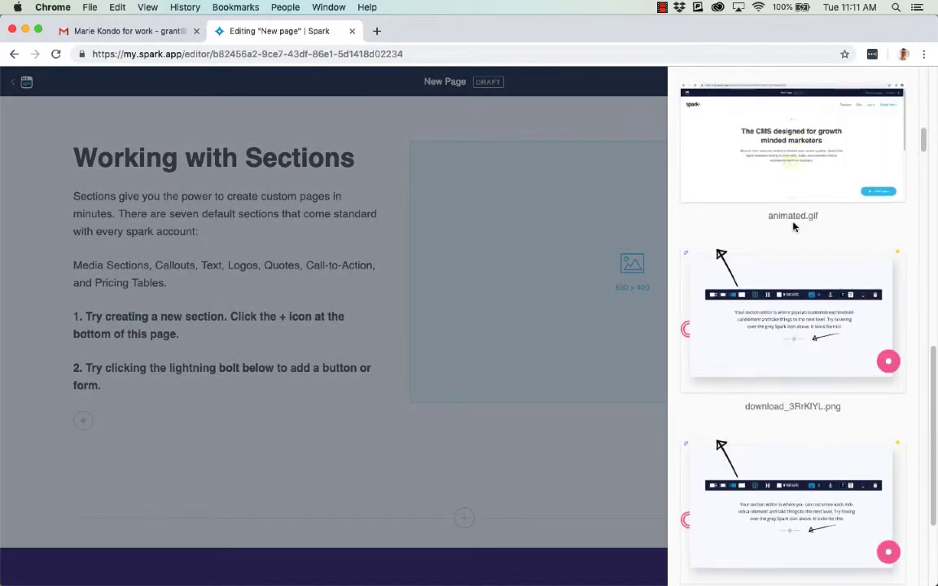
pyautogui.scroll(3, 795, 230)
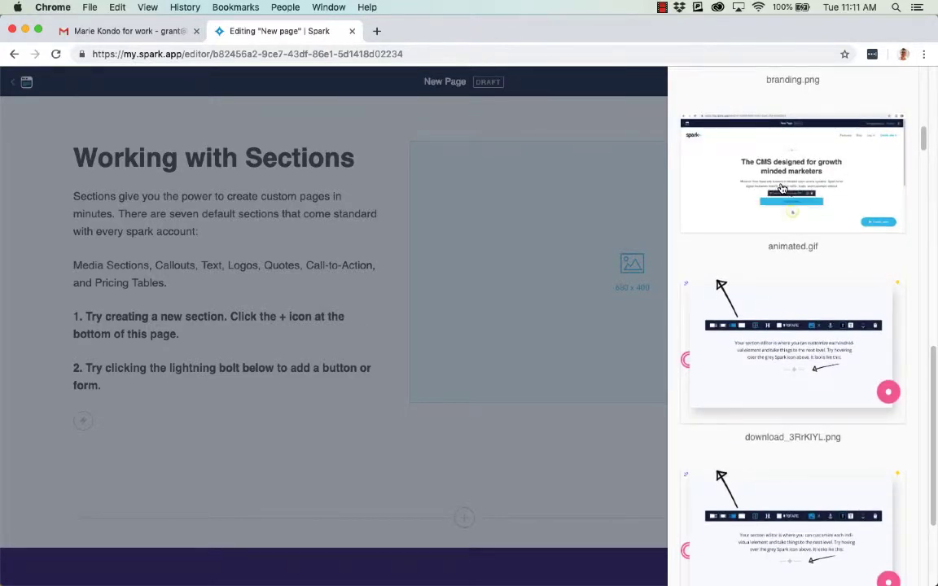
pyautogui.click(784, 183)
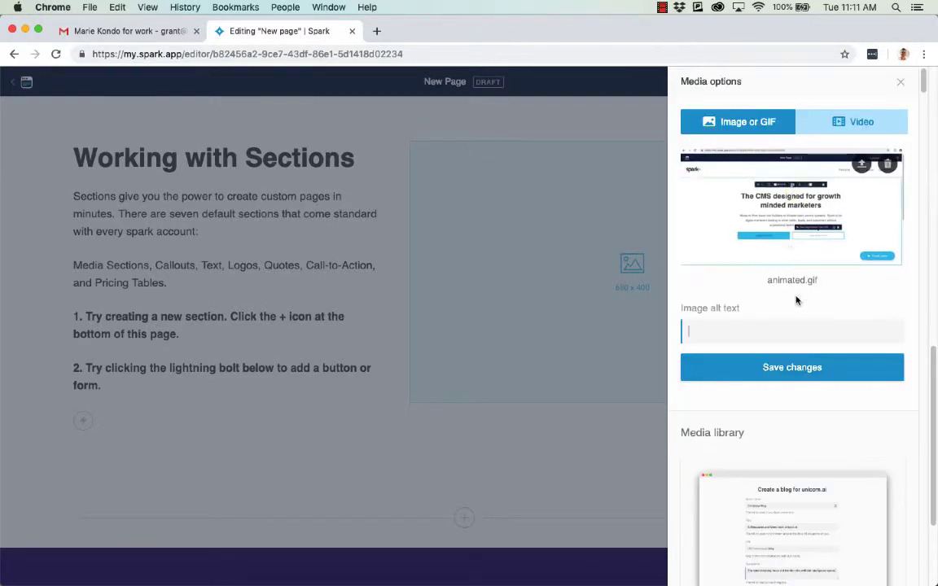
pyautogui.write('Editing on Spark')
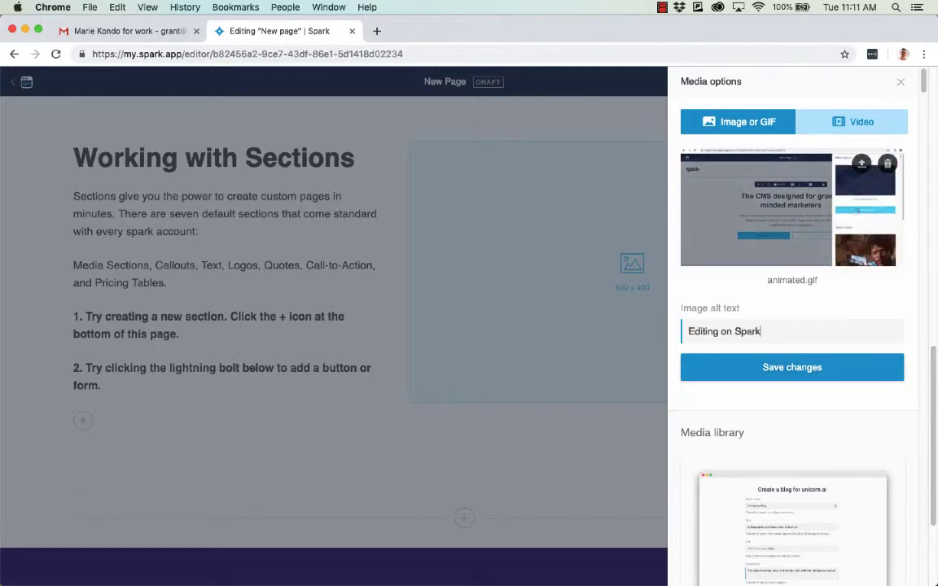
pyautogui.click(833, 368)
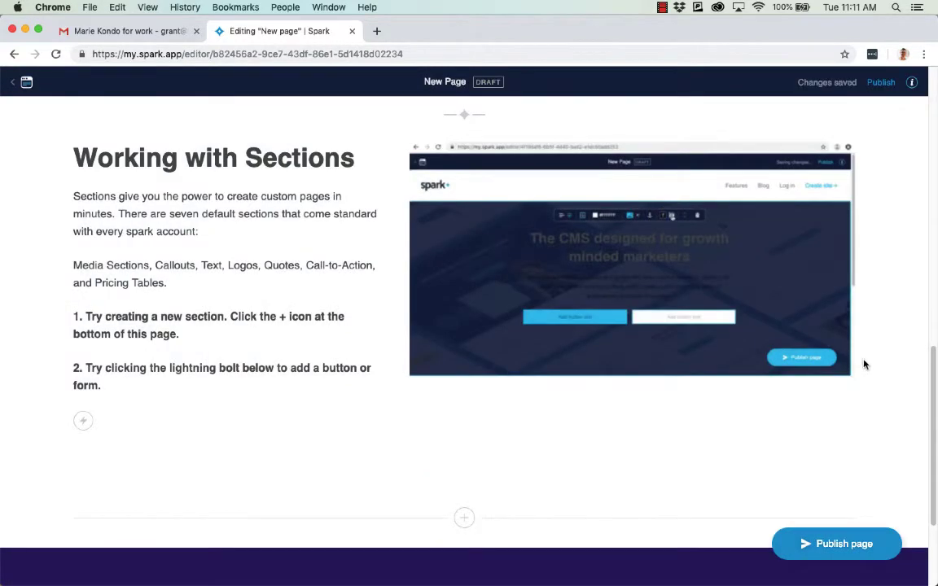
# - Add a Callouts section below the Working with Sections section
pyautogui.scroll(1, 868, 320)
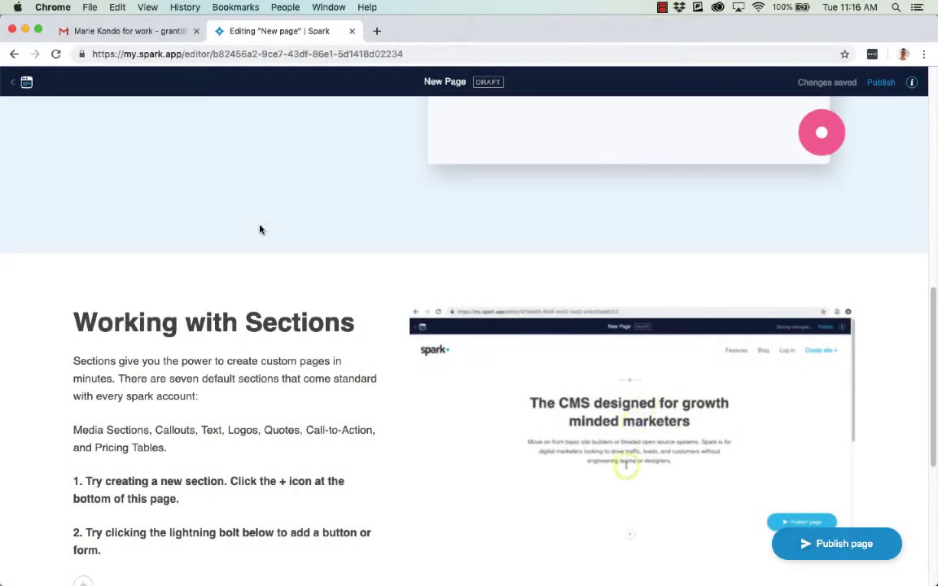
pyautogui.scroll(-1, 261, 230)
pyautogui.scroll(-5, 259, 227)
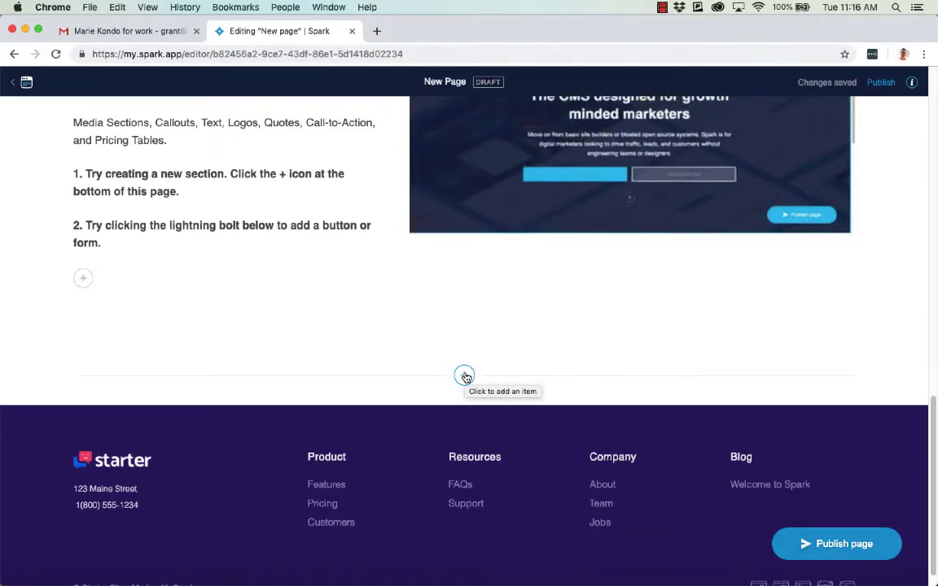
pyautogui.click(464, 376)
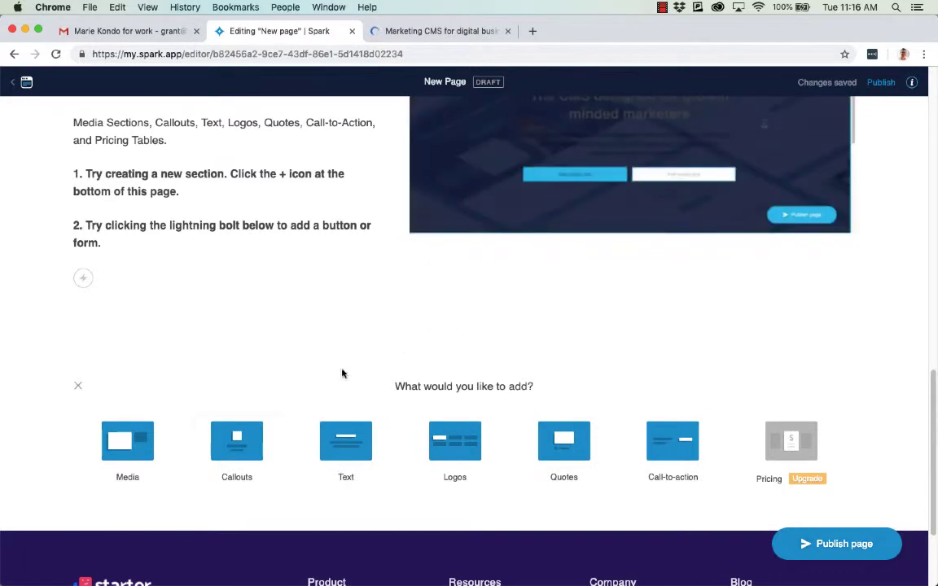
pyautogui.click(236, 440)
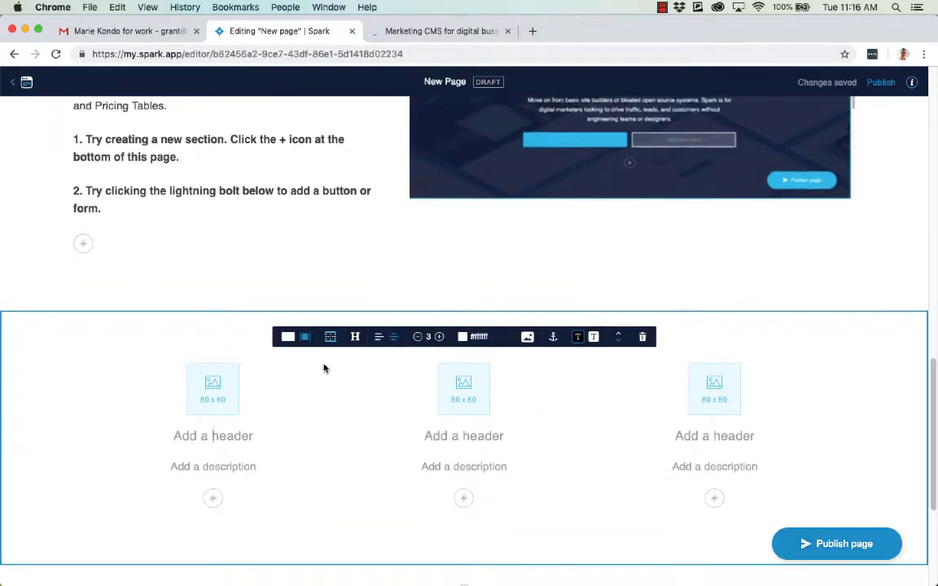
# - Enable the Callouts section's header and fill it with "Dive deeper into the details" from the notes
pyautogui.click(331, 366)
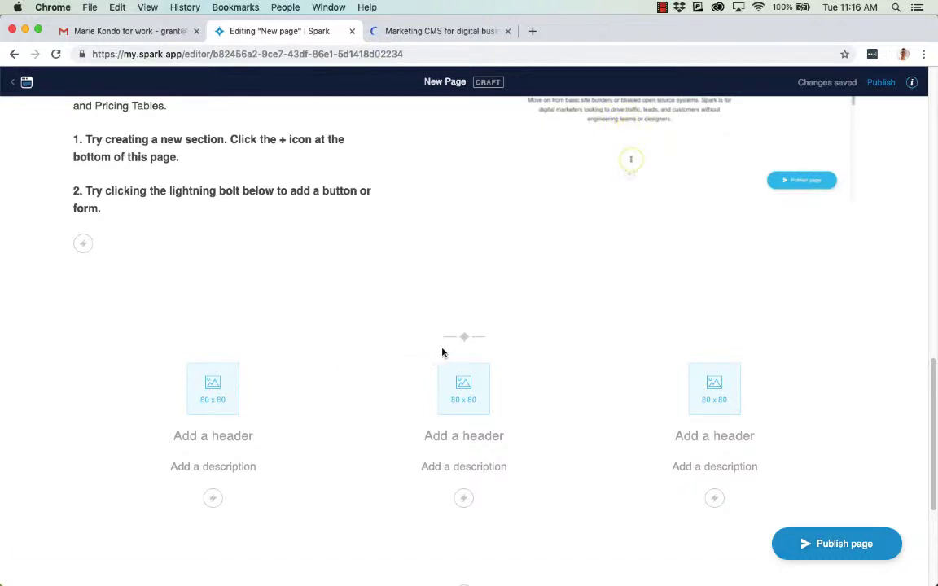
pyautogui.click(465, 337)
pyautogui.click(355, 335)
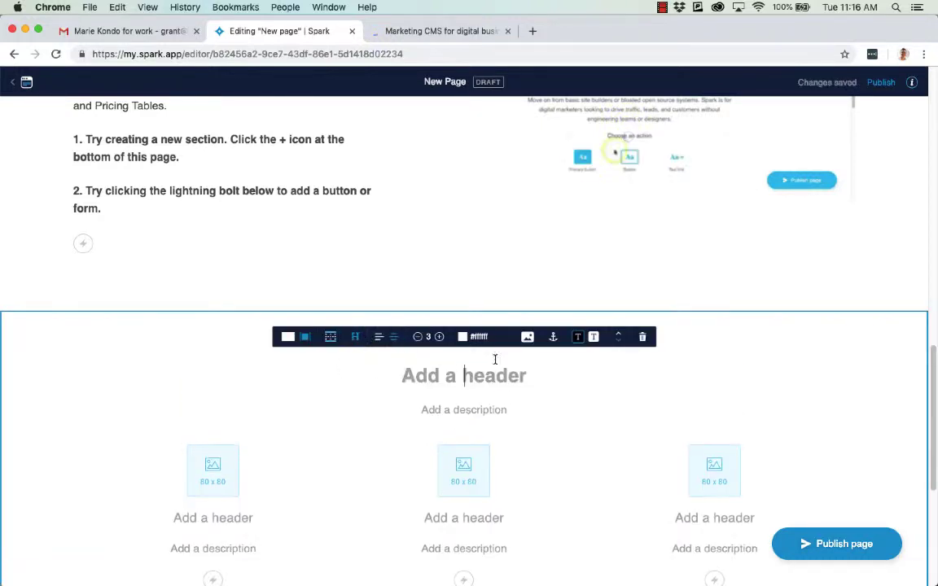
pyautogui.press('super+Tab')
pyautogui.press('super+Tab')
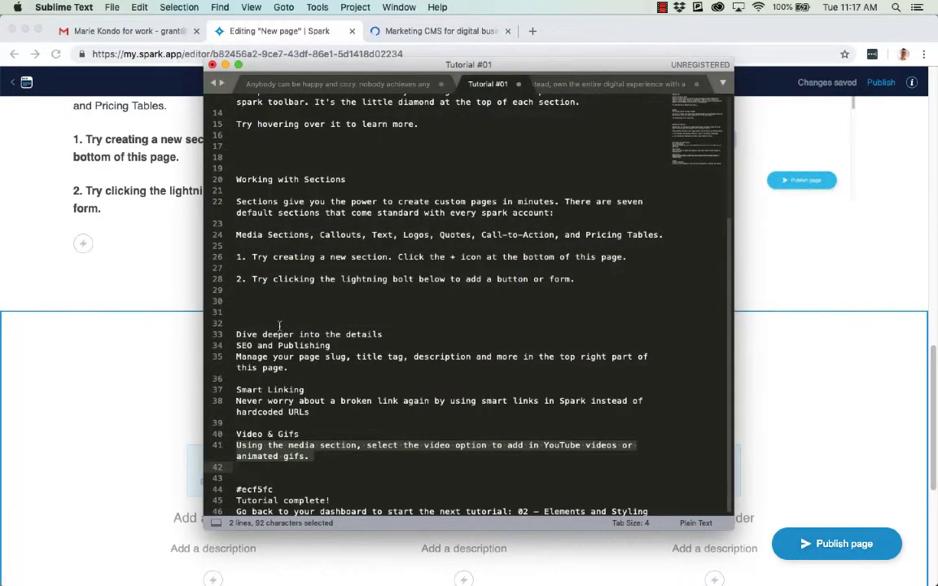
pyautogui.tripleClick(294, 330)
pyautogui.press('super+c')
pyautogui.press('super+Tab')
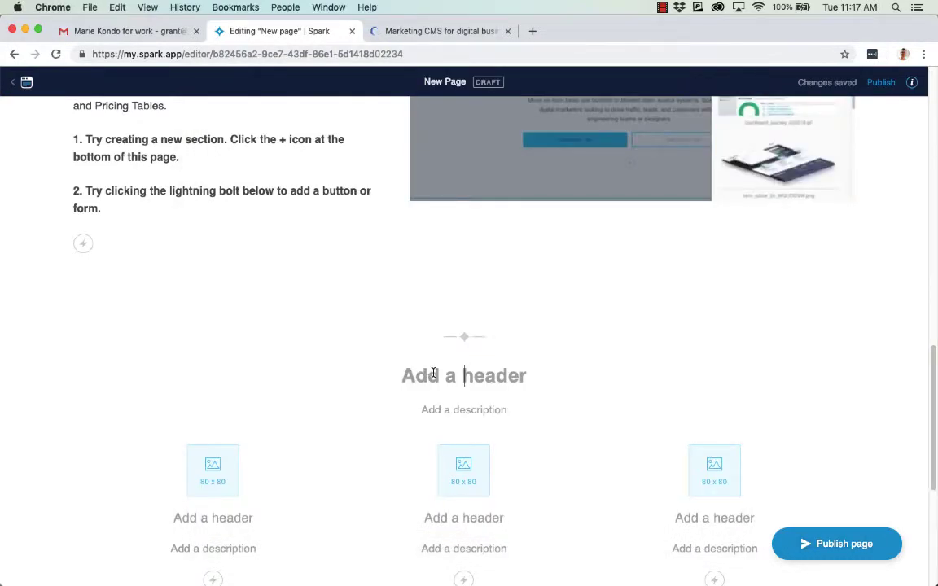
pyautogui.press('super+v')
# - Try the H1 style on the "Dive deeper into the details" header and return it to H2
pyautogui.scroll(-3, 481, 366)
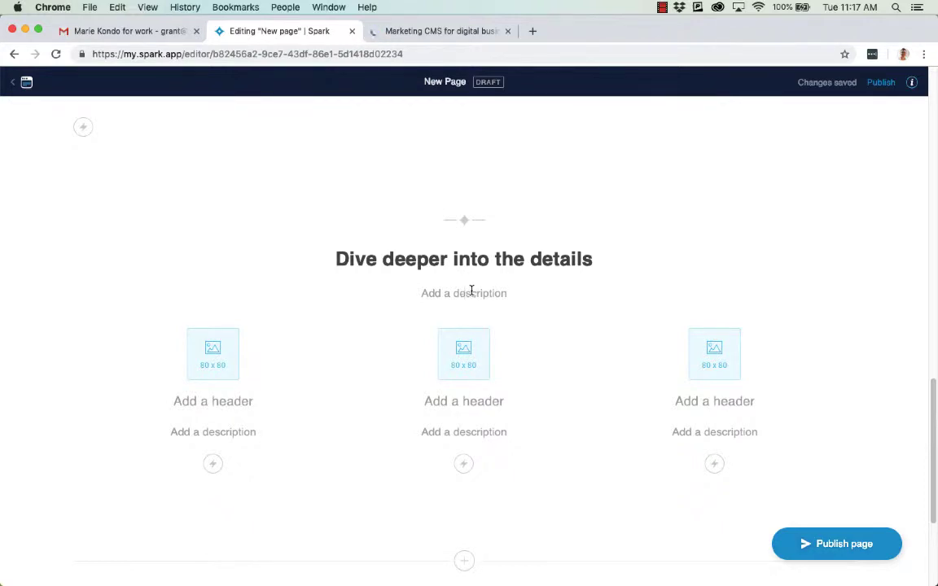
pyautogui.tripleClick(427, 261)
pyautogui.click(478, 262)
pyautogui.tripleClick(425, 252)
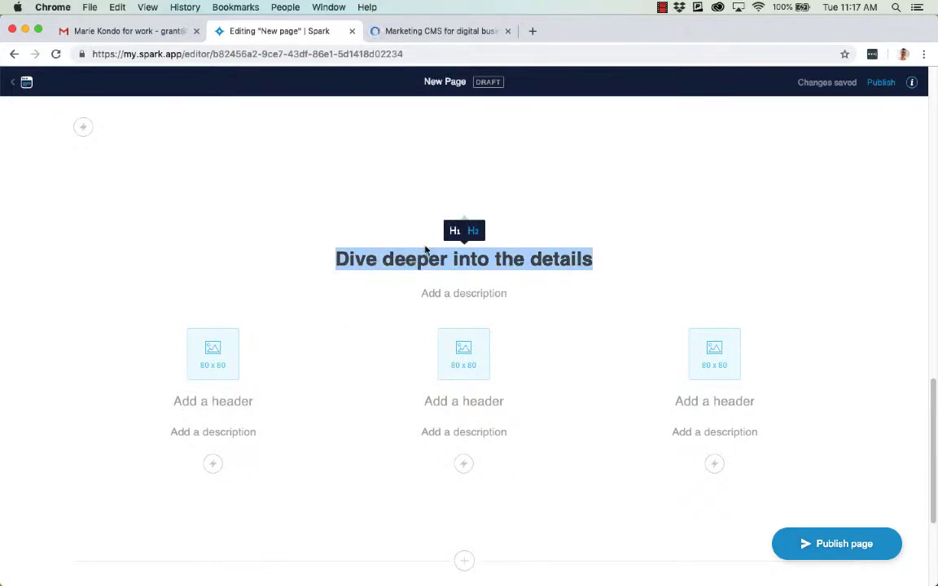
pyautogui.click(455, 232)
pyautogui.click(472, 234)
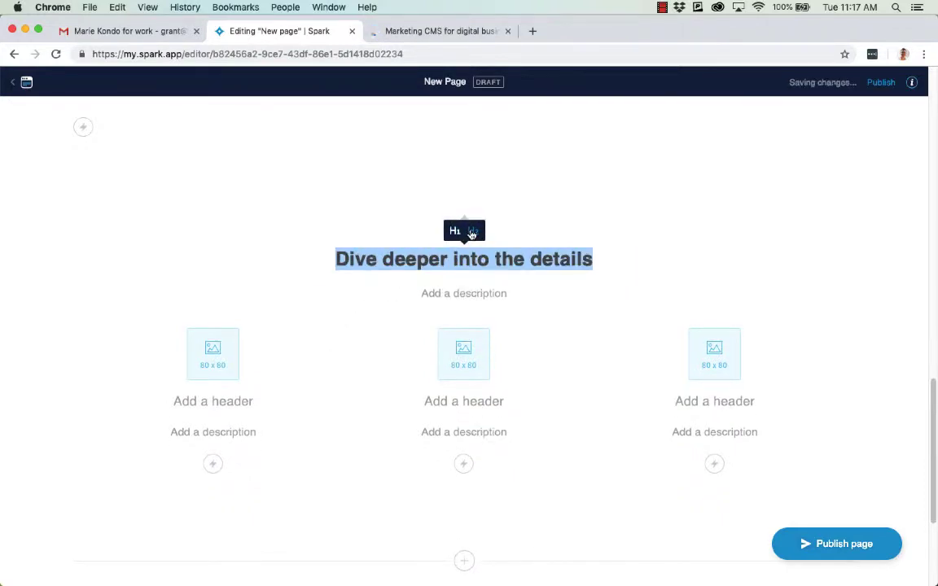
pyautogui.click(367, 359)
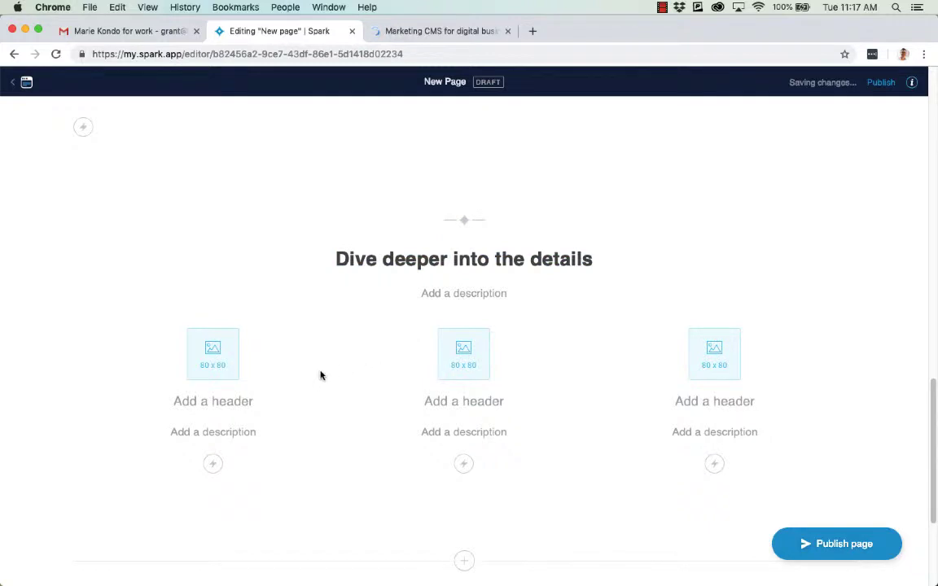
# - Fill the first callout with the "SEO and Publishing" header and its page slug and title tag description from the notes
pyautogui.press('super+Tab')
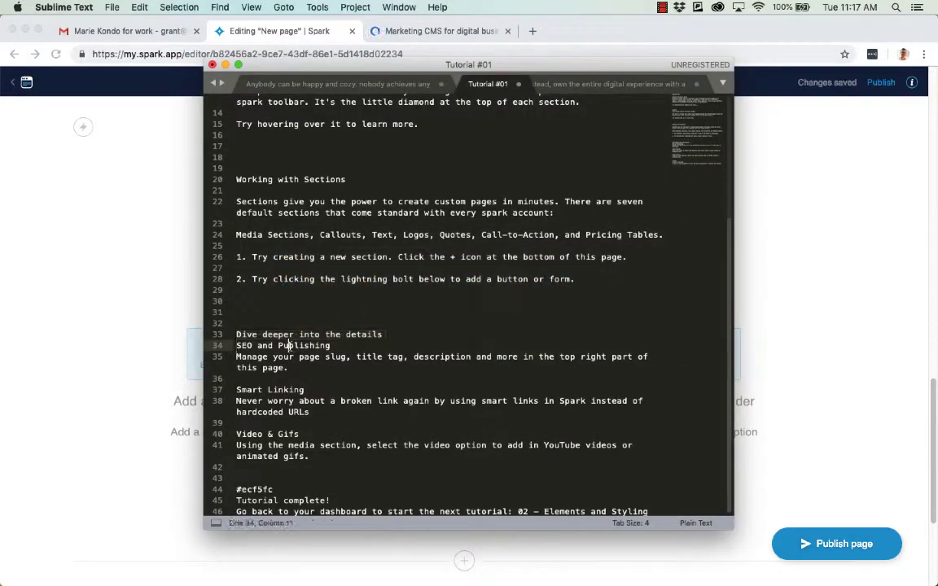
pyautogui.tripleClick(289, 345)
pyautogui.press('super+c')
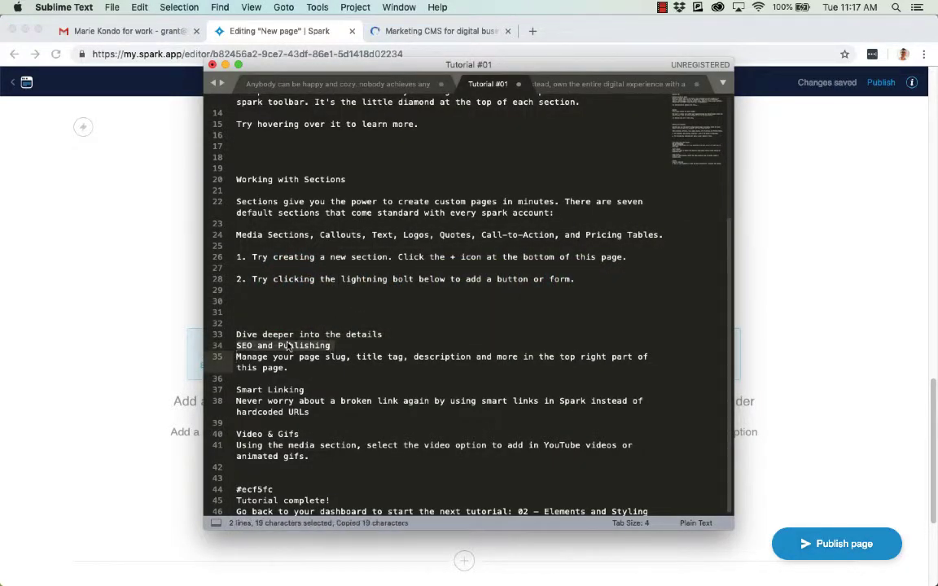
pyautogui.press('super+Tab')
pyautogui.press('super+v')
pyautogui.press('super+Tab')
pyautogui.tripleClick(314, 358)
pyautogui.press('super+c')
pyautogui.press('super+Tab')
pyautogui.click(228, 429)
pyautogui.press('super+v')
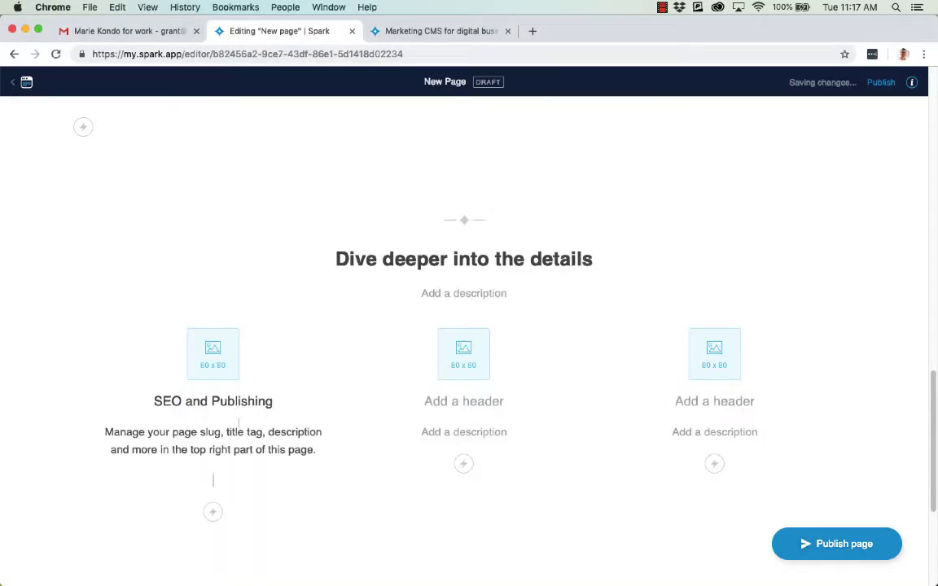
# - Fill the second callout with the "Smart Linking" header and its broken-link description from the notes
pyautogui.press('super+Tab')
pyautogui.tripleClick(277, 393)
pyautogui.press('super+c')
pyautogui.press('super+Tab')
pyautogui.click(442, 403)
pyautogui.press('super+v')
pyautogui.press('super+Tab')
pyautogui.tripleClick(302, 398)
pyautogui.press('super+c')
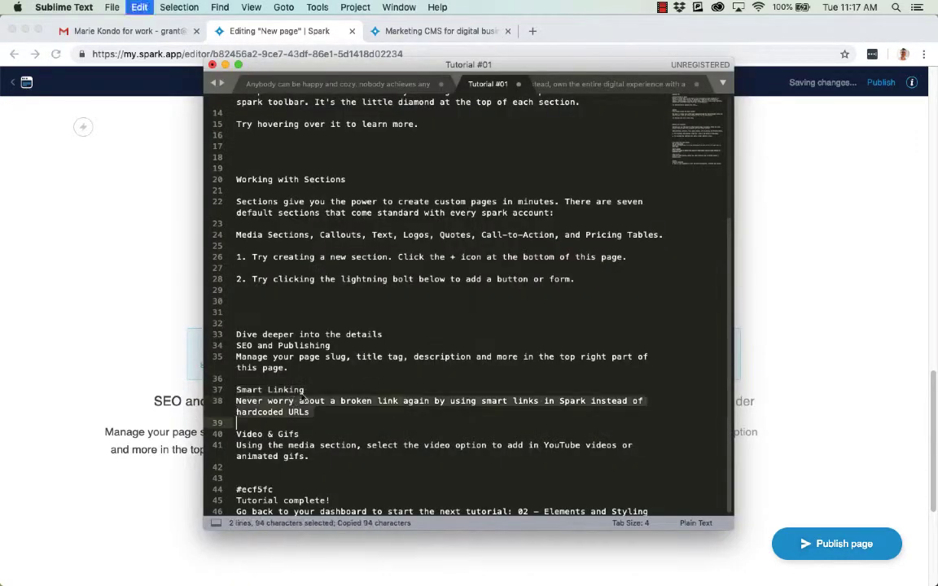
pyautogui.press('super+Tab')
pyautogui.press('super+v')
# - Fill the third callout with the "Video & Gifs" header and its media section description from the notes
pyautogui.press('super+Tab')
pyautogui.tripleClick(289, 434)
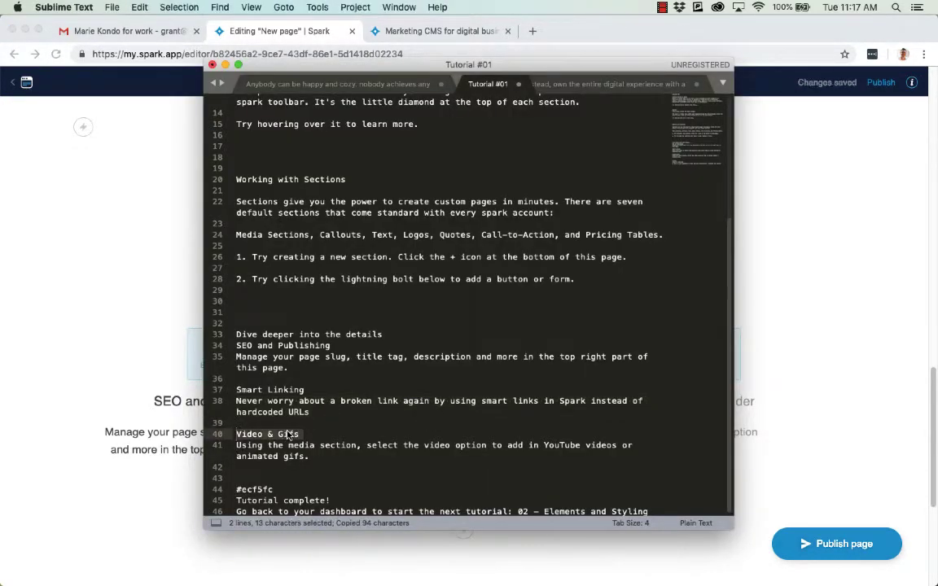
pyautogui.press('super+c')
pyautogui.press('super+Tab')
pyautogui.click(719, 404)
pyautogui.press('super+v')
pyautogui.press('super+Tab')
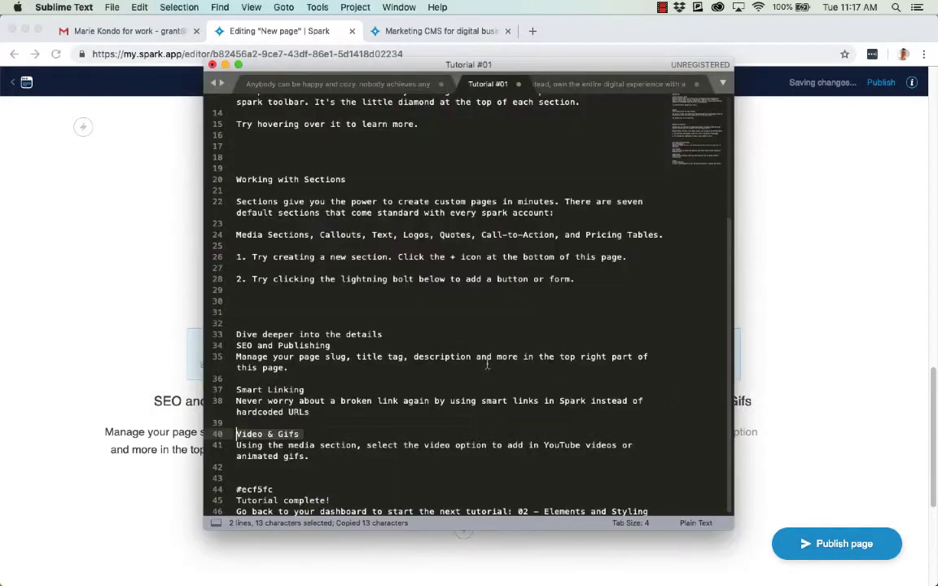
pyautogui.tripleClick(285, 447)
pyautogui.press('super+c')
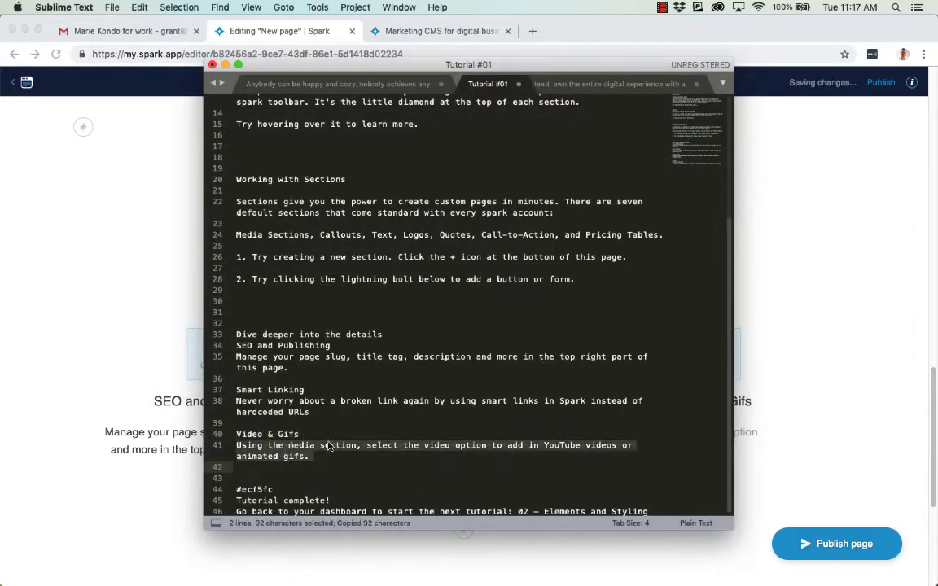
pyautogui.press('super+Tab')
pyautogui.click(696, 431)
pyautogui.press('super+v')
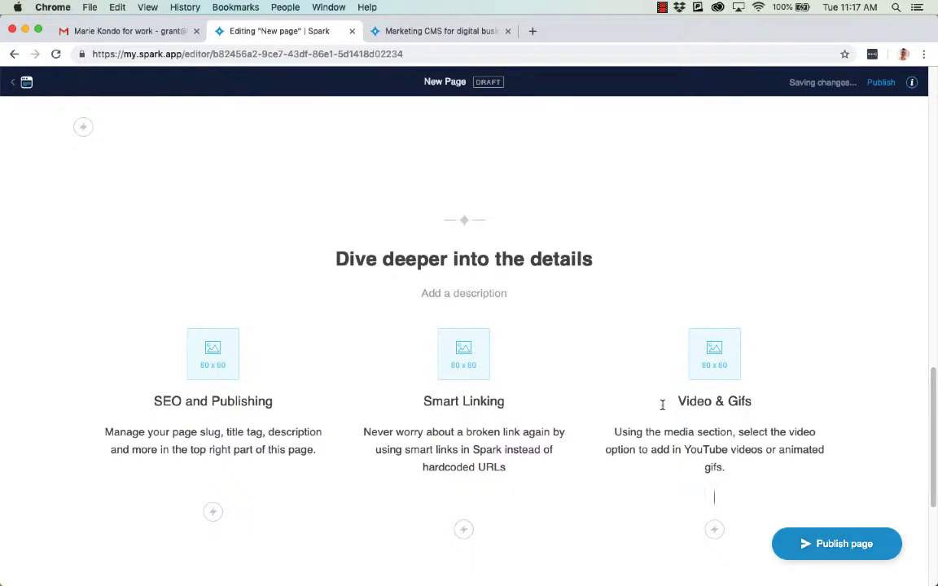
# - Remove the trailing blank lines below the three callout descriptions
pyautogui.click(725, 468)
pyautogui.press('BackSpace')
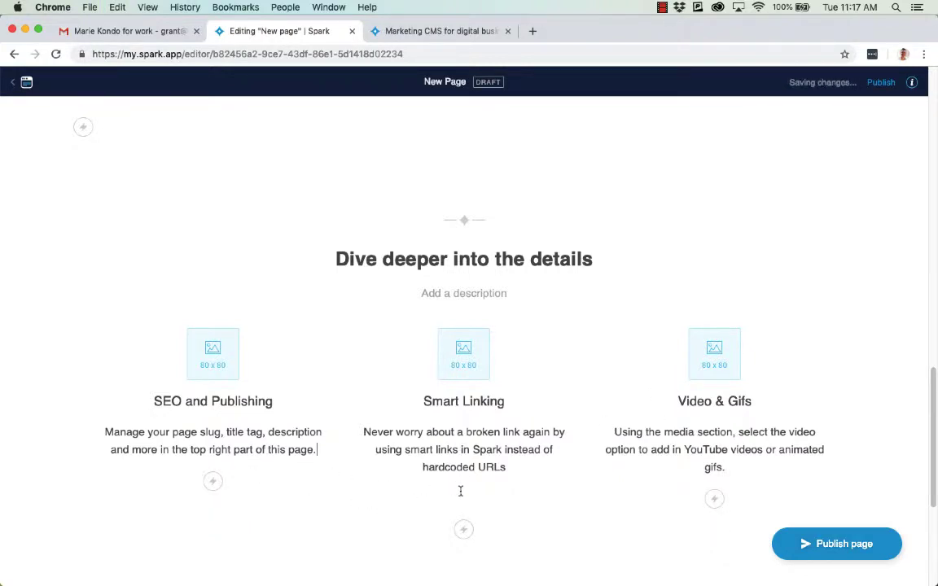
pyautogui.press('BackSpace')
# - Fill the SEO and Publishing callout's image placeholder with the calendar icon icon_features_7_2x.png from the media library
pyautogui.scroll(-3, 507, 489)
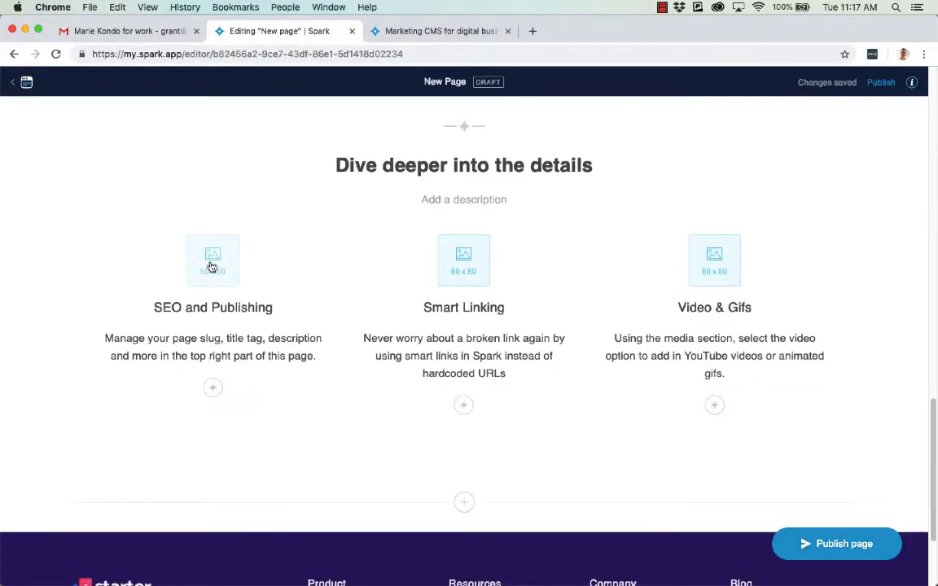
pyautogui.click(212, 267)
pyautogui.scroll(-5, 824, 331)
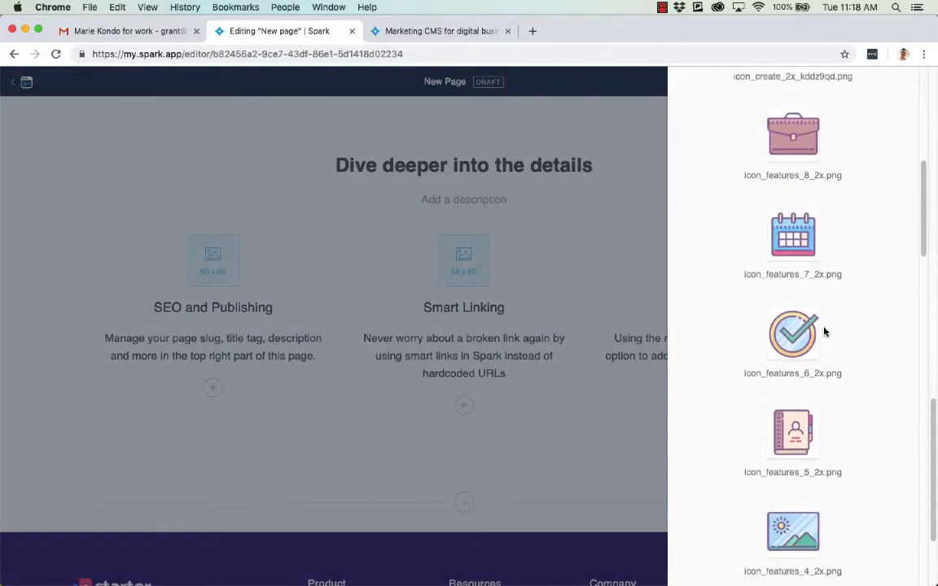
pyautogui.scroll(-2, 824, 331)
pyautogui.click(804, 140)
pyautogui.click(800, 316)
# - Fill the Smart Linking callout's image placeholder with the checkmark icon icon_features_6_2x.png from the media library
pyautogui.click(463, 259)
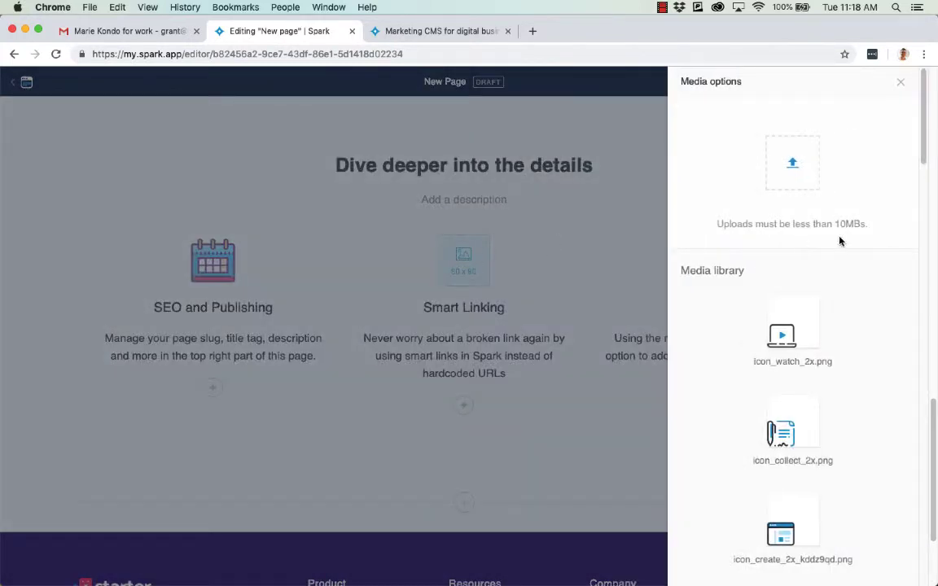
pyautogui.scroll(-5, 824, 245)
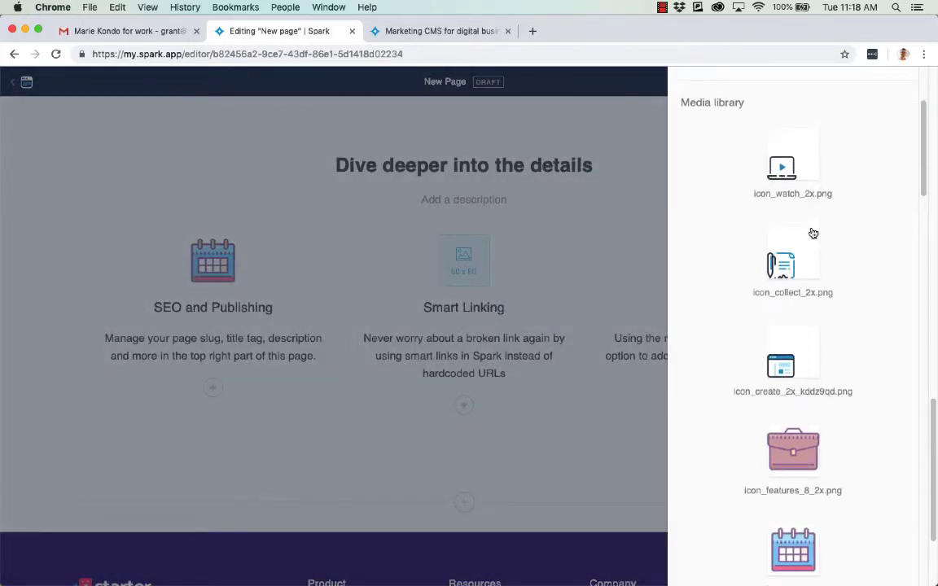
pyautogui.scroll(-5, 806, 232)
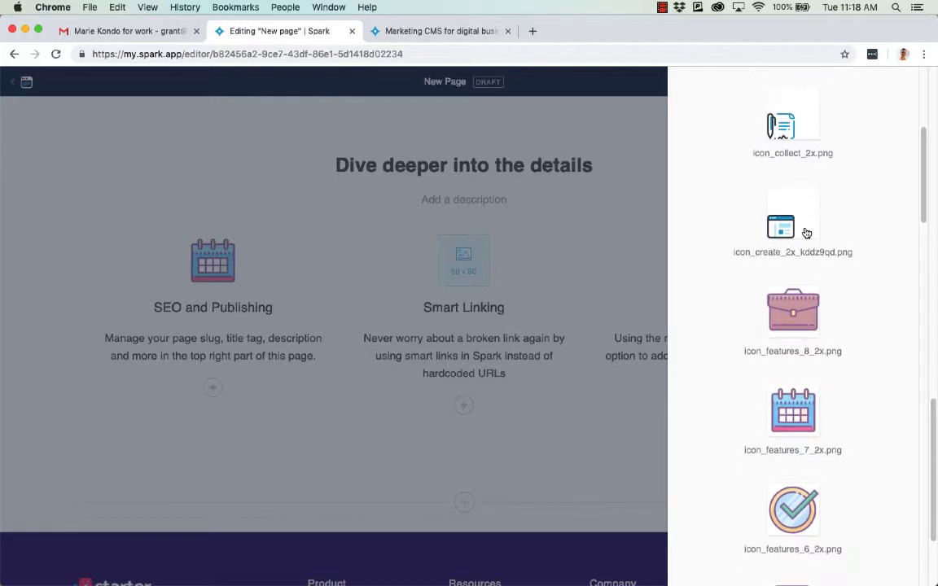
pyautogui.scroll(-9, 804, 232)
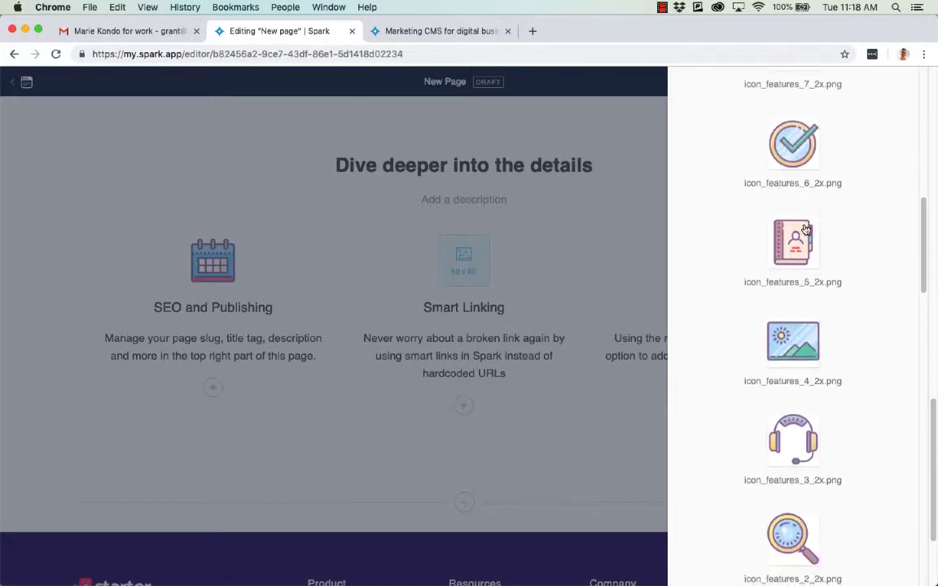
pyautogui.scroll(3, 799, 234)
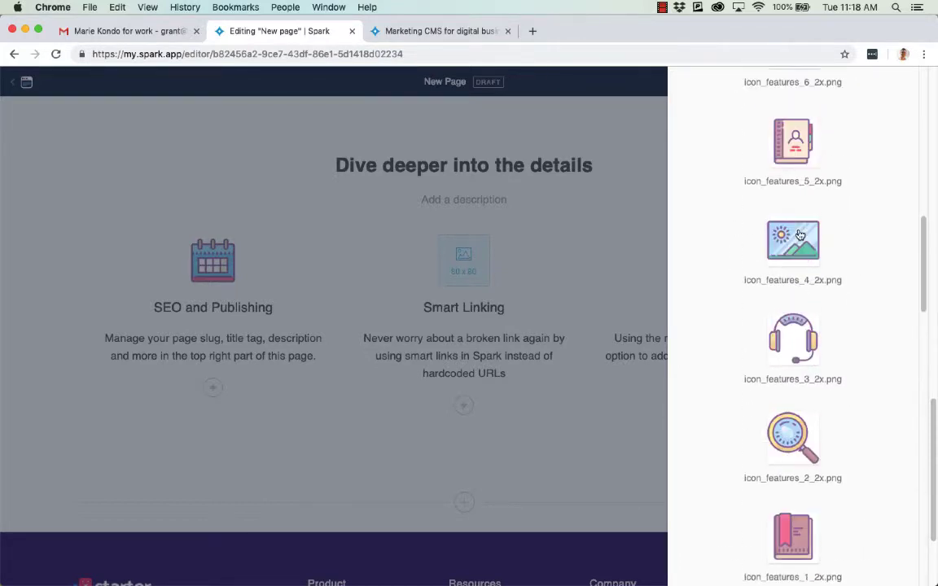
pyautogui.scroll(4, 800, 235)
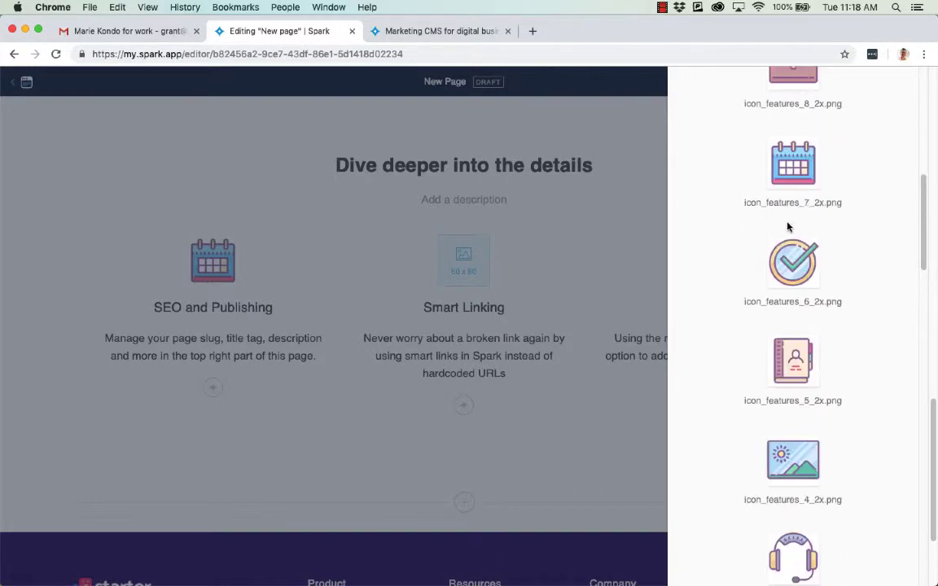
pyautogui.click(787, 258)
pyautogui.click(781, 311)
# - Fill the Video & Gifs callout's image placeholder with the picture icon icon_features_4_2x.png from the media library
pyautogui.click(710, 267)
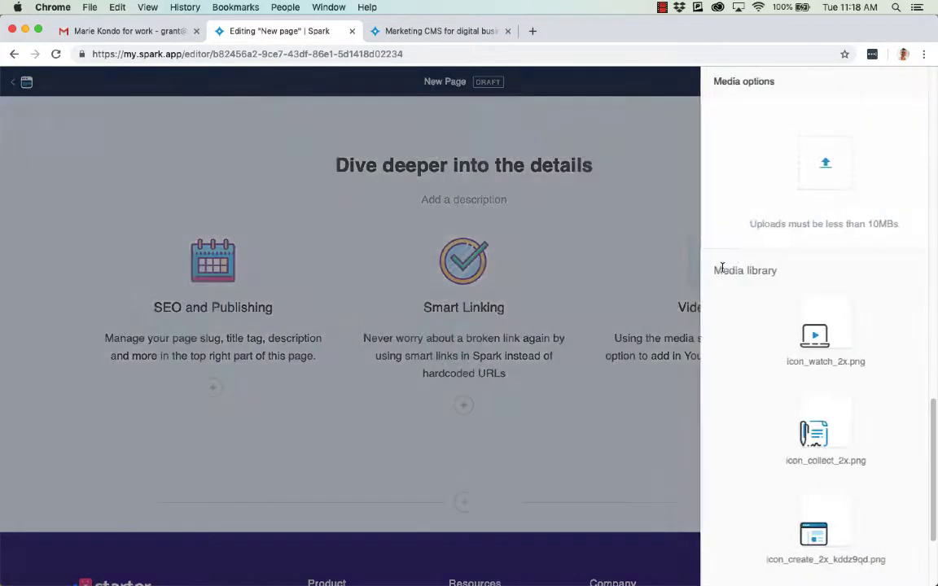
pyautogui.scroll(-1, 786, 280)
pyautogui.scroll(-10, 786, 280)
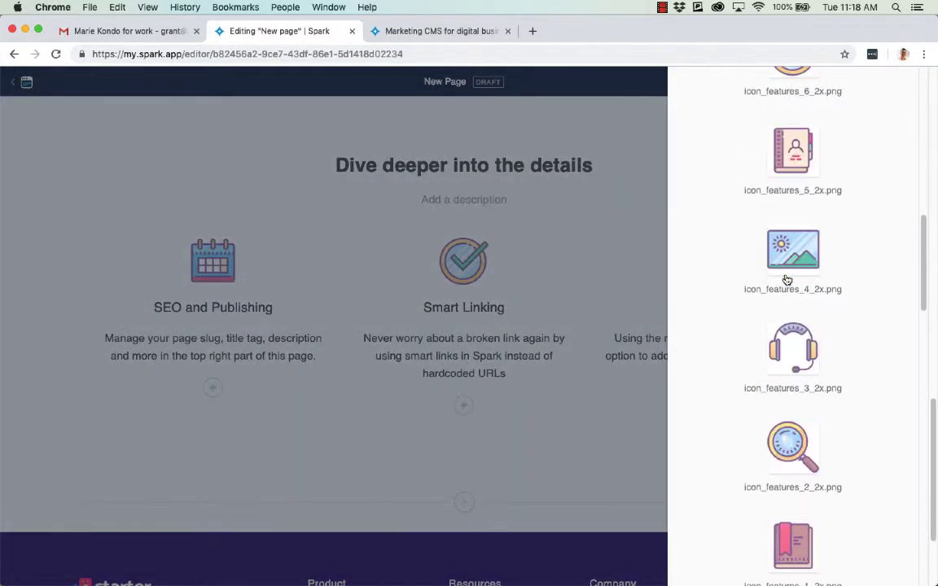
pyautogui.scroll(-1, 787, 280)
pyautogui.scroll(3, 787, 280)
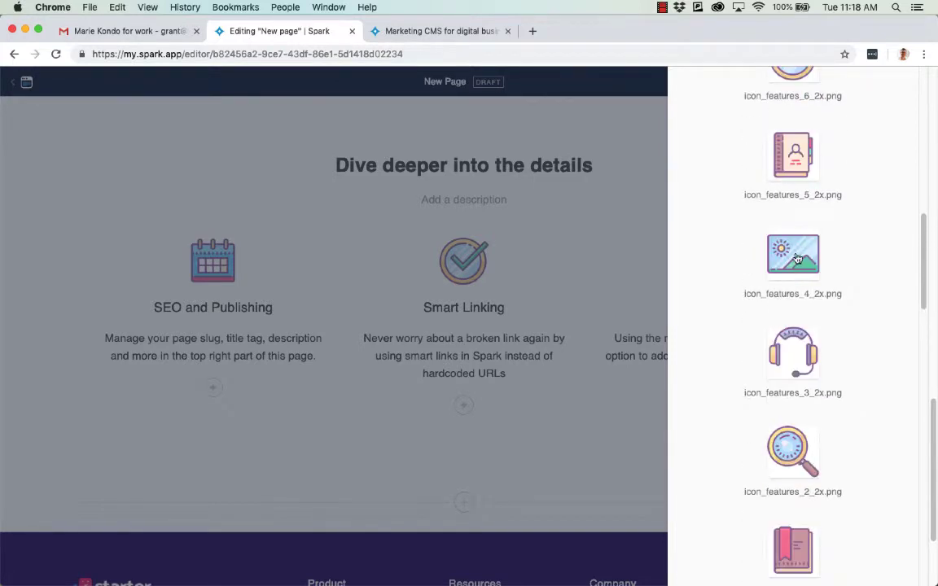
pyautogui.click(793, 257)
pyautogui.click(791, 316)
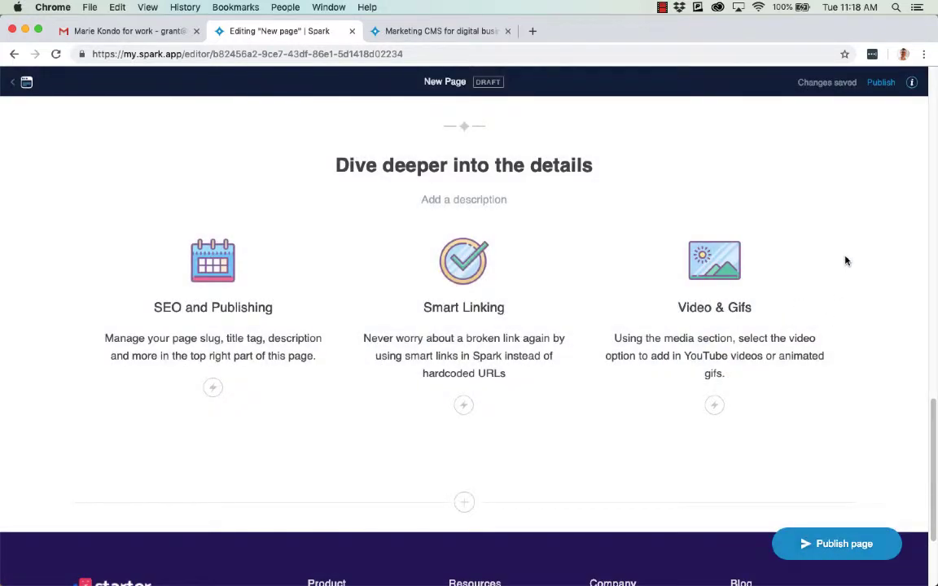
# - Add a Call-to-action section below the "Dive deeper into the details" callouts
pyautogui.scroll(-2, 700, 231)
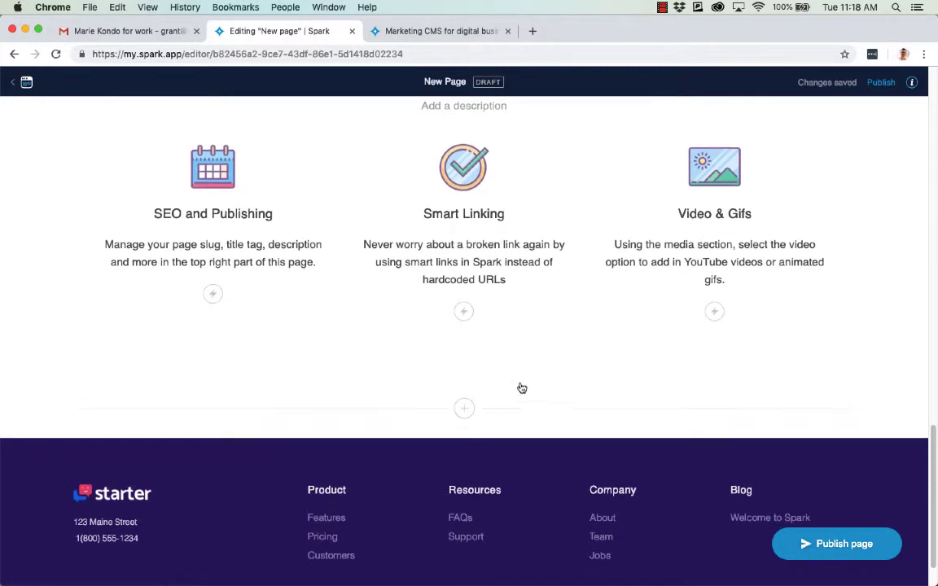
pyautogui.click(464, 408)
pyautogui.scroll(-2, 537, 344)
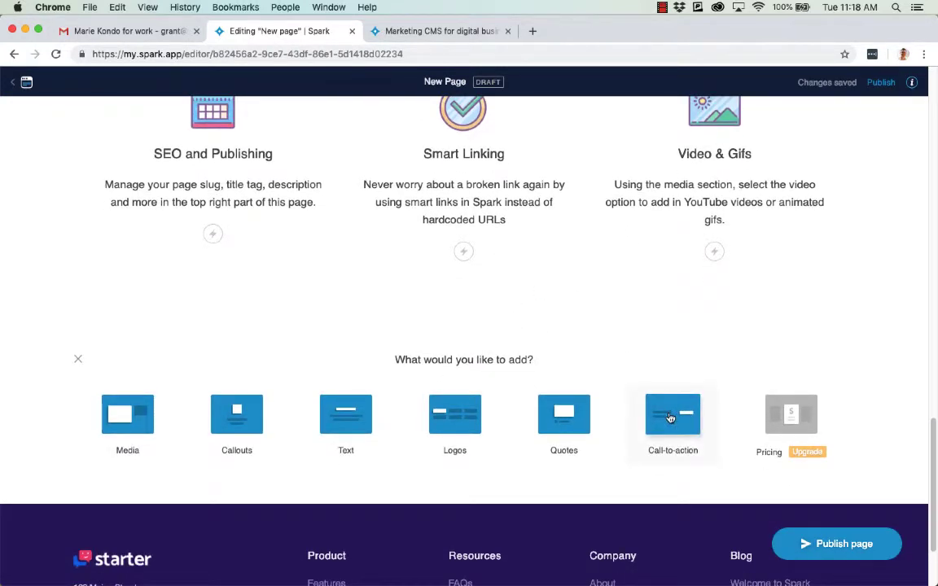
pyautogui.click(670, 417)
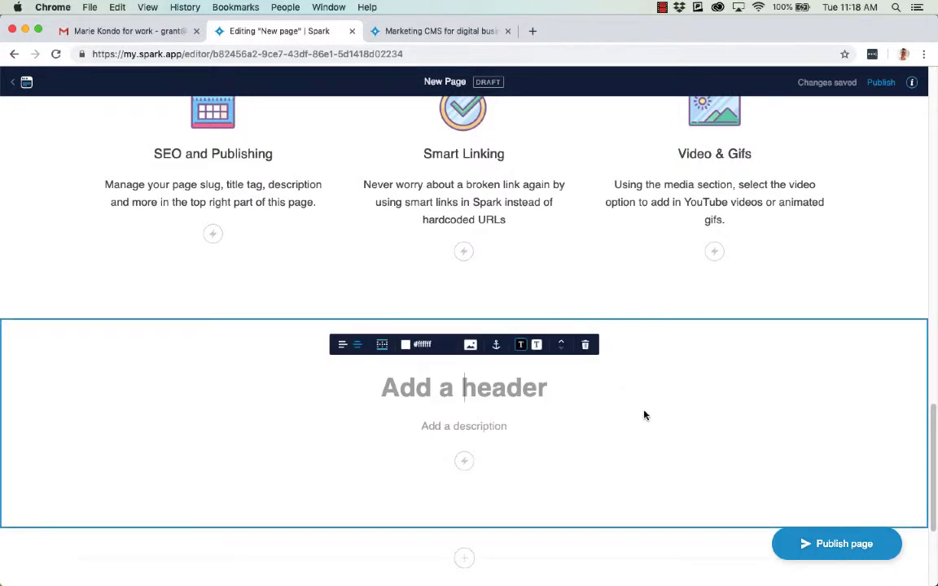
# - Give the Call-to-action section the header "Tutorial is complete!" and a description sending readers back to the Spark editor for tutorial number two
pyautogui.write('Tutorial ')
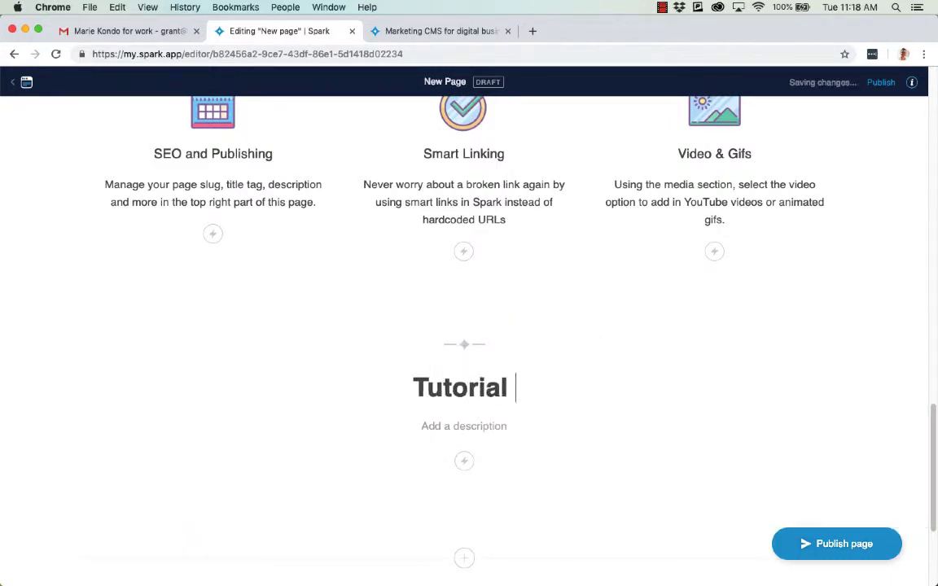
pyautogui.write('is complete!')
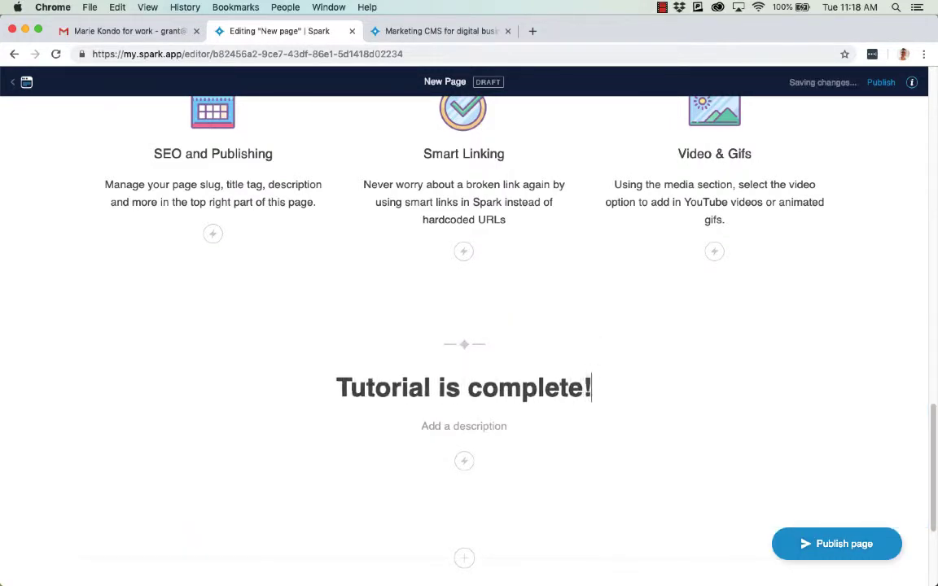
pyautogui.write('Go ba')
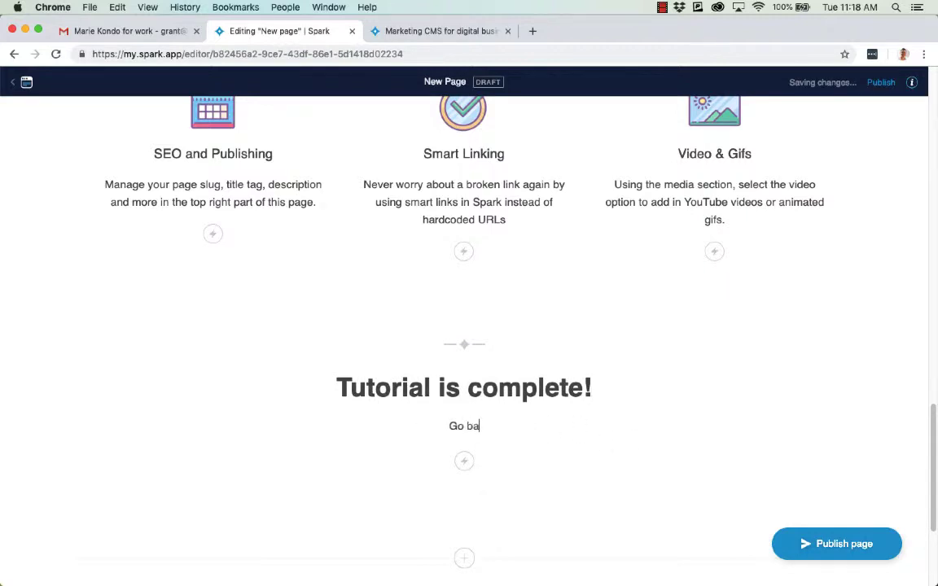
pyautogui.write('ck to your Spark editor')
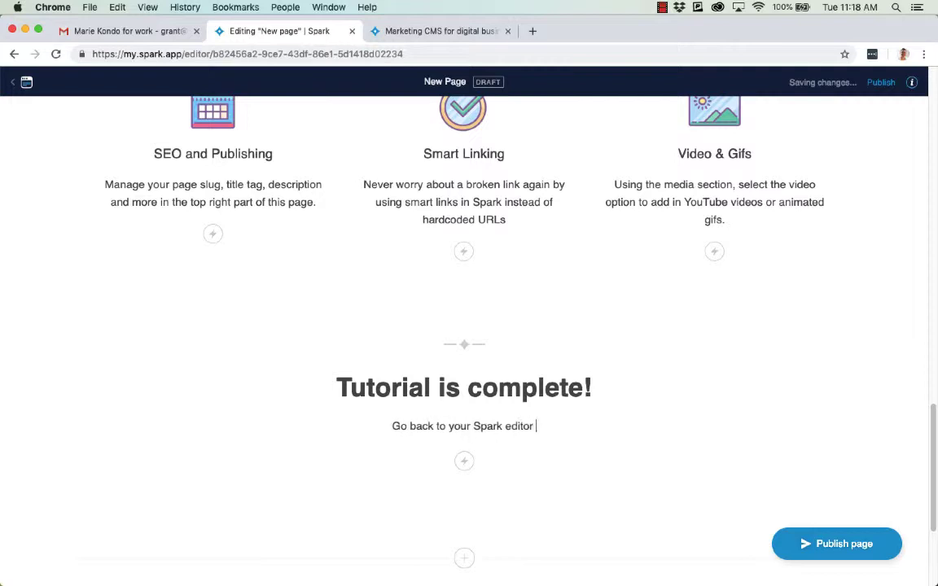
pyautogui.write('view tutorial number two: Setting up global ')
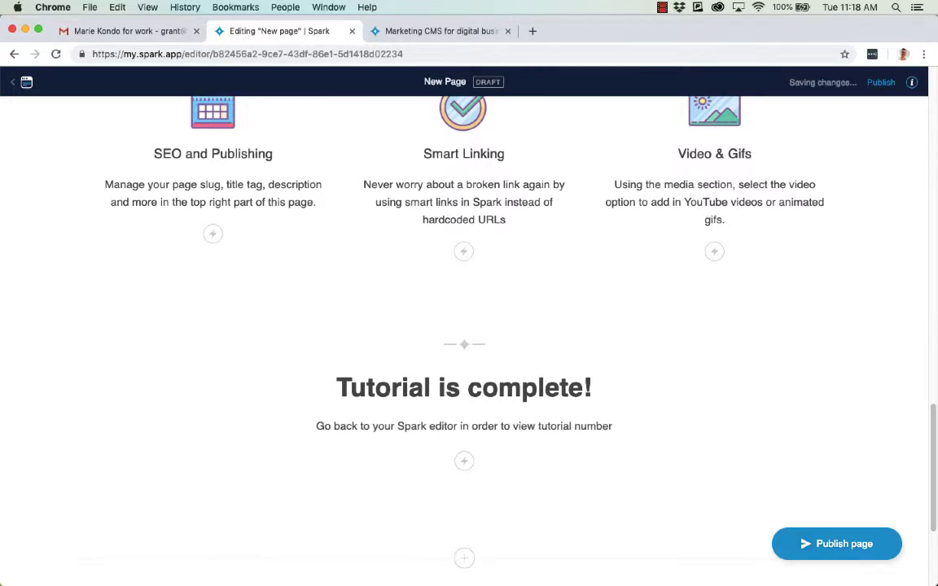
pyautogui.write('elements and styling.')
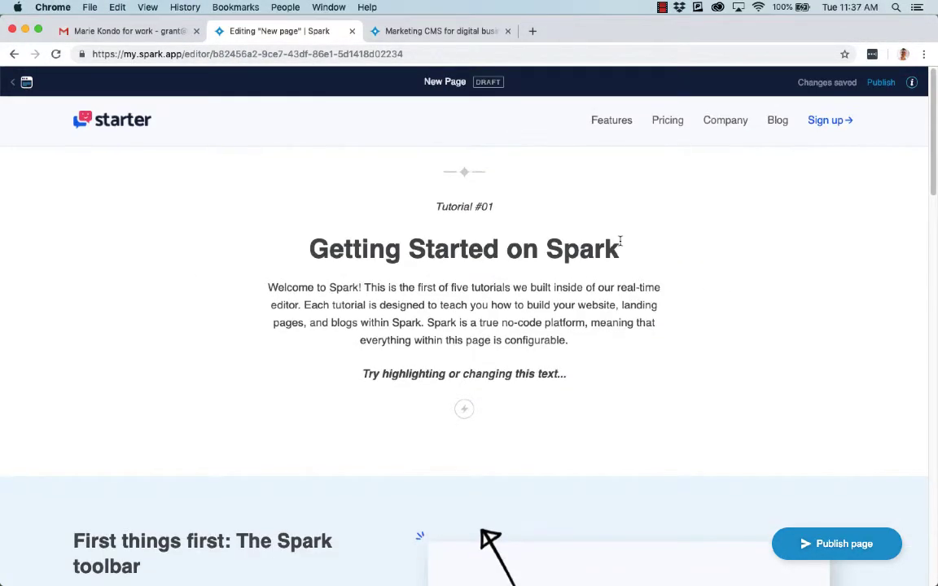
# - Look over the finished page, start publishing it and set its Spark name to "Tutorial #1 - Getting started"
pyautogui.scroll(-5, 617, 241)
pyautogui.scroll(-10, 610, 242)
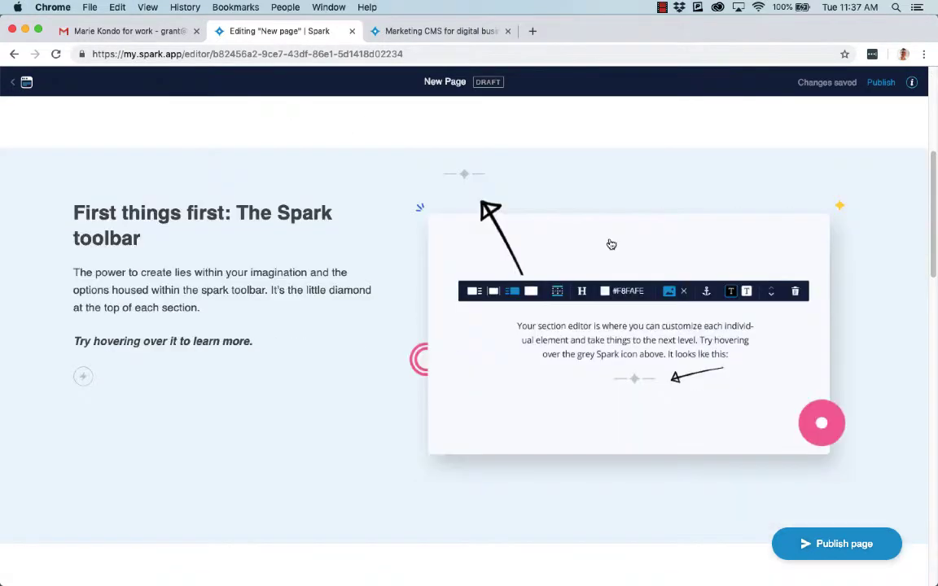
pyautogui.scroll(-10, 605, 244)
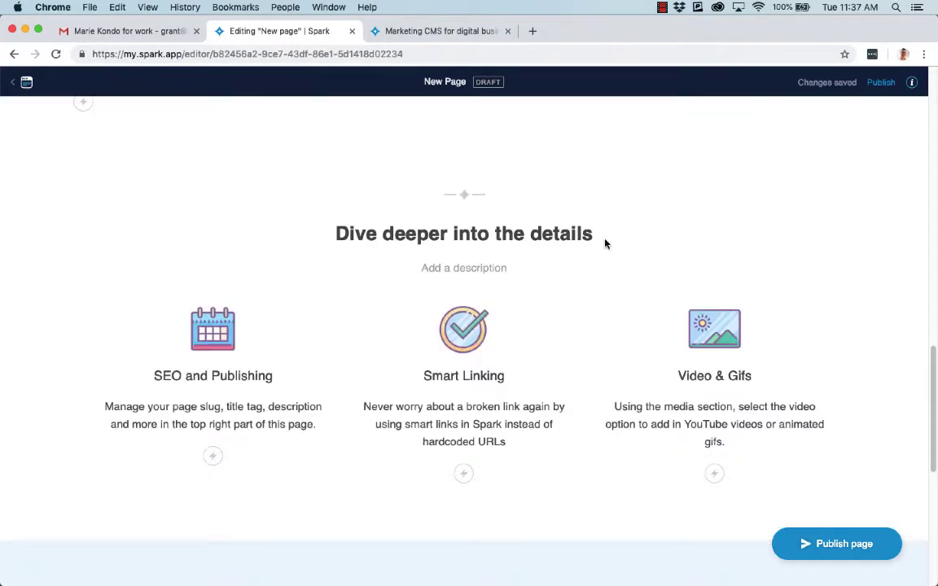
pyautogui.scroll(20, 603, 245)
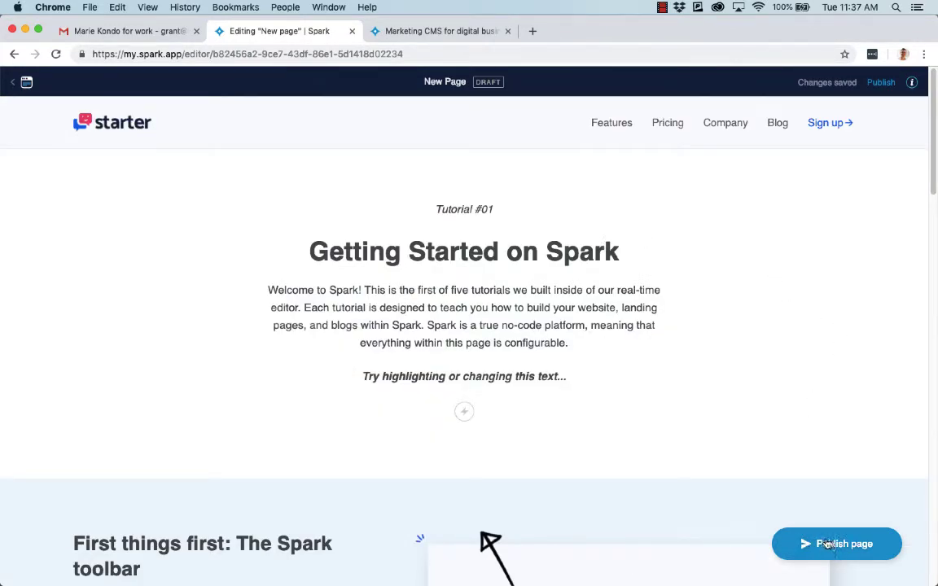
pyautogui.click(827, 544)
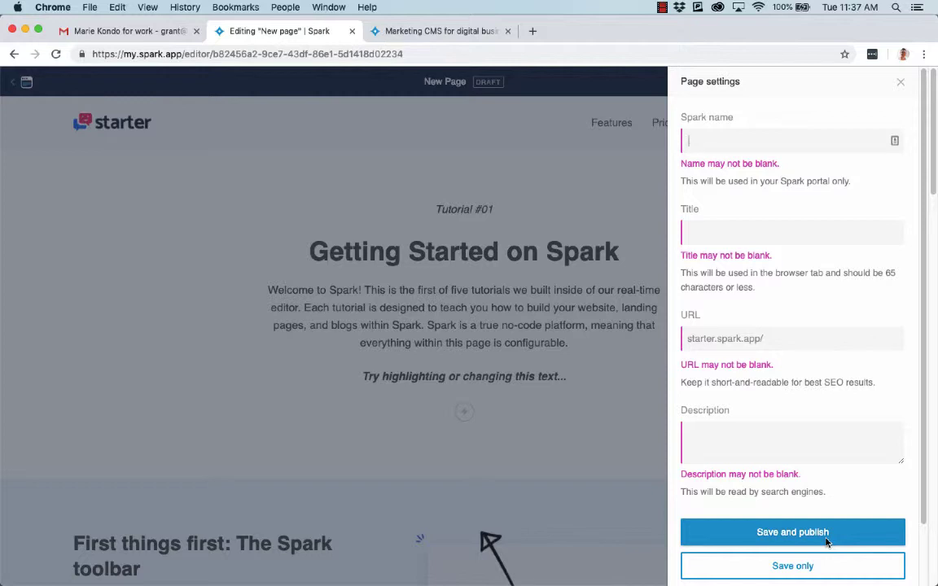
pyautogui.write('Tuto')
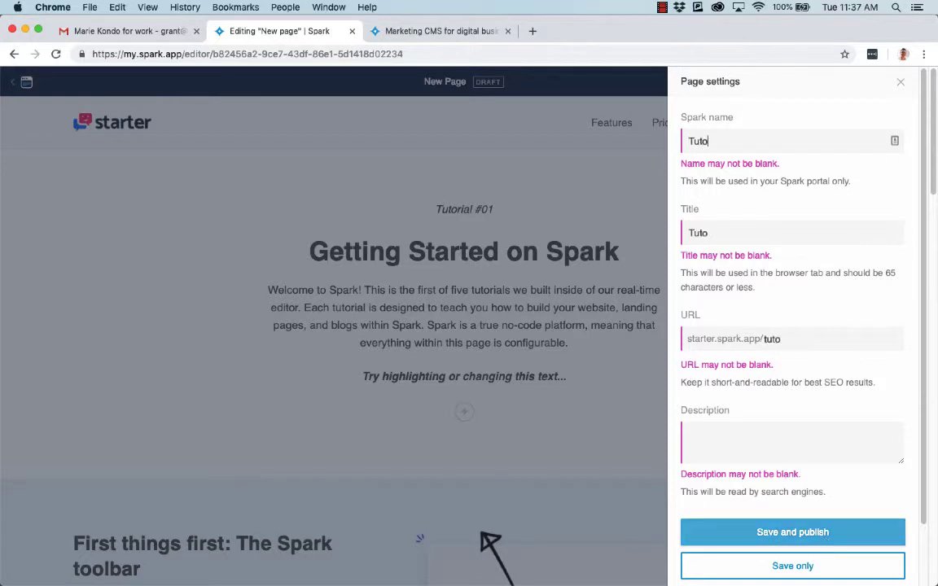
pyautogui.write('rial #1 - ')
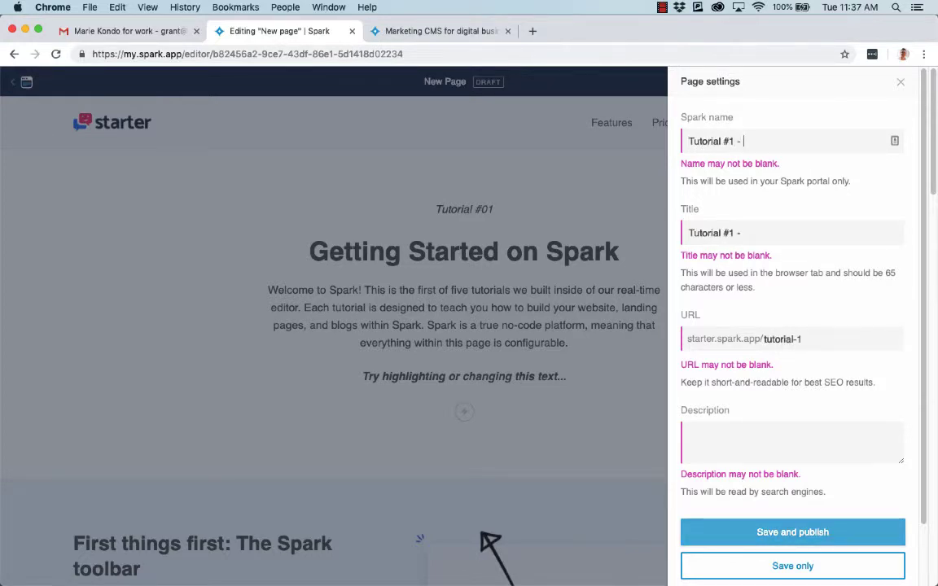
pyautogui.write('Getting started')
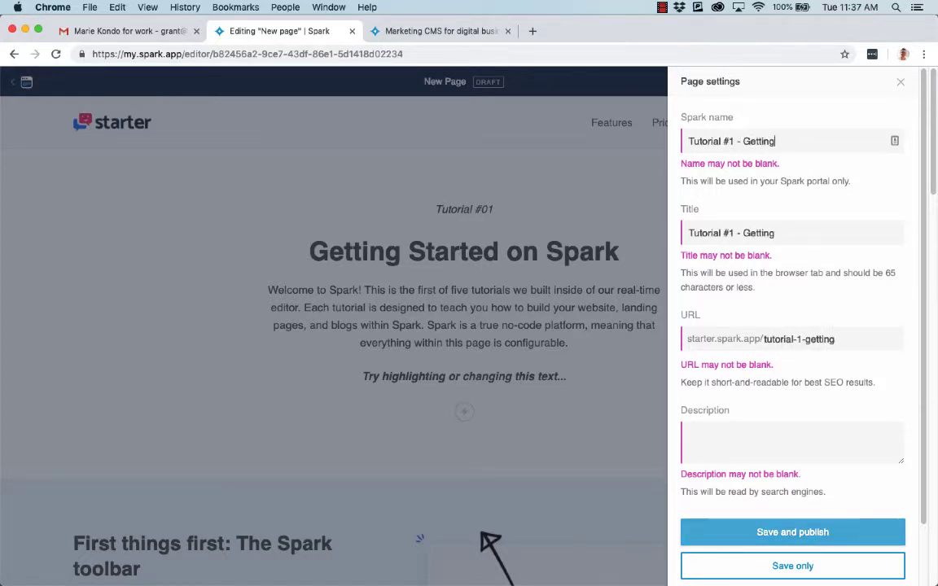
# - Set the page title to "Using Spark Marketing CMS for Content Creation" and shorten the URL slug to getting-started
pyautogui.tripleClick(830, 233)
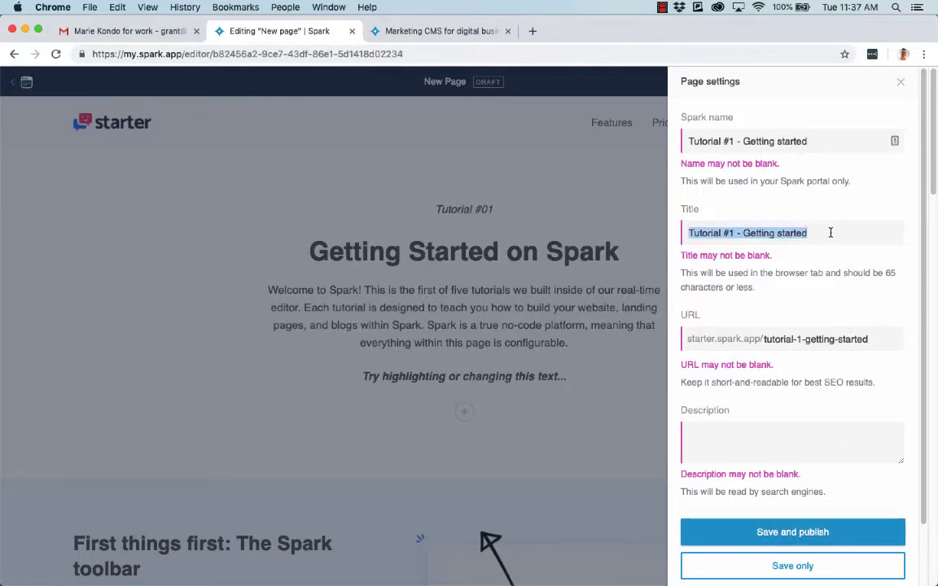
pyautogui.write('Using Spark')
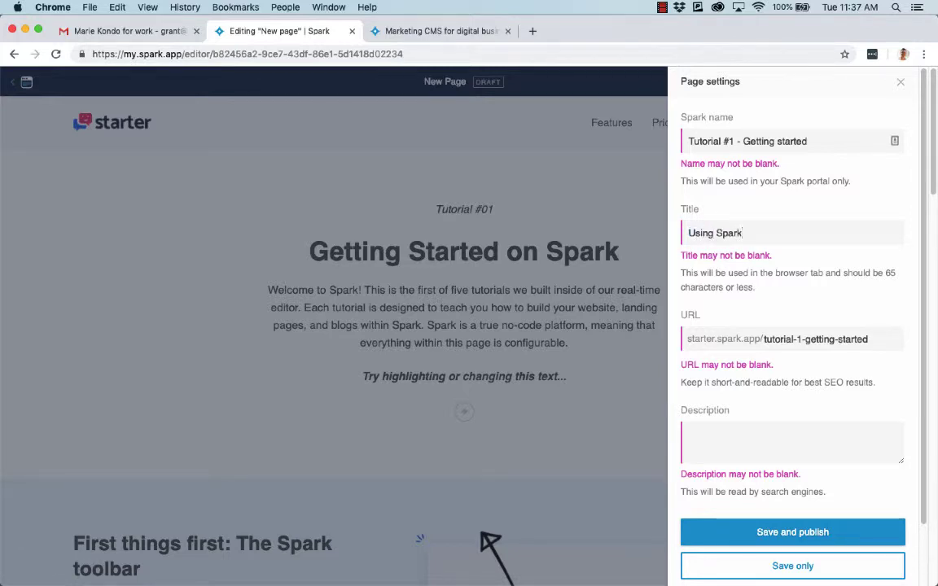
pyautogui.write(' Marketing CMS for Content C')
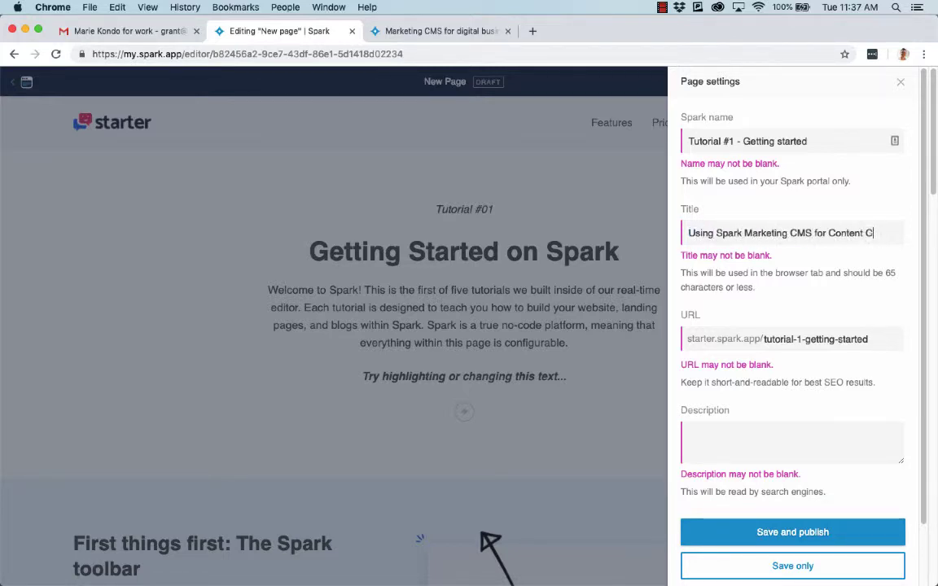
pyautogui.write('reation')
pyautogui.press('Tab')
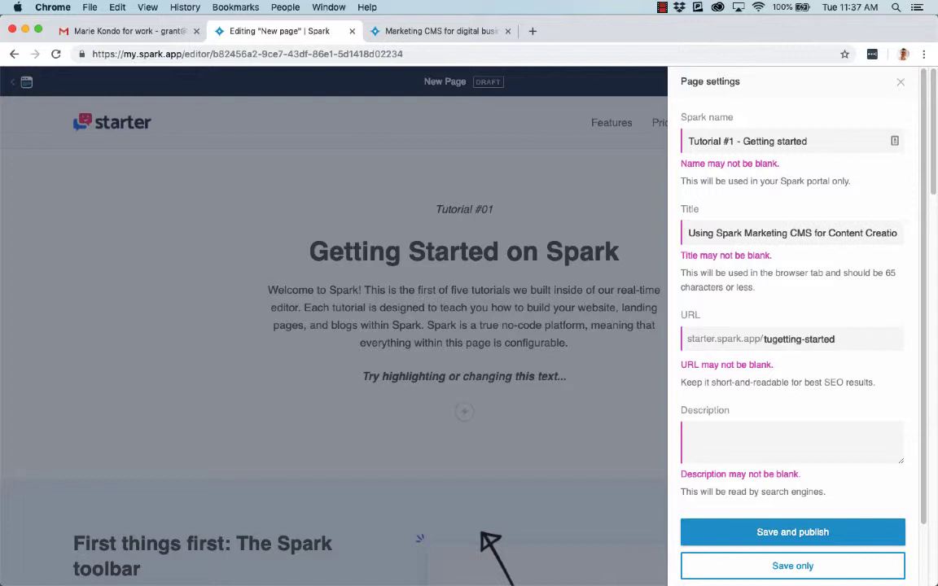
# - Set the description to "Learn how to use the Spark system to create beautiful marketing content on the fly." and publish the page
pyautogui.click(762, 432)
pyautogui.write('Learn')
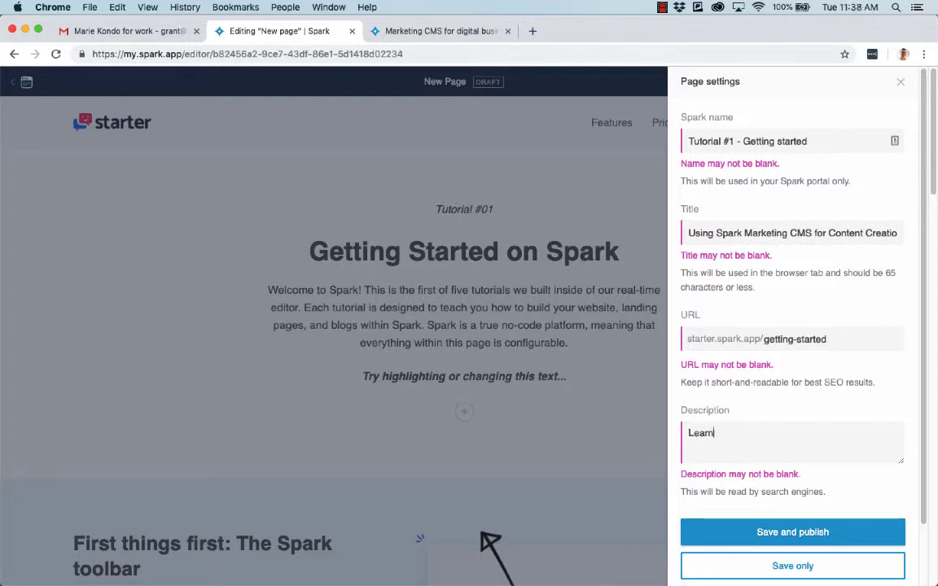
pyautogui.write(' how to use the Spark system to create')
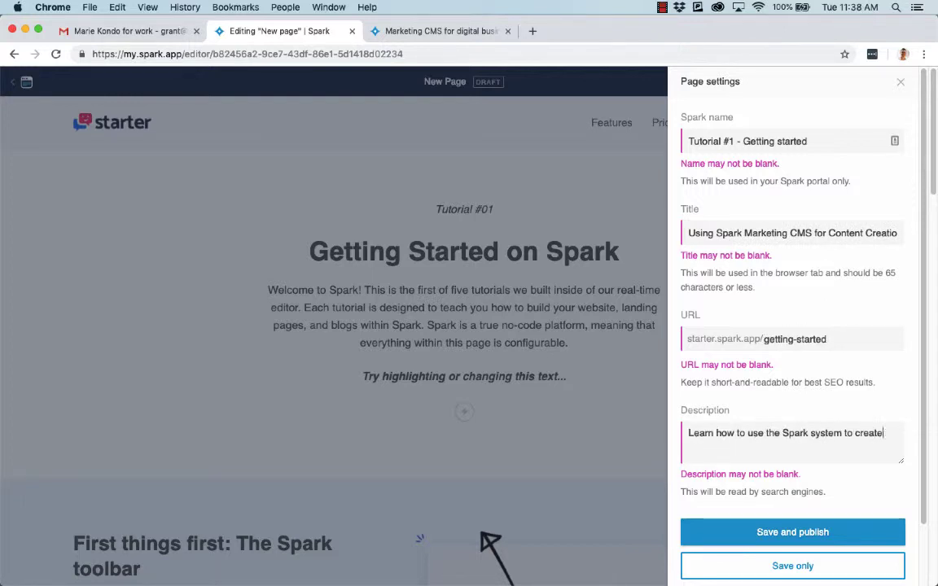
pyautogui.write(' beautiful marketing content n')
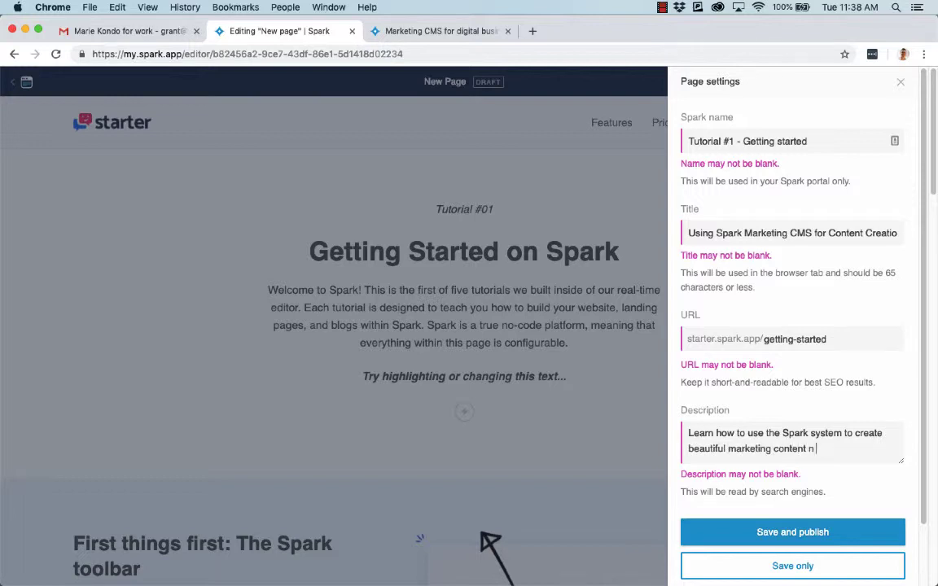
pyautogui.press('BackSpace')
pyautogui.write('on the fly.')
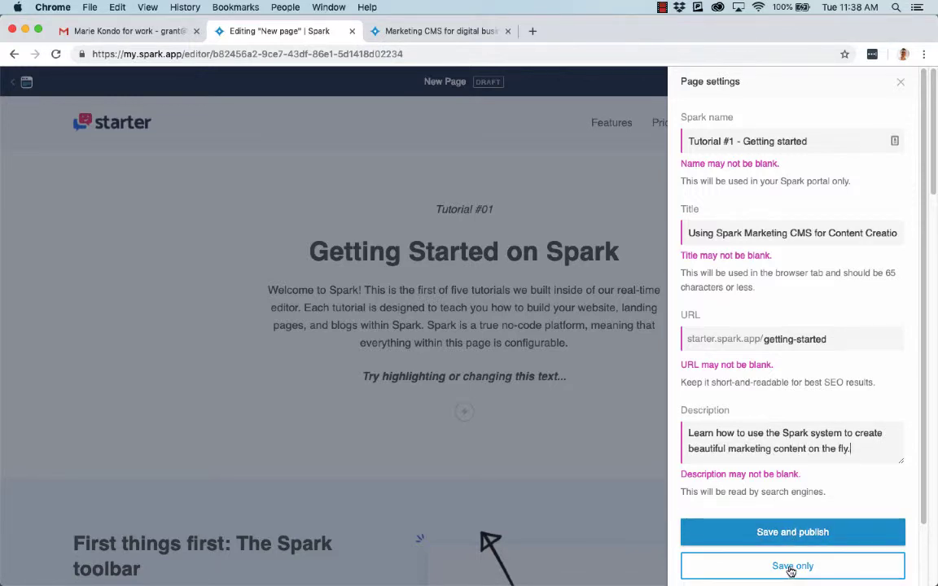
pyautogui.click(795, 534)
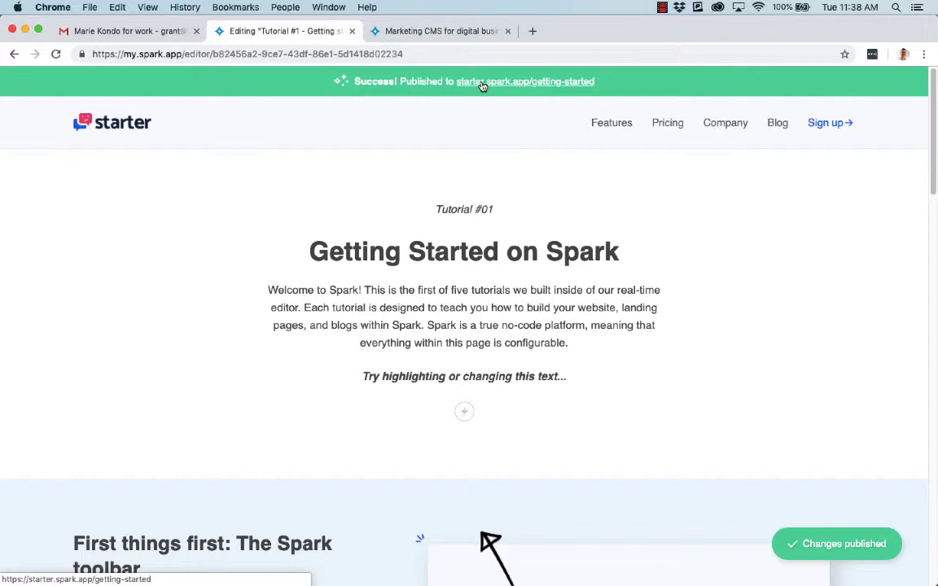
# - Open the published page at starter.spark.app/getting-started and review all its sections down to the footer
pyautogui.click(482, 82)
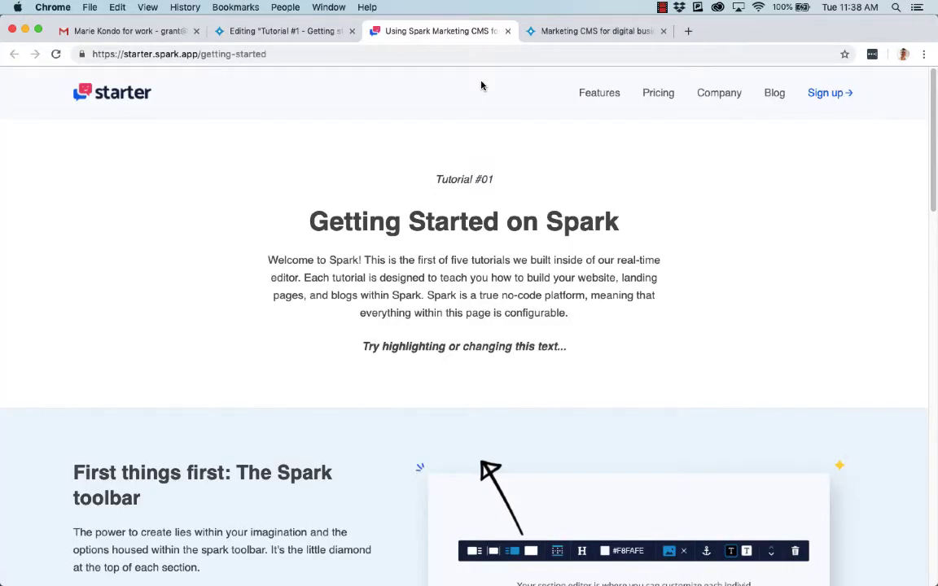
pyautogui.scroll(-3, 525, 171)
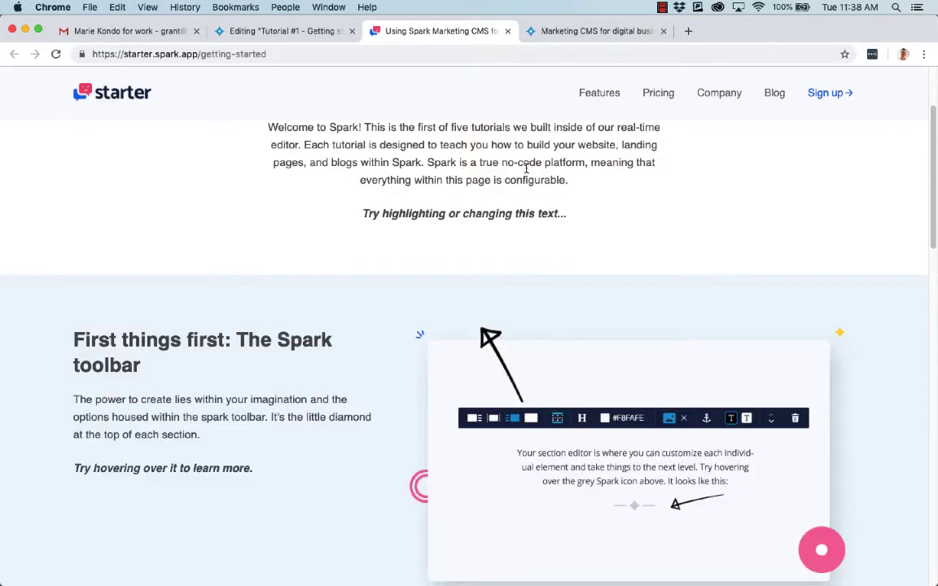
pyautogui.scroll(-8, 525, 169)
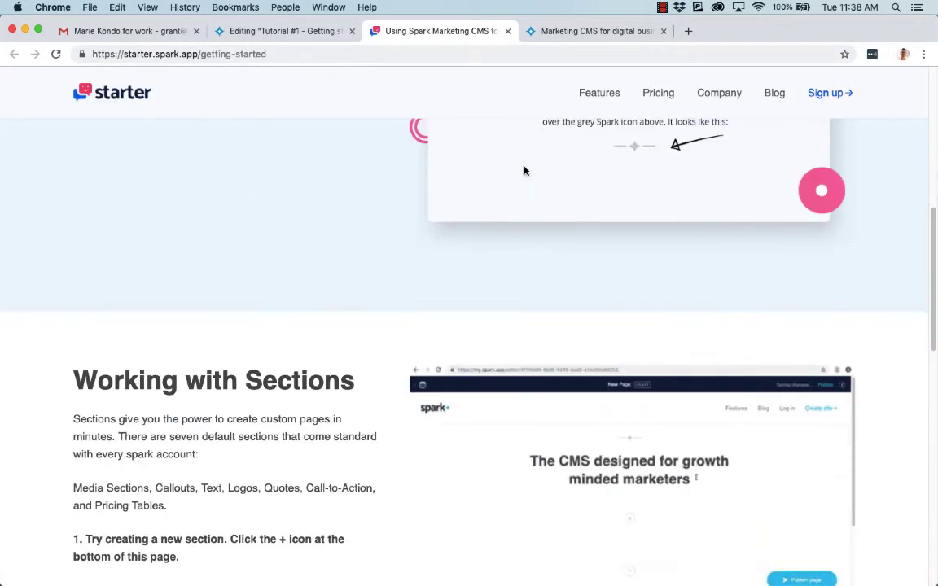
pyautogui.scroll(-9, 525, 171)
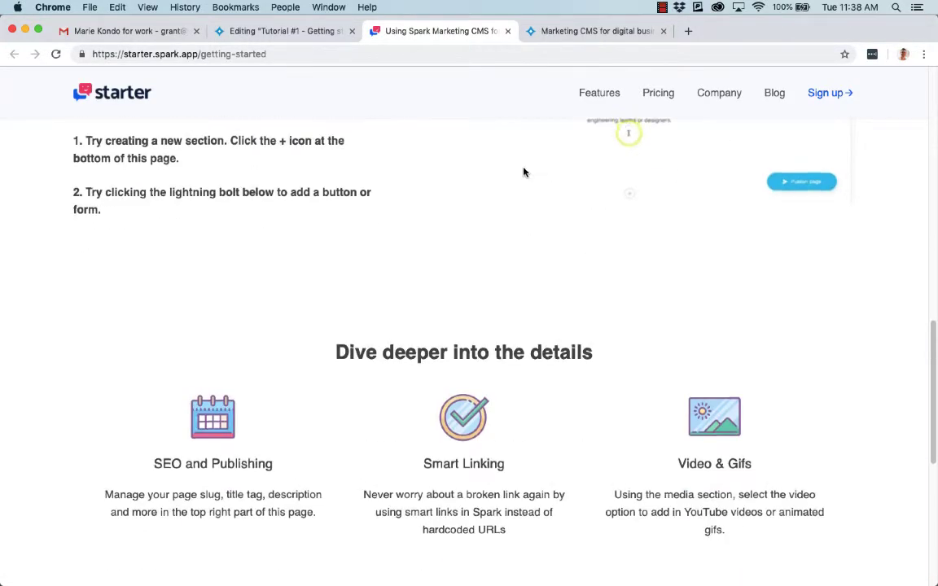
pyautogui.scroll(-8, 524, 172)
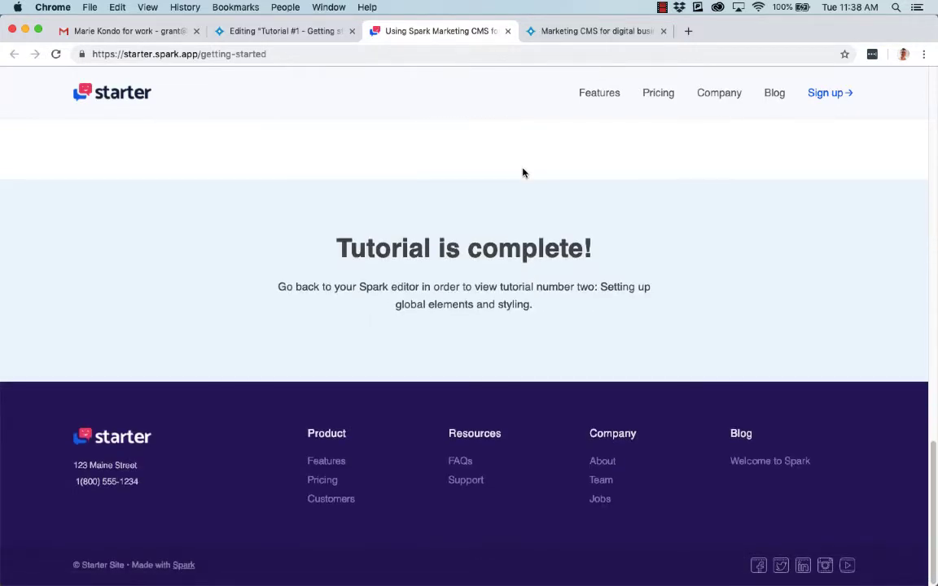
pyautogui.scroll(20, 524, 172)
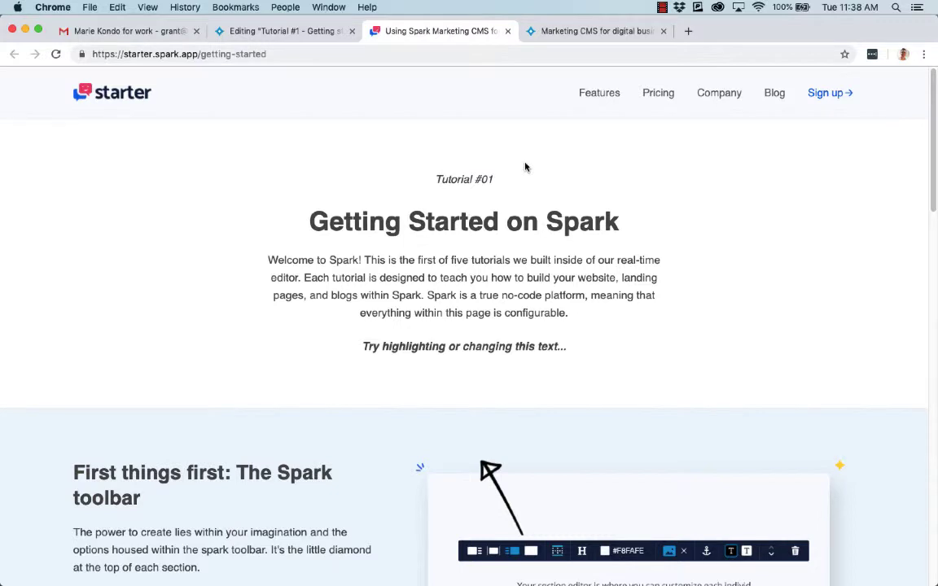
# - Close the published page and the Marketing CMS site, returning to the Spark editor
pyautogui.click(507, 32)
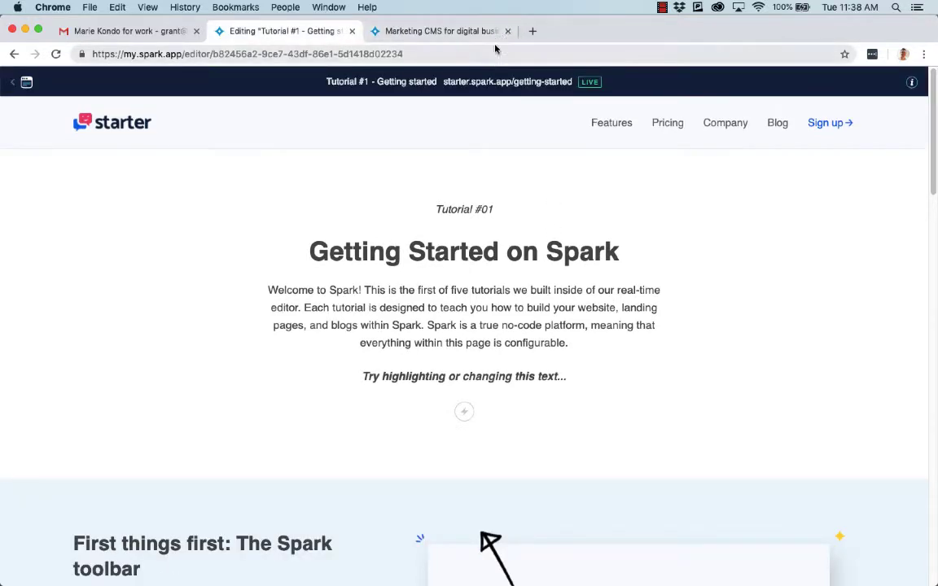
pyautogui.click(507, 32)
pyautogui.click(508, 32)
# - Delete the "Try highlighting or changing this text..." line and its empty paragraph from the intro section
pyautogui.scroll(-2, 476, 237)
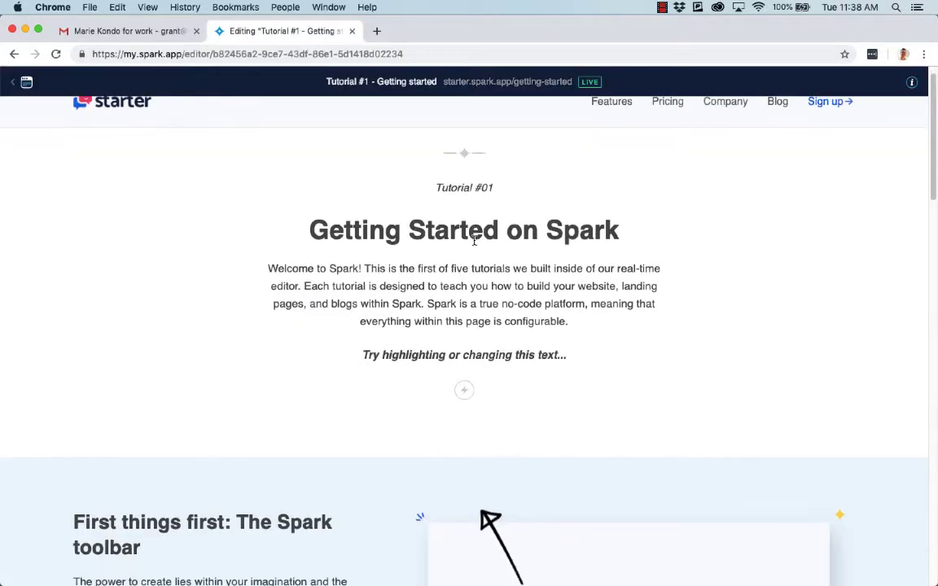
pyautogui.tripleClick(486, 323)
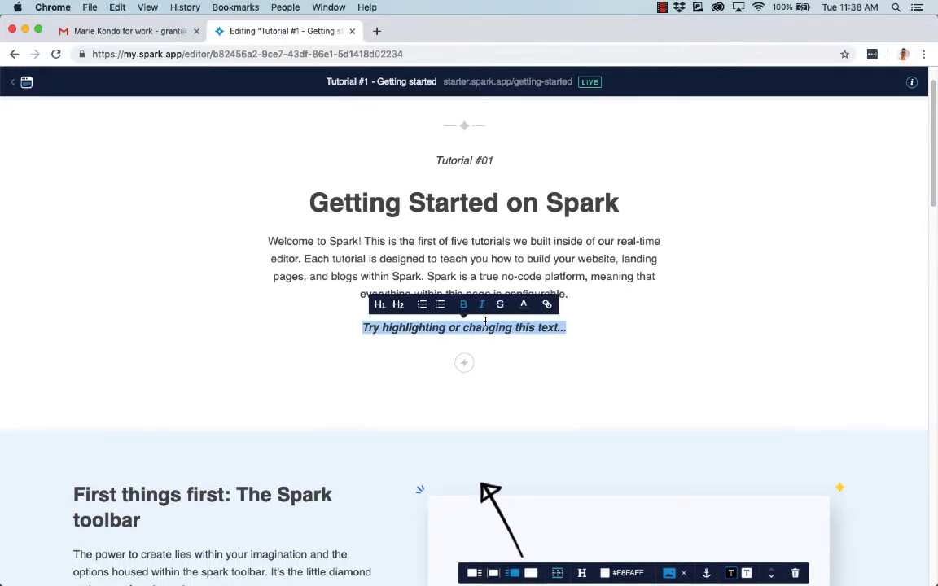
pyautogui.press('BackSpace')
pyautogui.press('BackSpace')
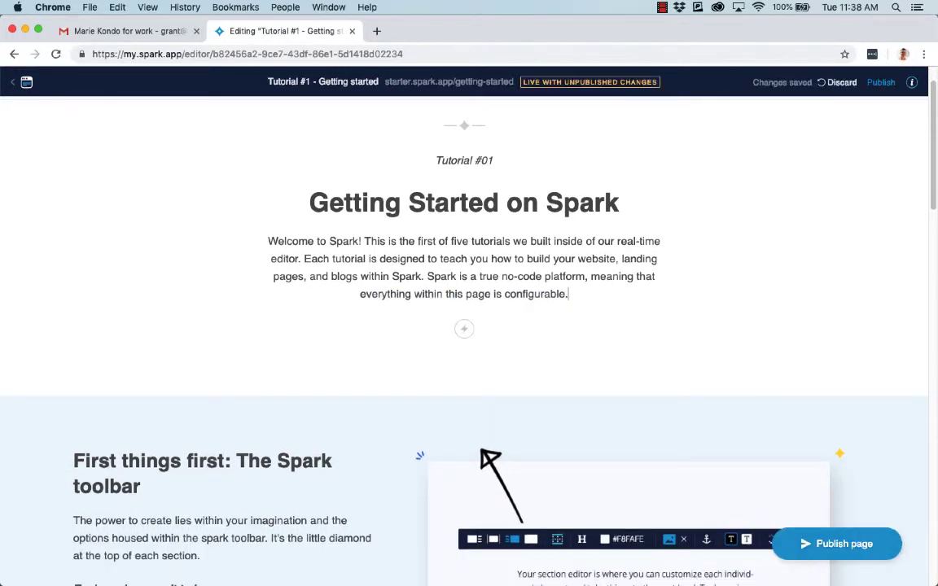
pyautogui.click(464, 330)
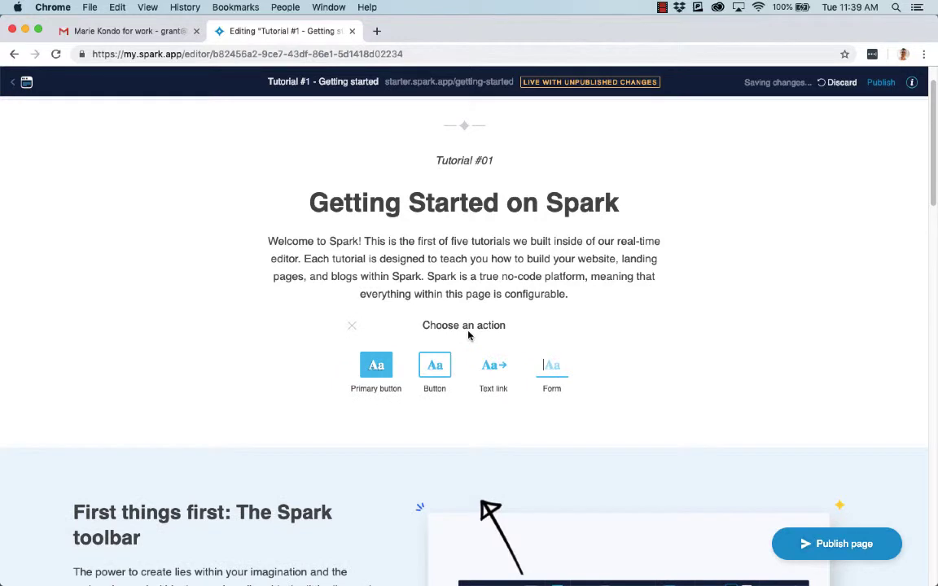
pyautogui.click(381, 363)
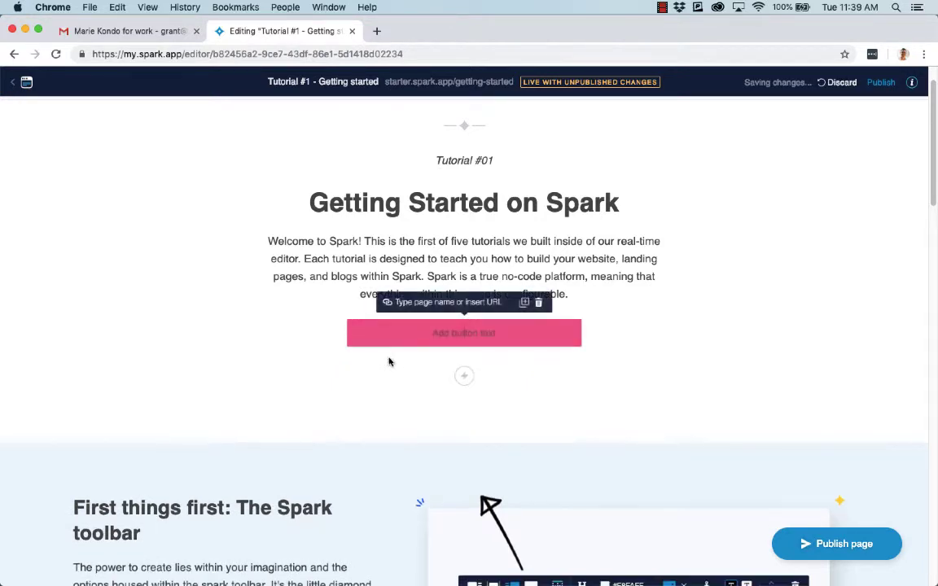
pyautogui.write('Learn more')
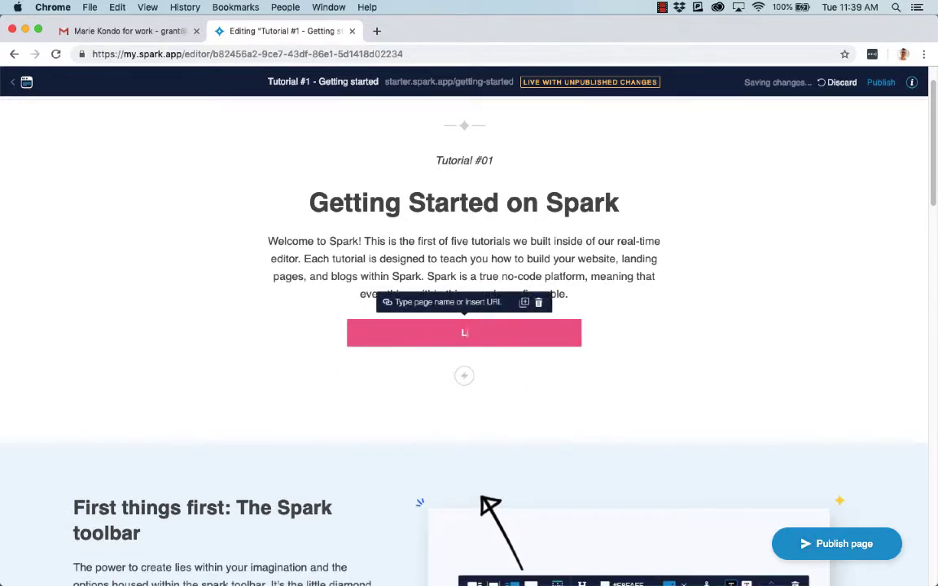
pyautogui.press('BackSpace')
pyautogui.press('BackSpace')
pyautogui.press('BackSpace')
pyautogui.press('BackSpace')
pyautogui.press('BackSpace')
pyautogui.write('more')
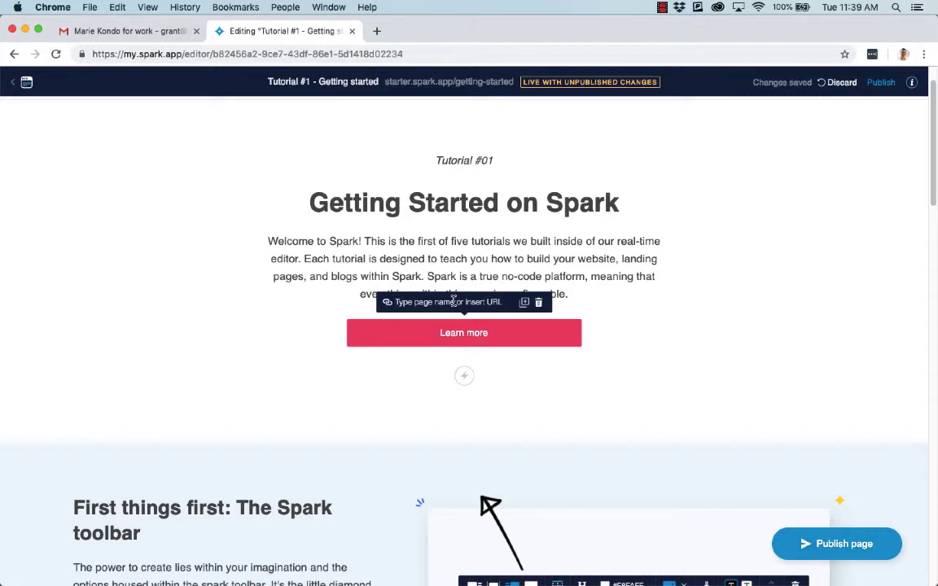
pyautogui.write('http')
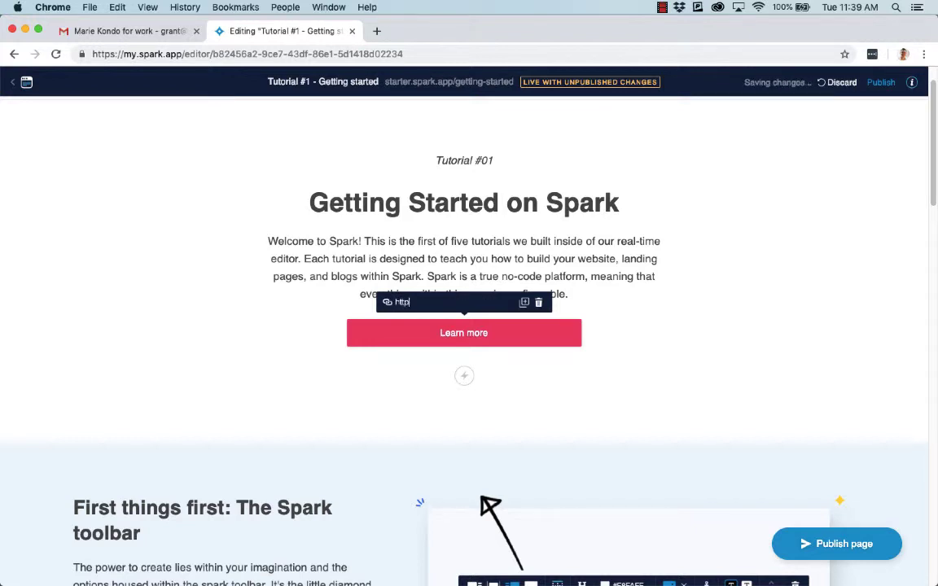
pyautogui.write('s://www.google.com')
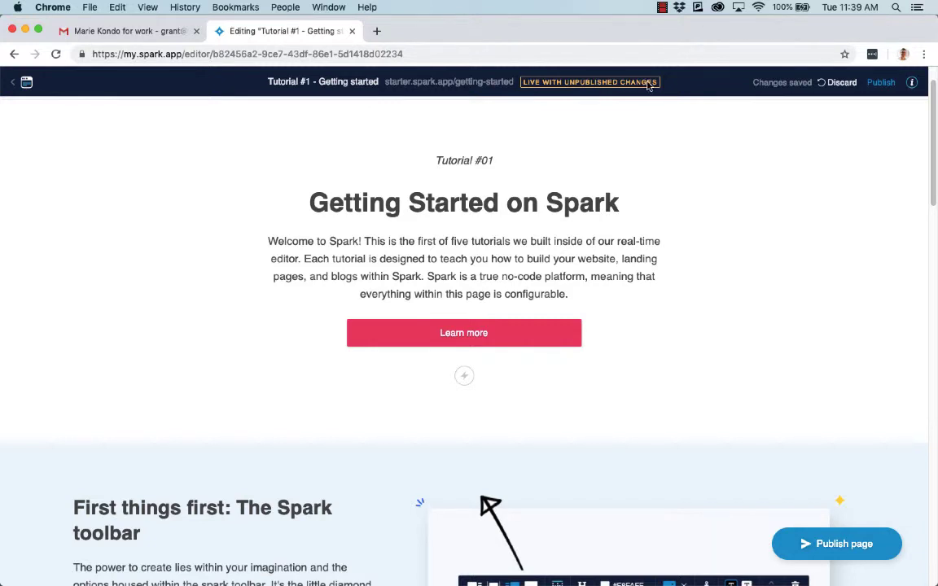
# - Open the live getting-started page and check its intro section against the unpublished edits
pyautogui.click(465, 82)
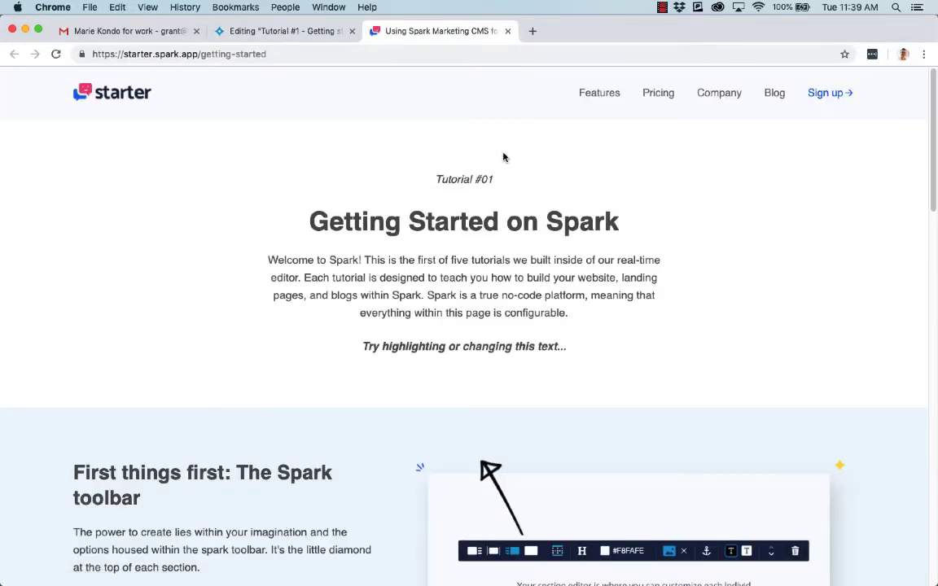
pyautogui.scroll(-5, 520, 204)
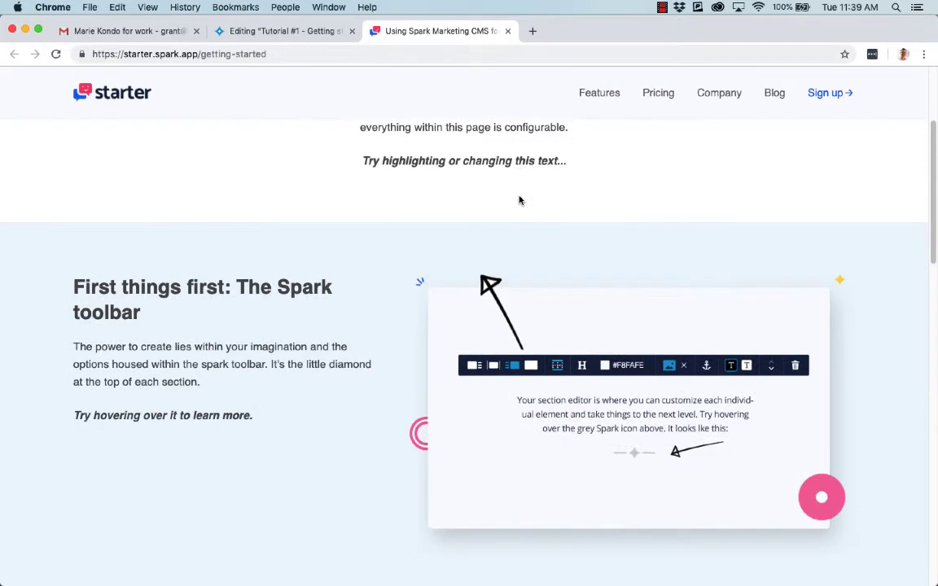
pyautogui.scroll(-1, 517, 197)
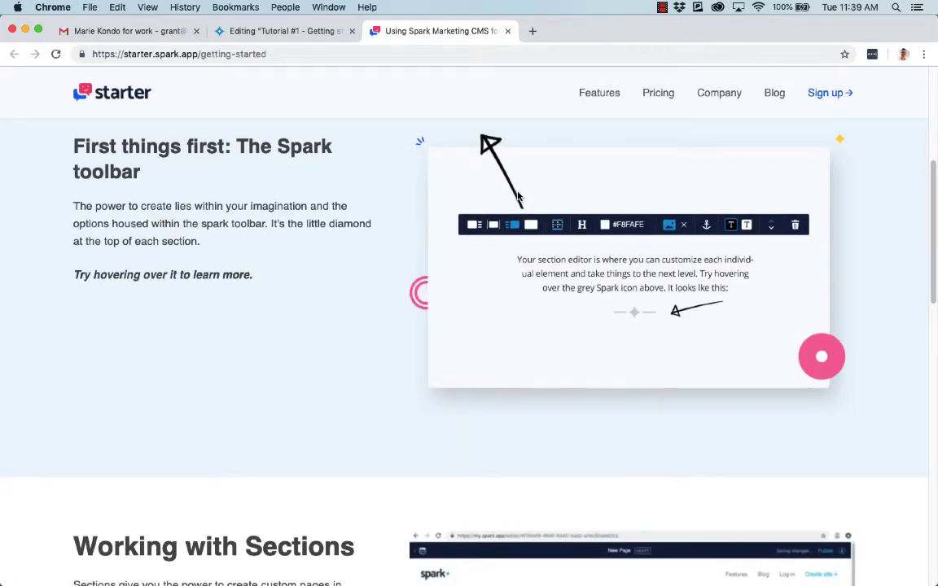
# - Return to the Spark editor and add an outlined button labelled "Explore other tutorials" beside the "Learn more" button
pyautogui.scroll(6, 513, 195)
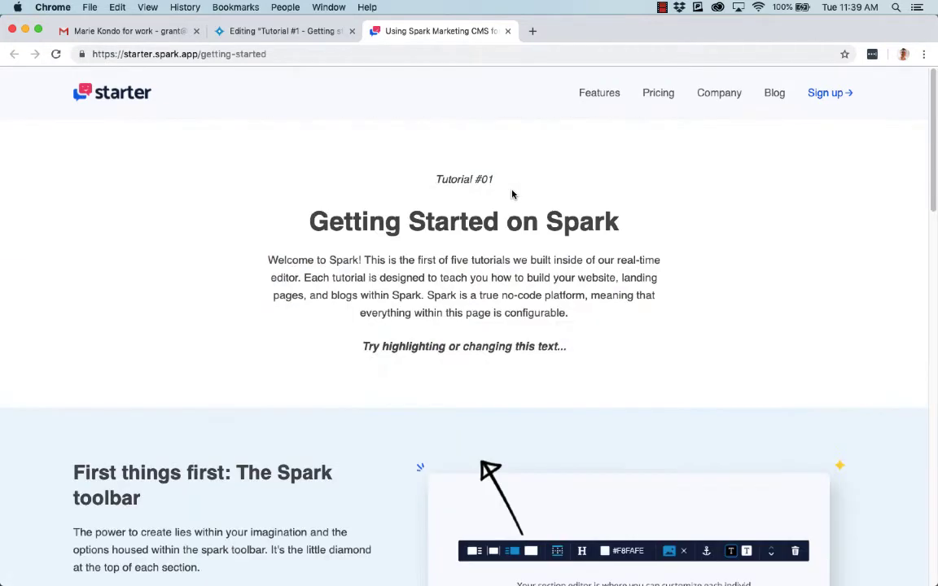
pyautogui.click(283, 31)
pyautogui.click(464, 376)
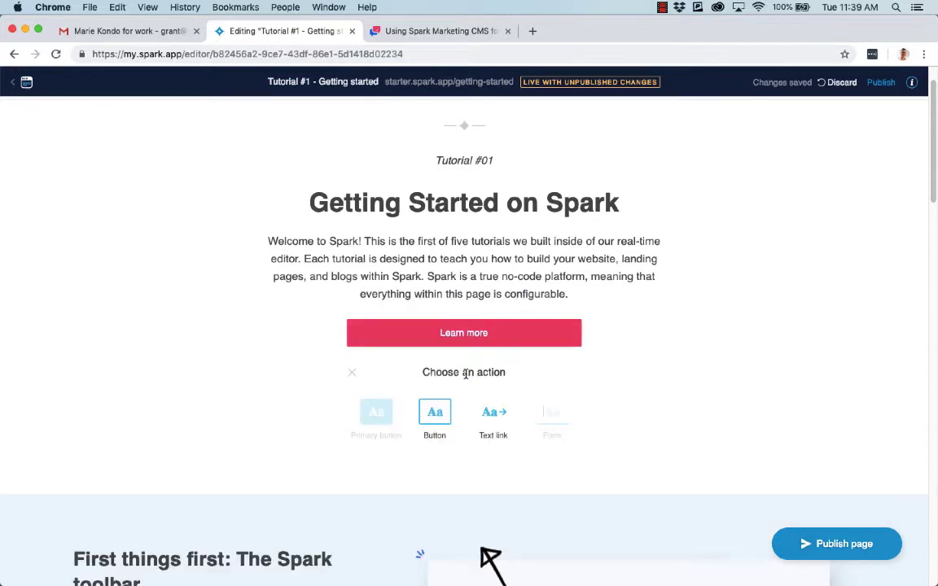
pyautogui.click(436, 415)
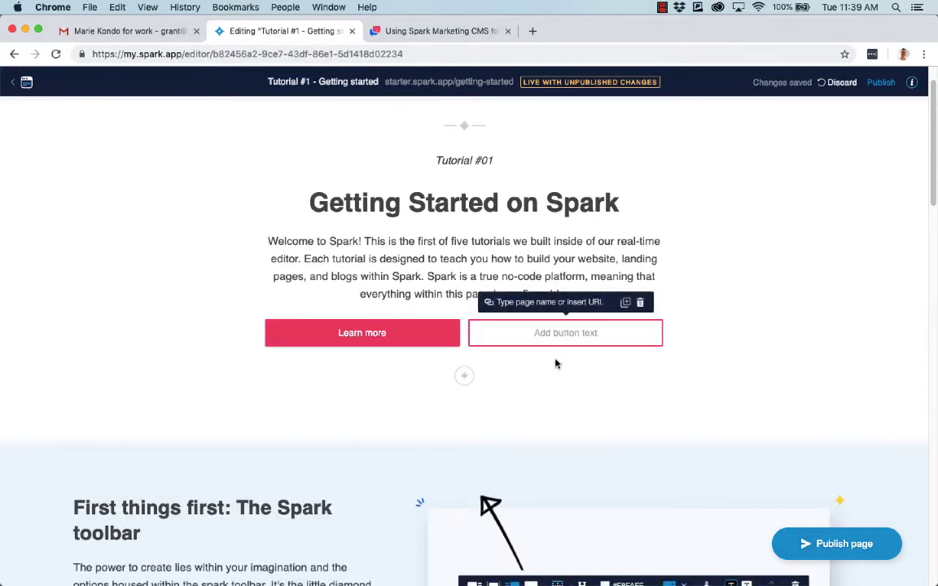
pyautogui.write('Explore ')
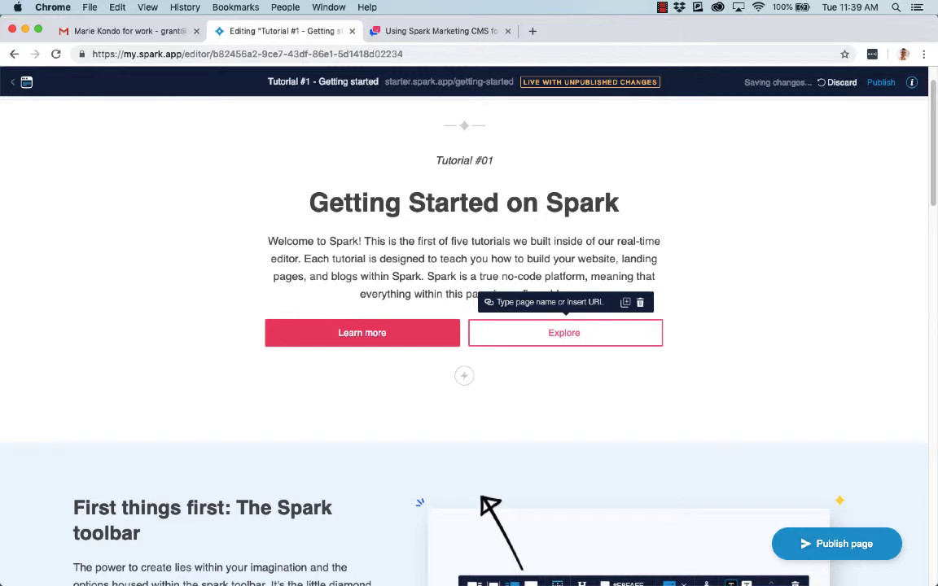
pyautogui.write('other tutori')
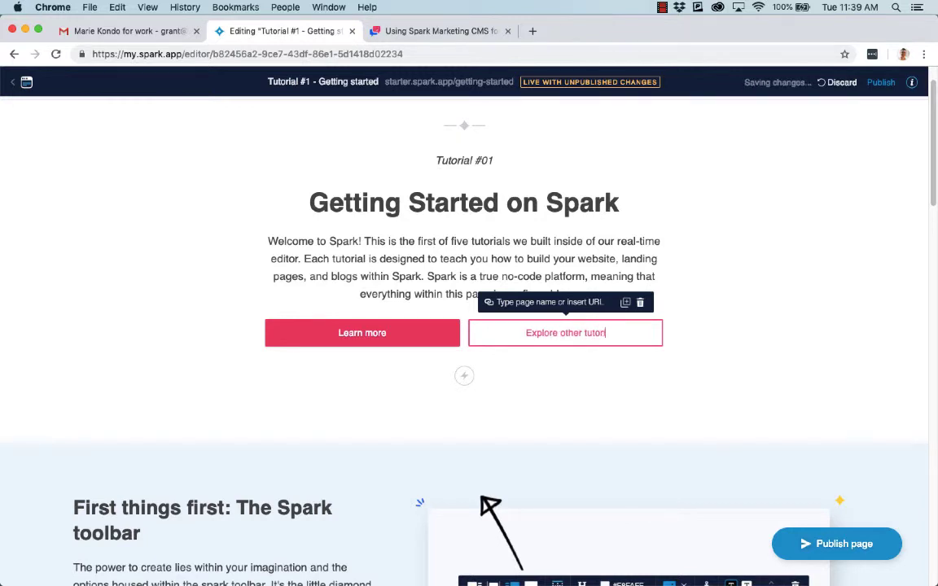
pyautogui.write('als')
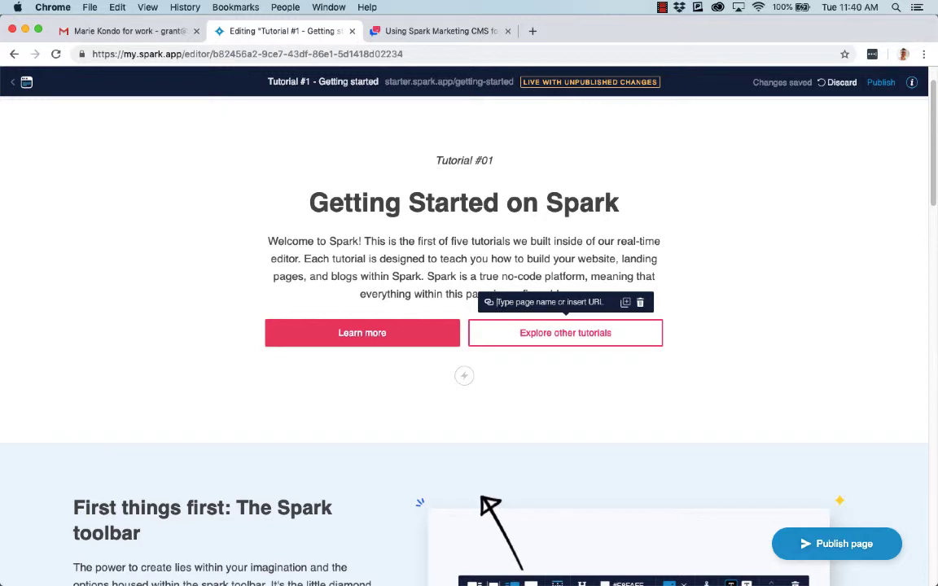
# - Link the "Explore other tutorials" button to the Starter Blog page
pyautogui.click(563, 302)
pyautogui.write('b')
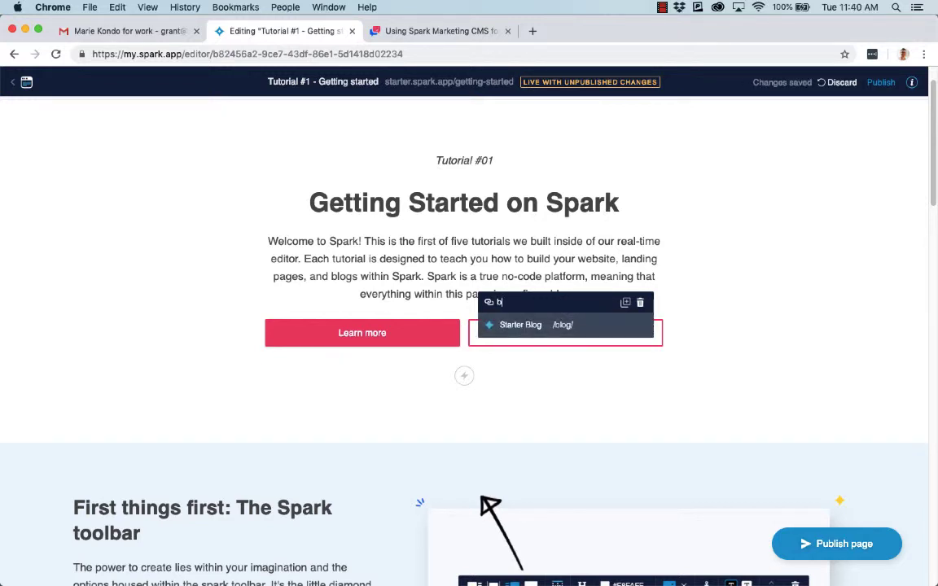
pyautogui.write('log')
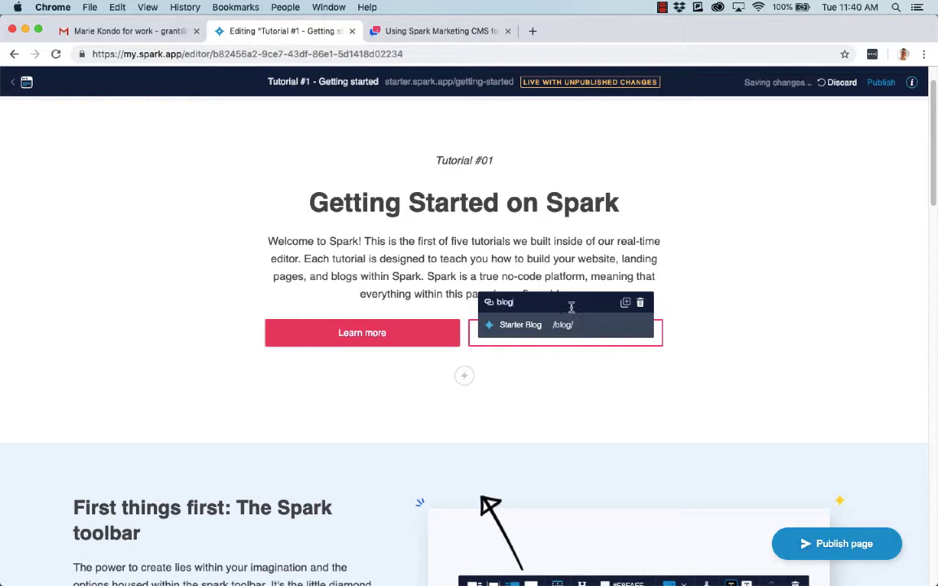
pyautogui.click(587, 329)
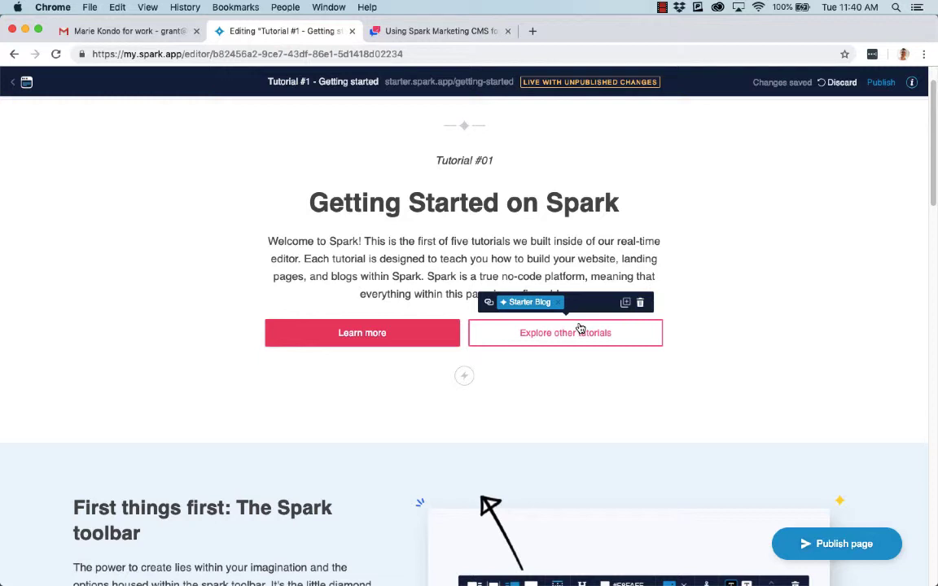
pyautogui.click(355, 332)
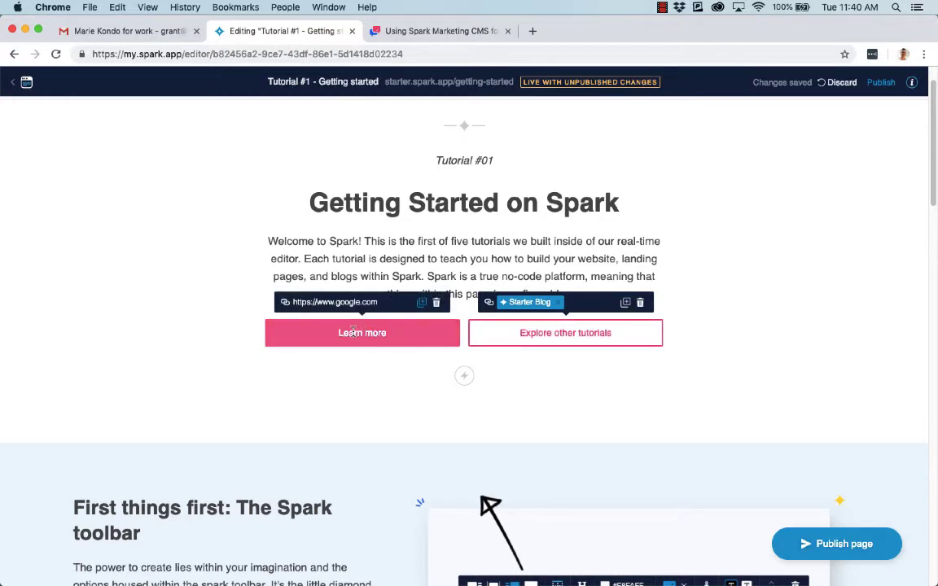
pyautogui.tripleClick(355, 303)
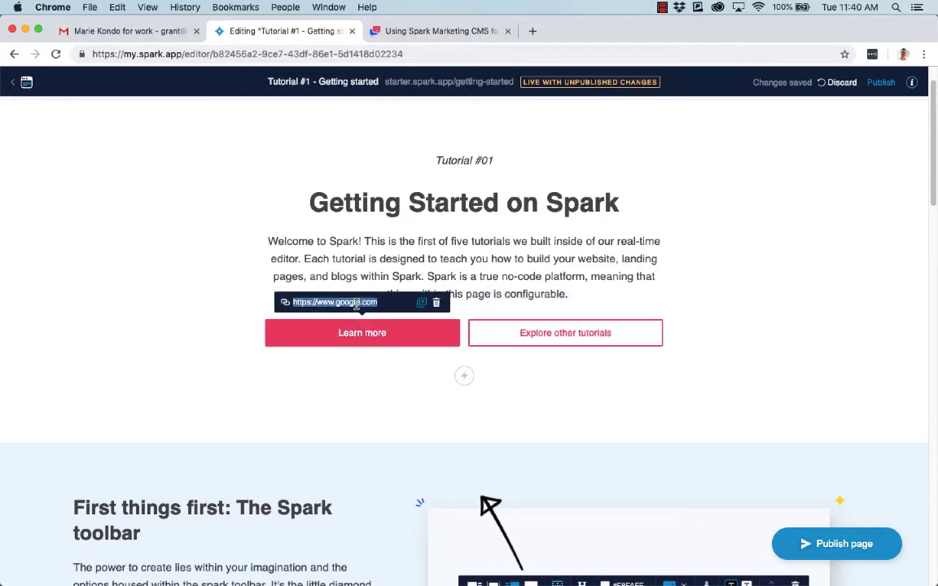
pyautogui.write('https://www.spark.app')
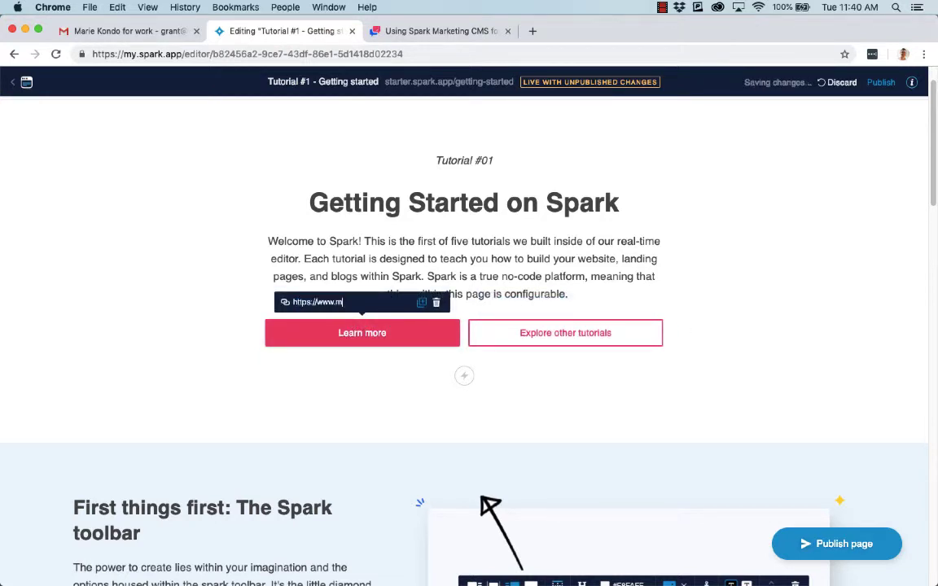
pyautogui.click(588, 411)
# - Publish the getting-started page with its two intro buttons
pyautogui.scroll(2, 603, 300)
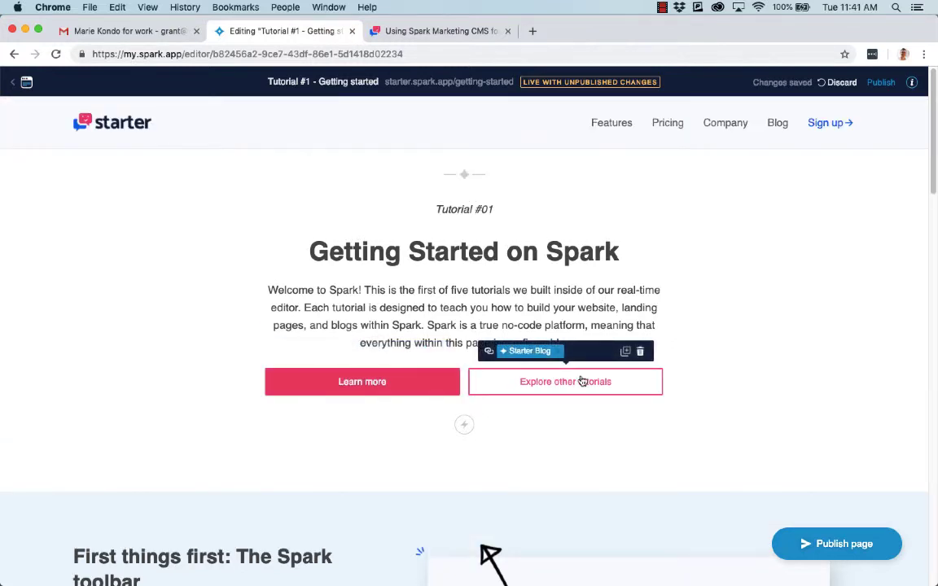
pyautogui.moveTo(322, 388)
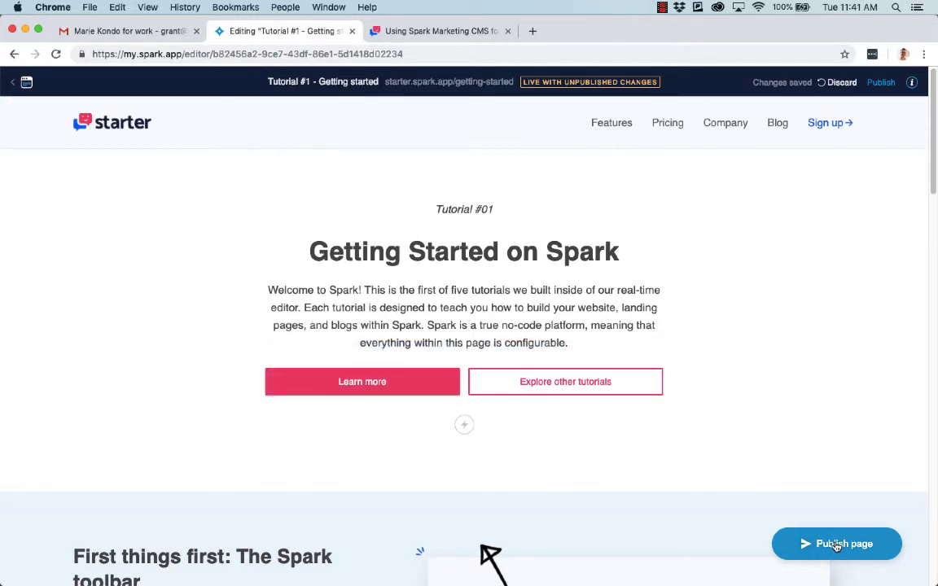
pyautogui.click(836, 546)
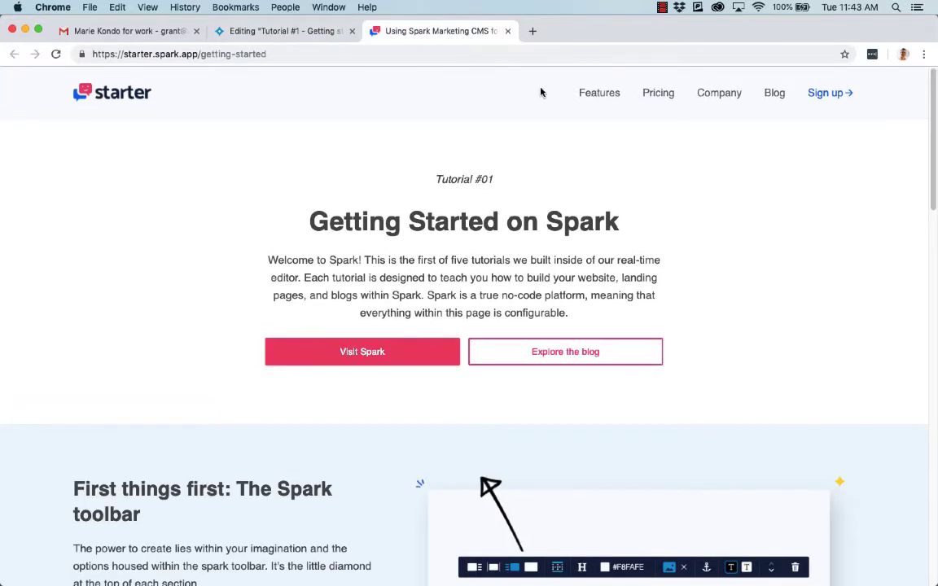
# - Test the live page's intro buttons by following "Explore the blog", going back, and following "Visit Spark"
pyautogui.scroll(-1, 554, 97)
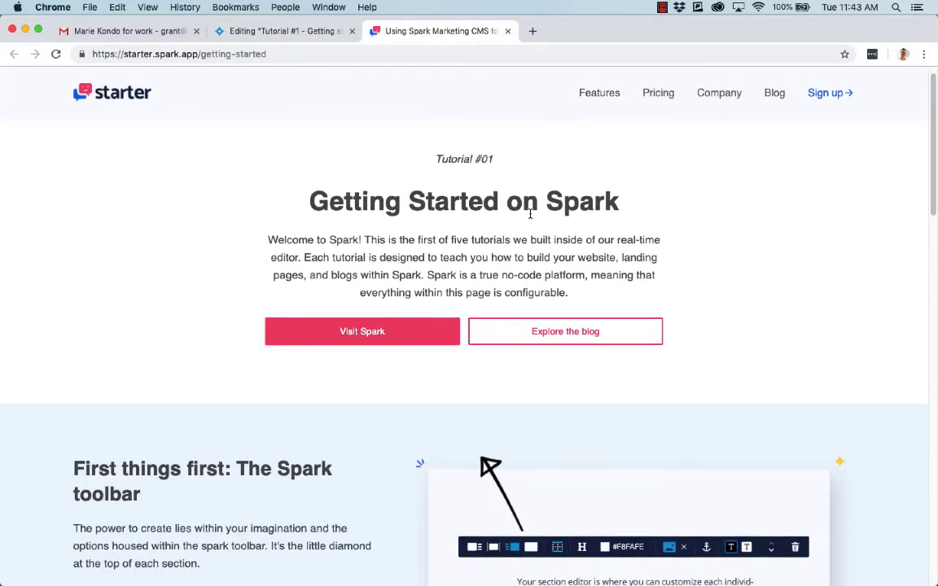
pyautogui.click(562, 331)
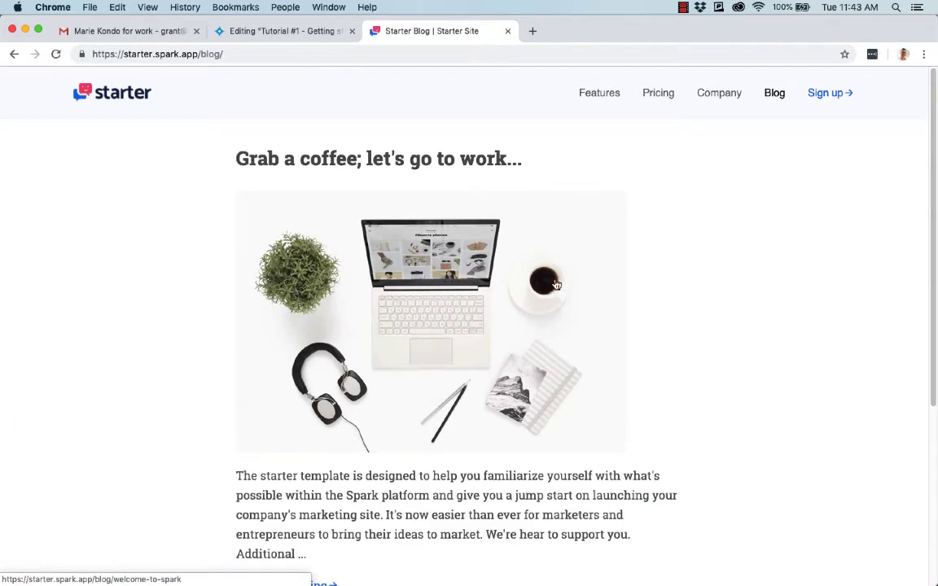
pyautogui.scroll(-3, 391, 265)
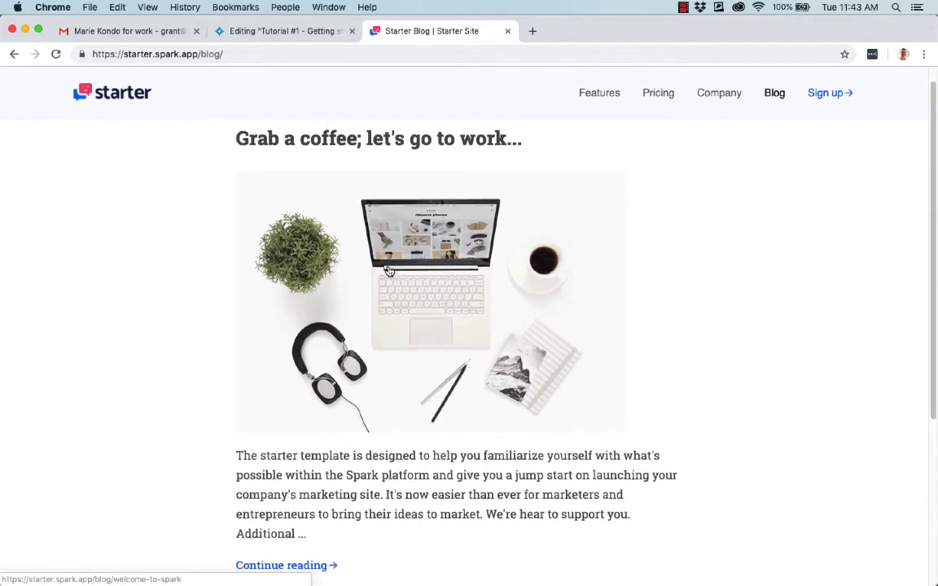
pyautogui.scroll(3, 392, 264)
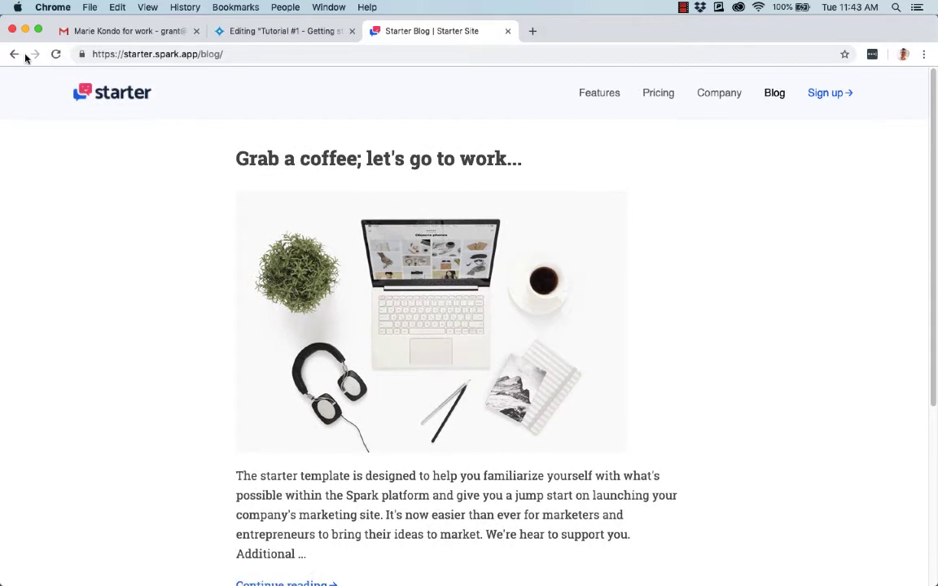
pyautogui.click(15, 54)
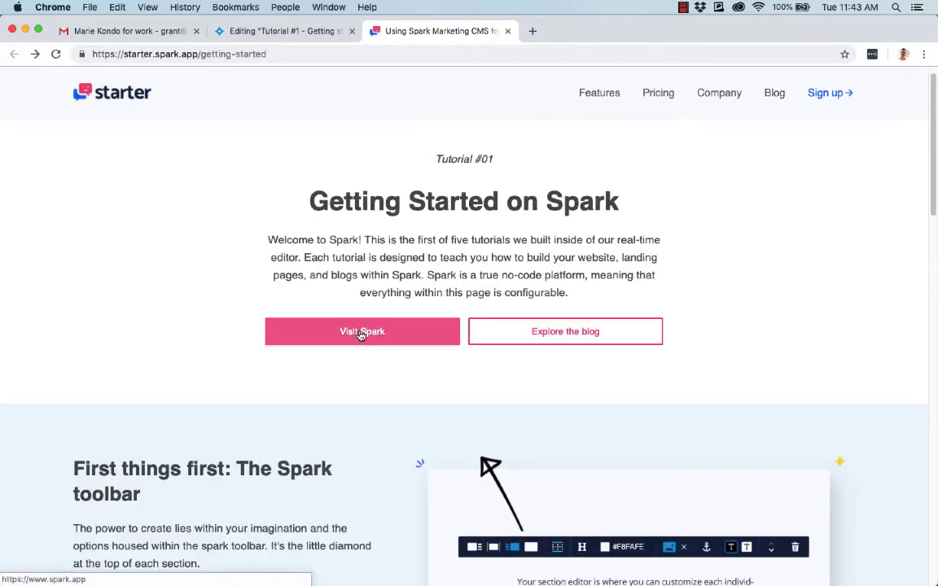
pyautogui.click(361, 333)
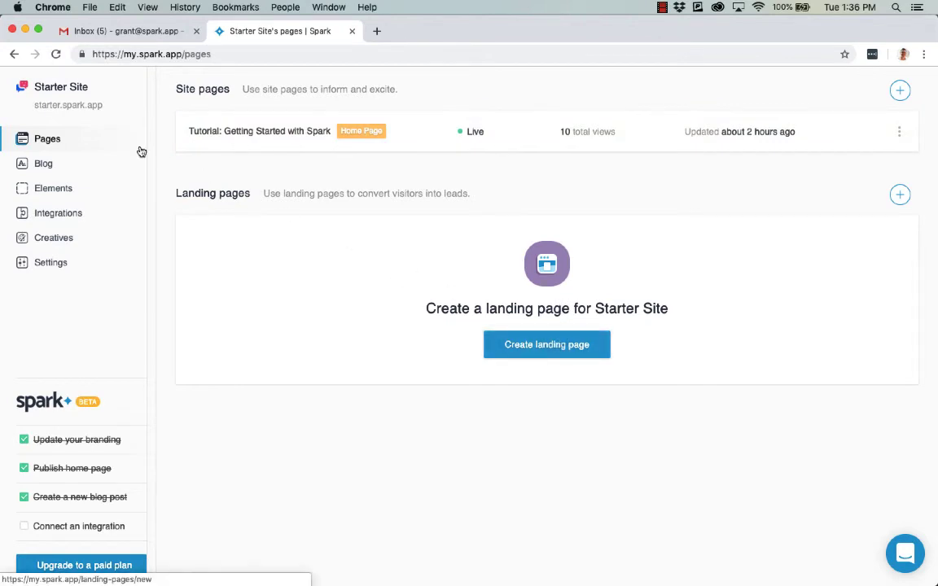
# - Review the Starter Site's Blog, Elements, Integrations, Creatives and Settings areas, then return to the Pages overview
pyautogui.click(44, 165)
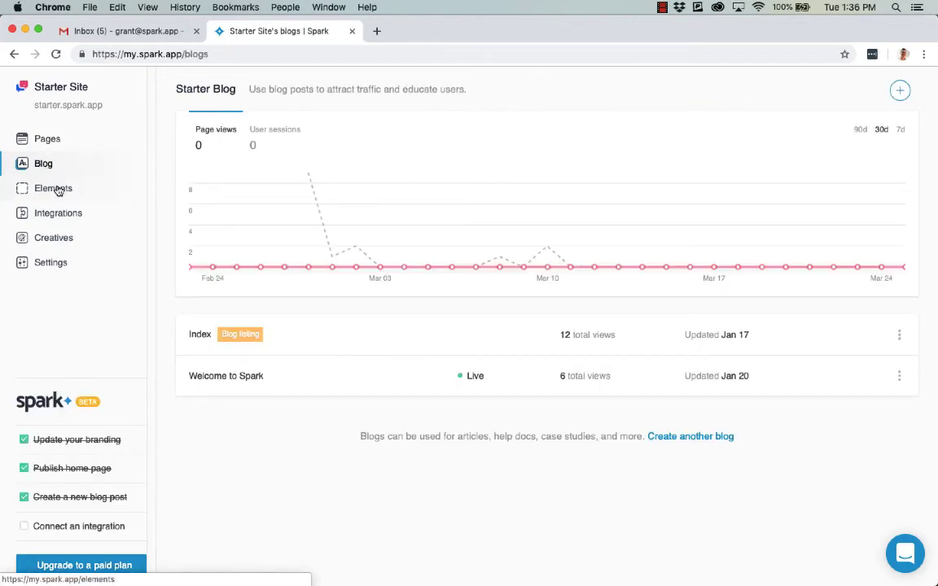
pyautogui.click(57, 190)
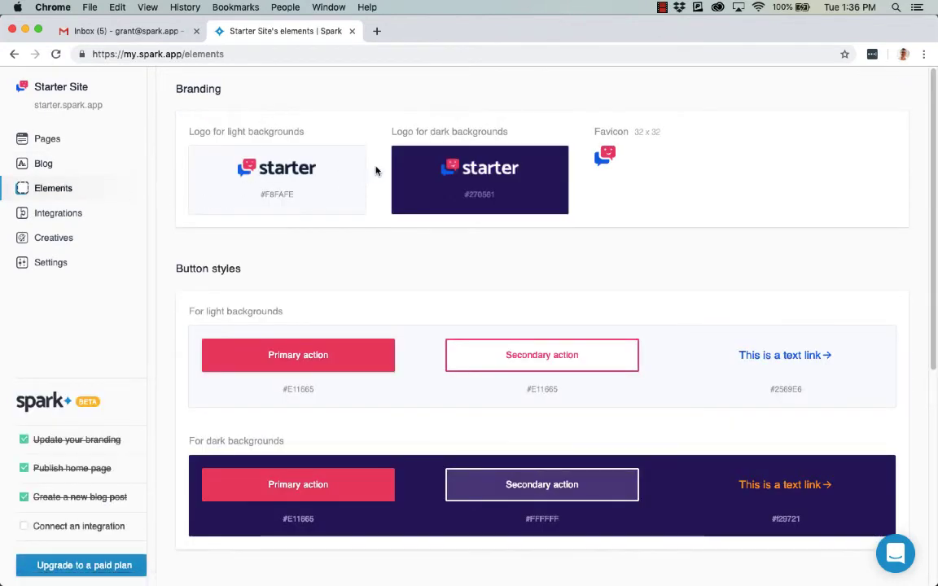
pyautogui.scroll(-5, 403, 286)
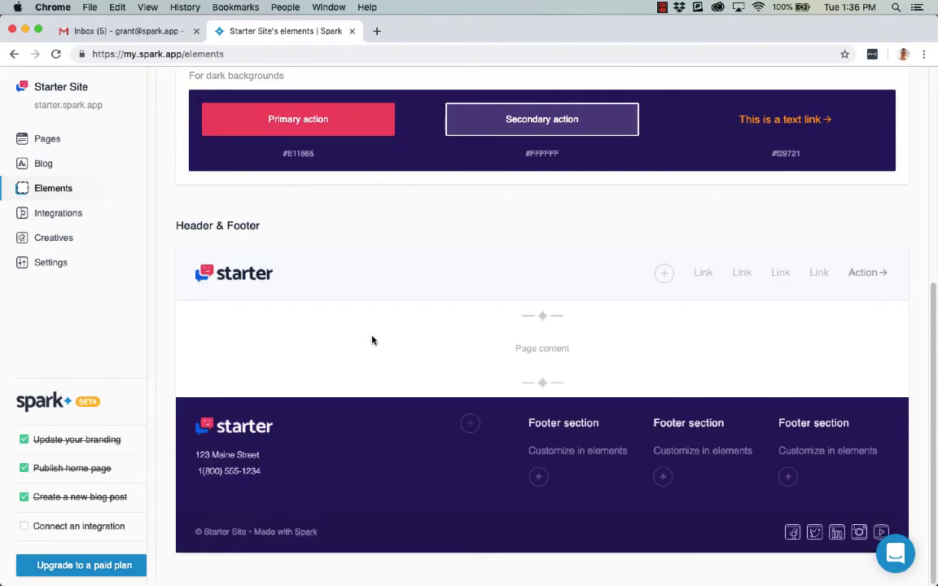
pyautogui.click(84, 213)
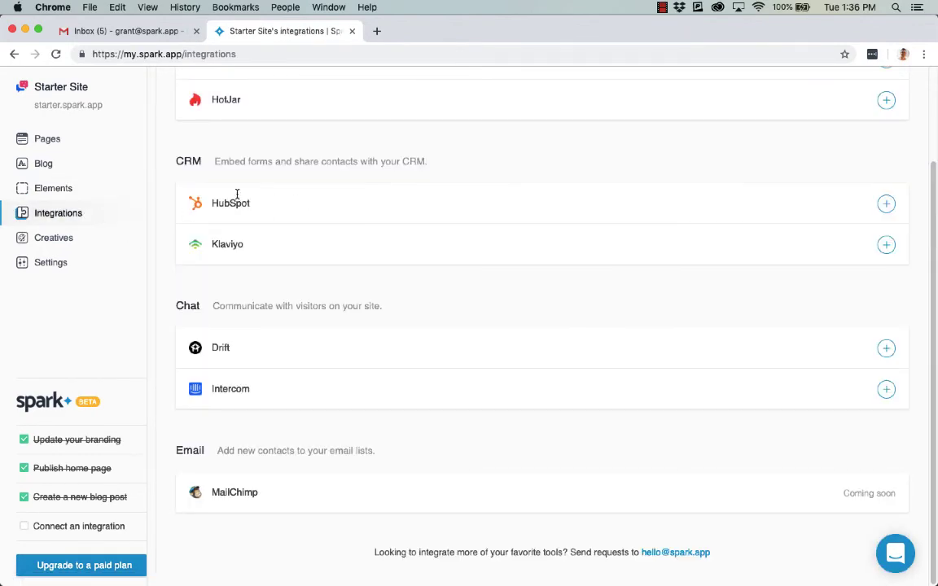
pyautogui.click(87, 239)
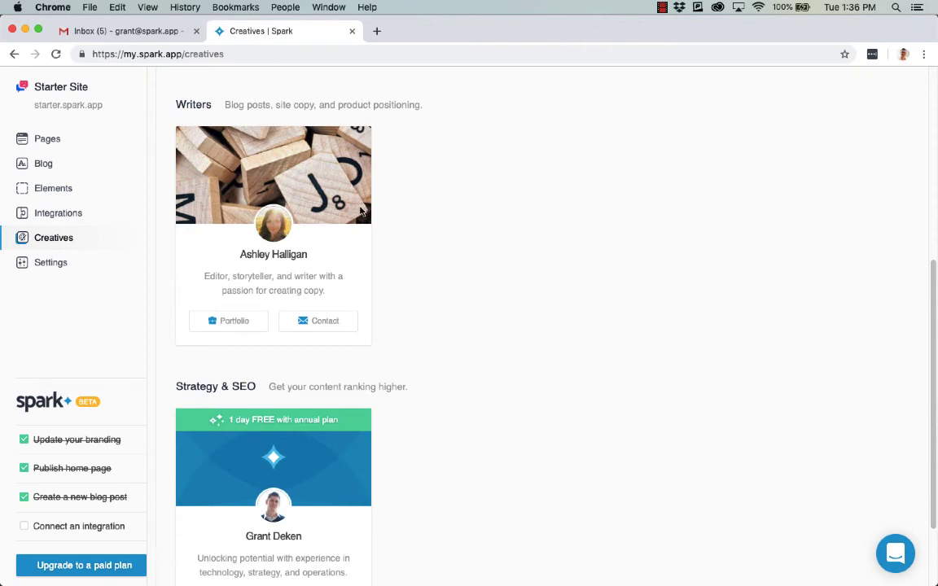
pyautogui.click(59, 265)
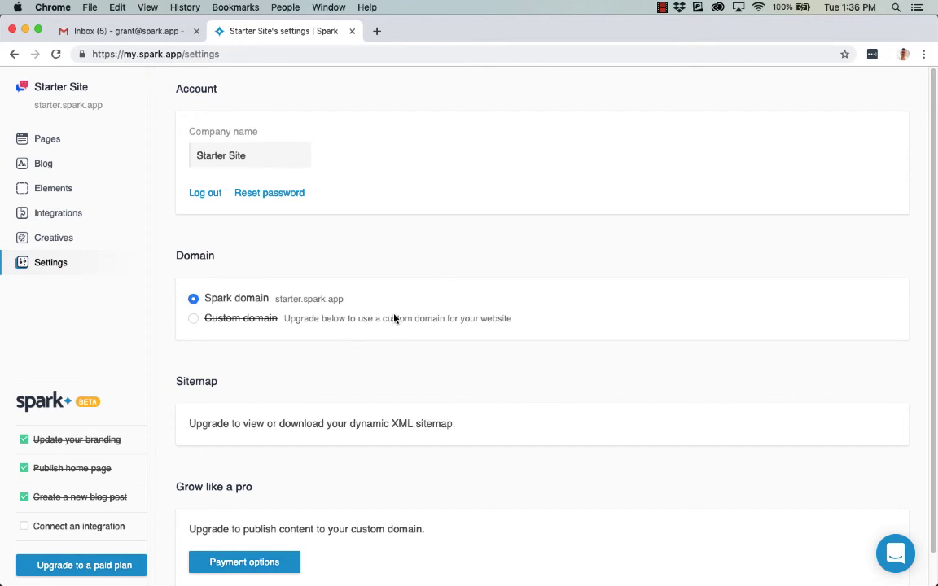
pyautogui.click(88, 135)
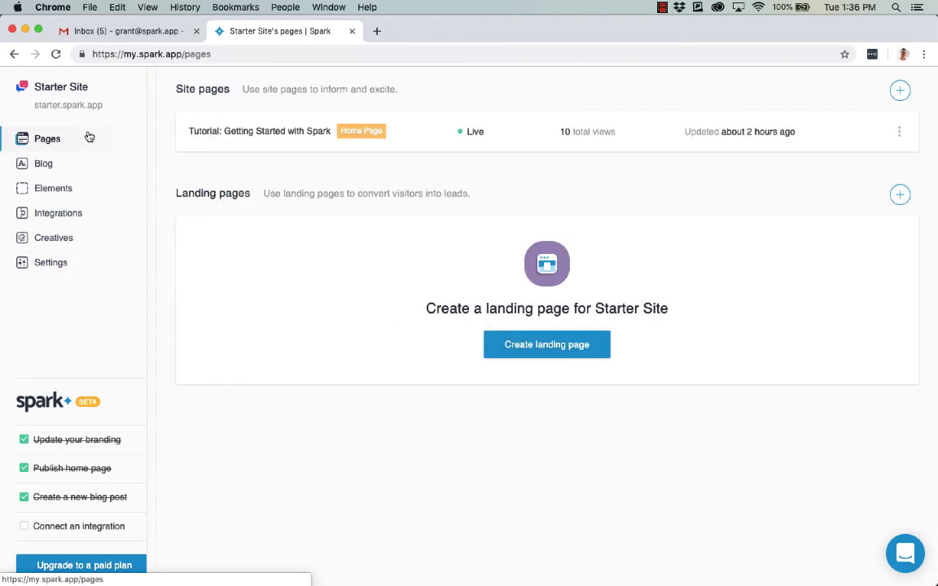